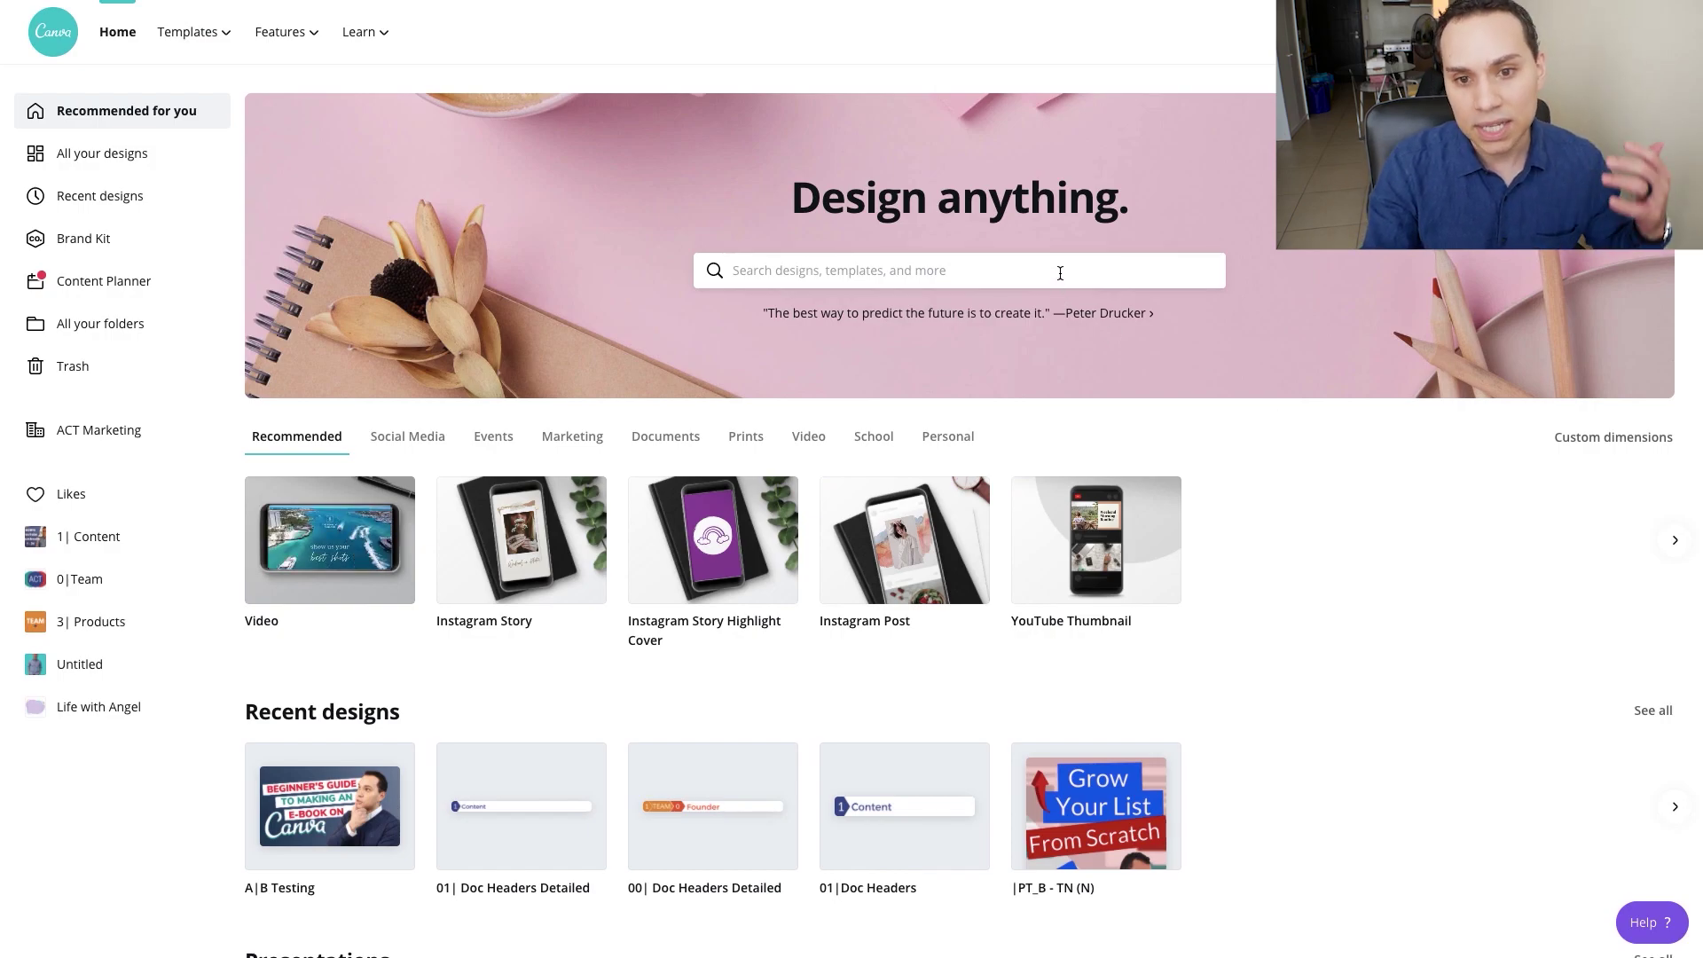
- Search the home page for 'yout' and open the YouTube Thumbnail templates
click(1060, 273)
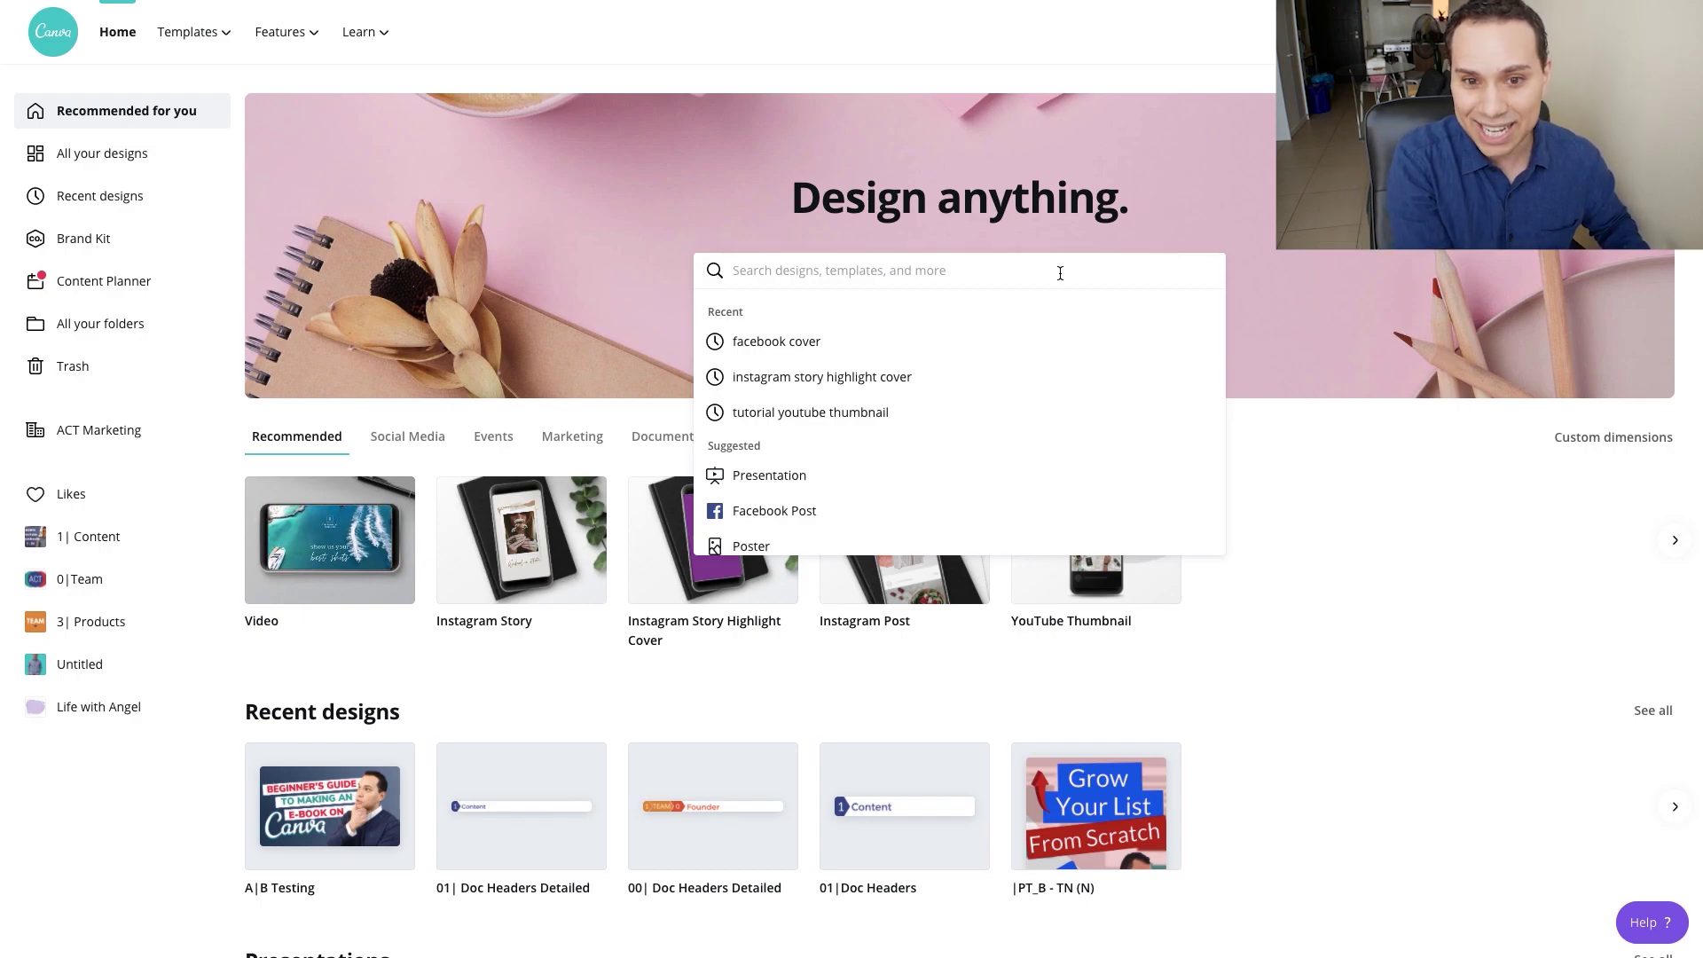
text(yout)
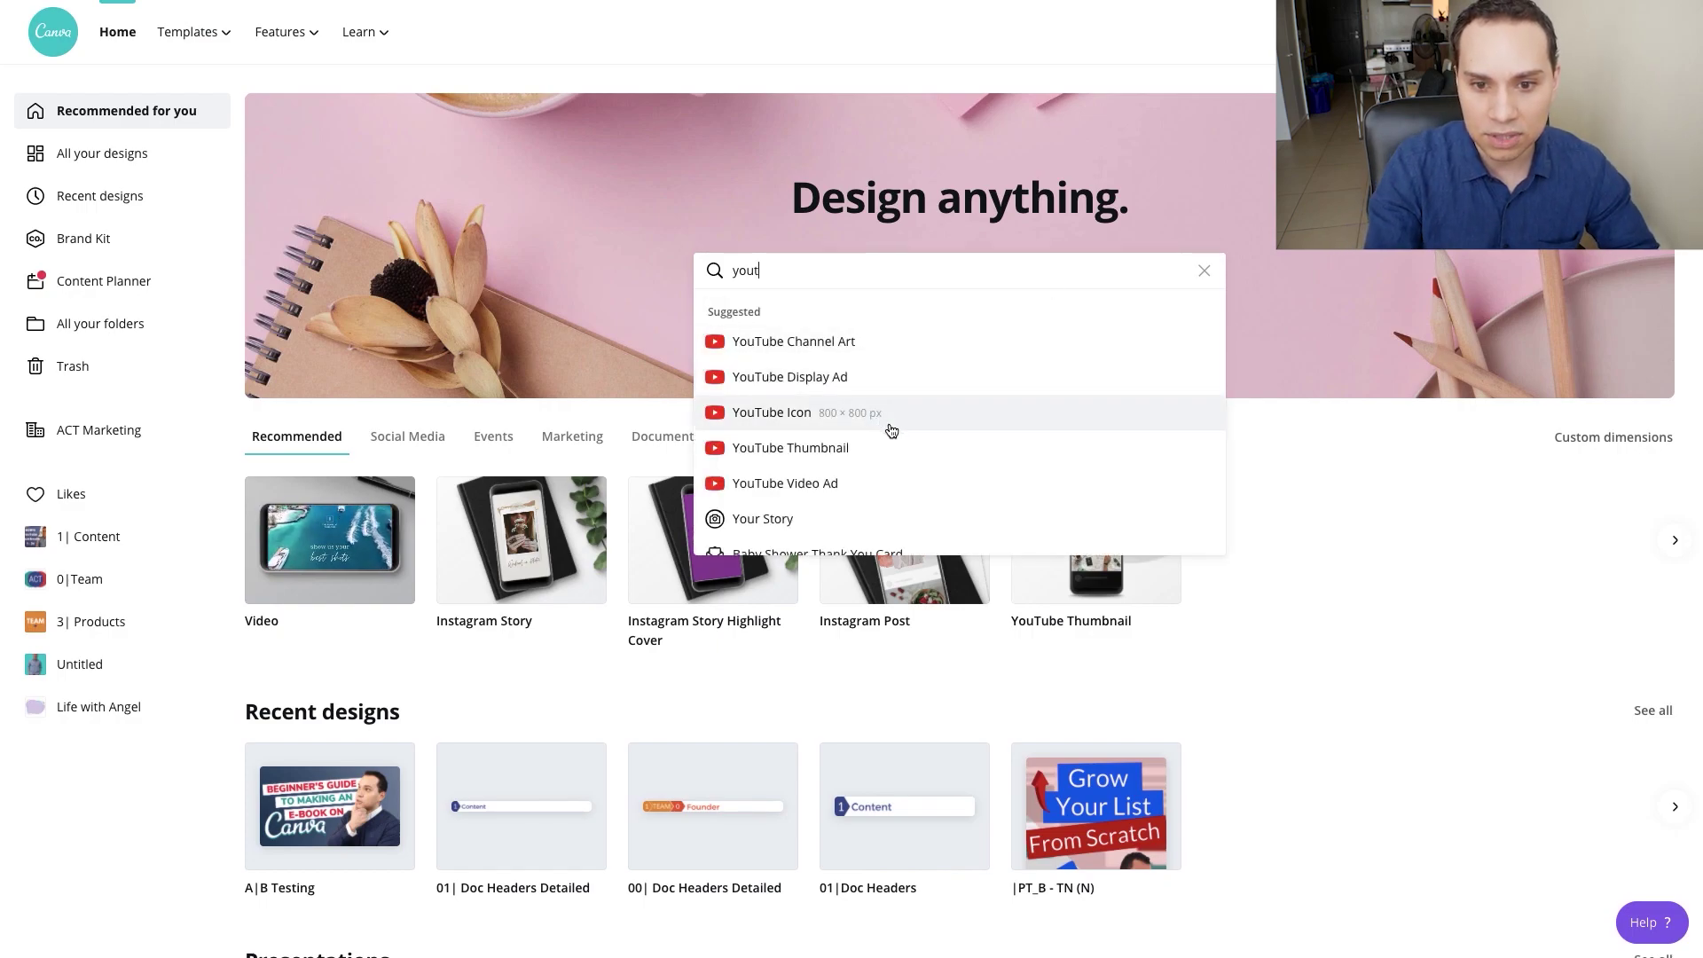
click(901, 443)
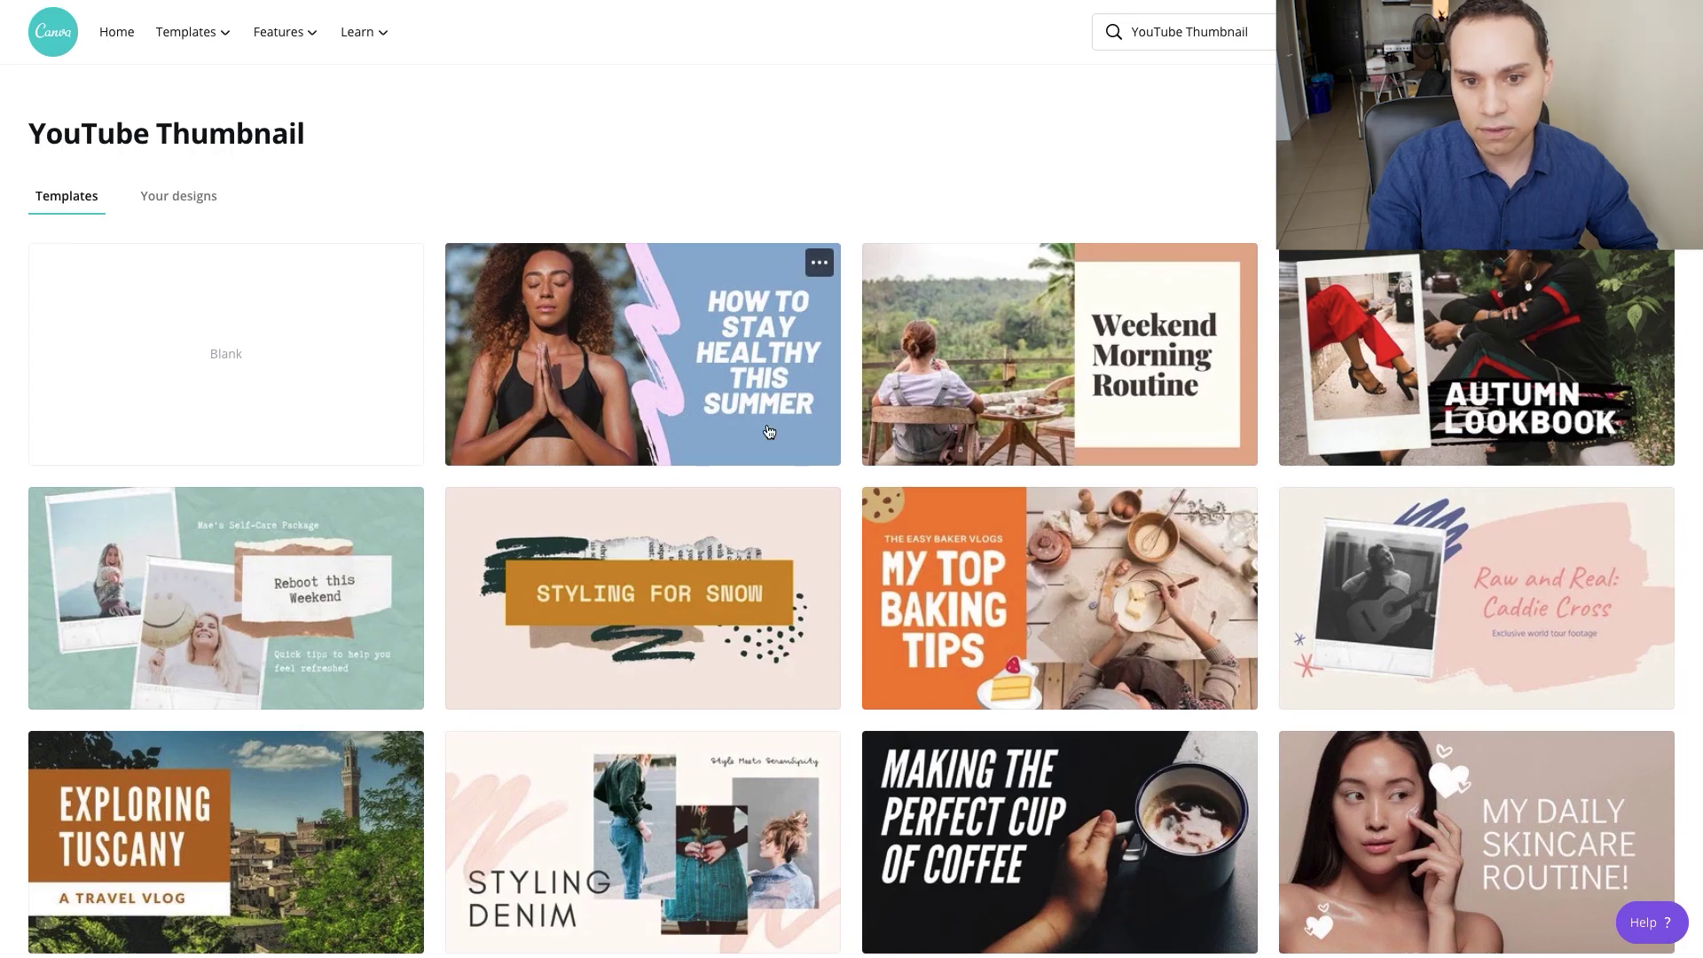
- Create a new blank YouTube Thumbnail design from the template results
scroll(850, 456, down, 8)
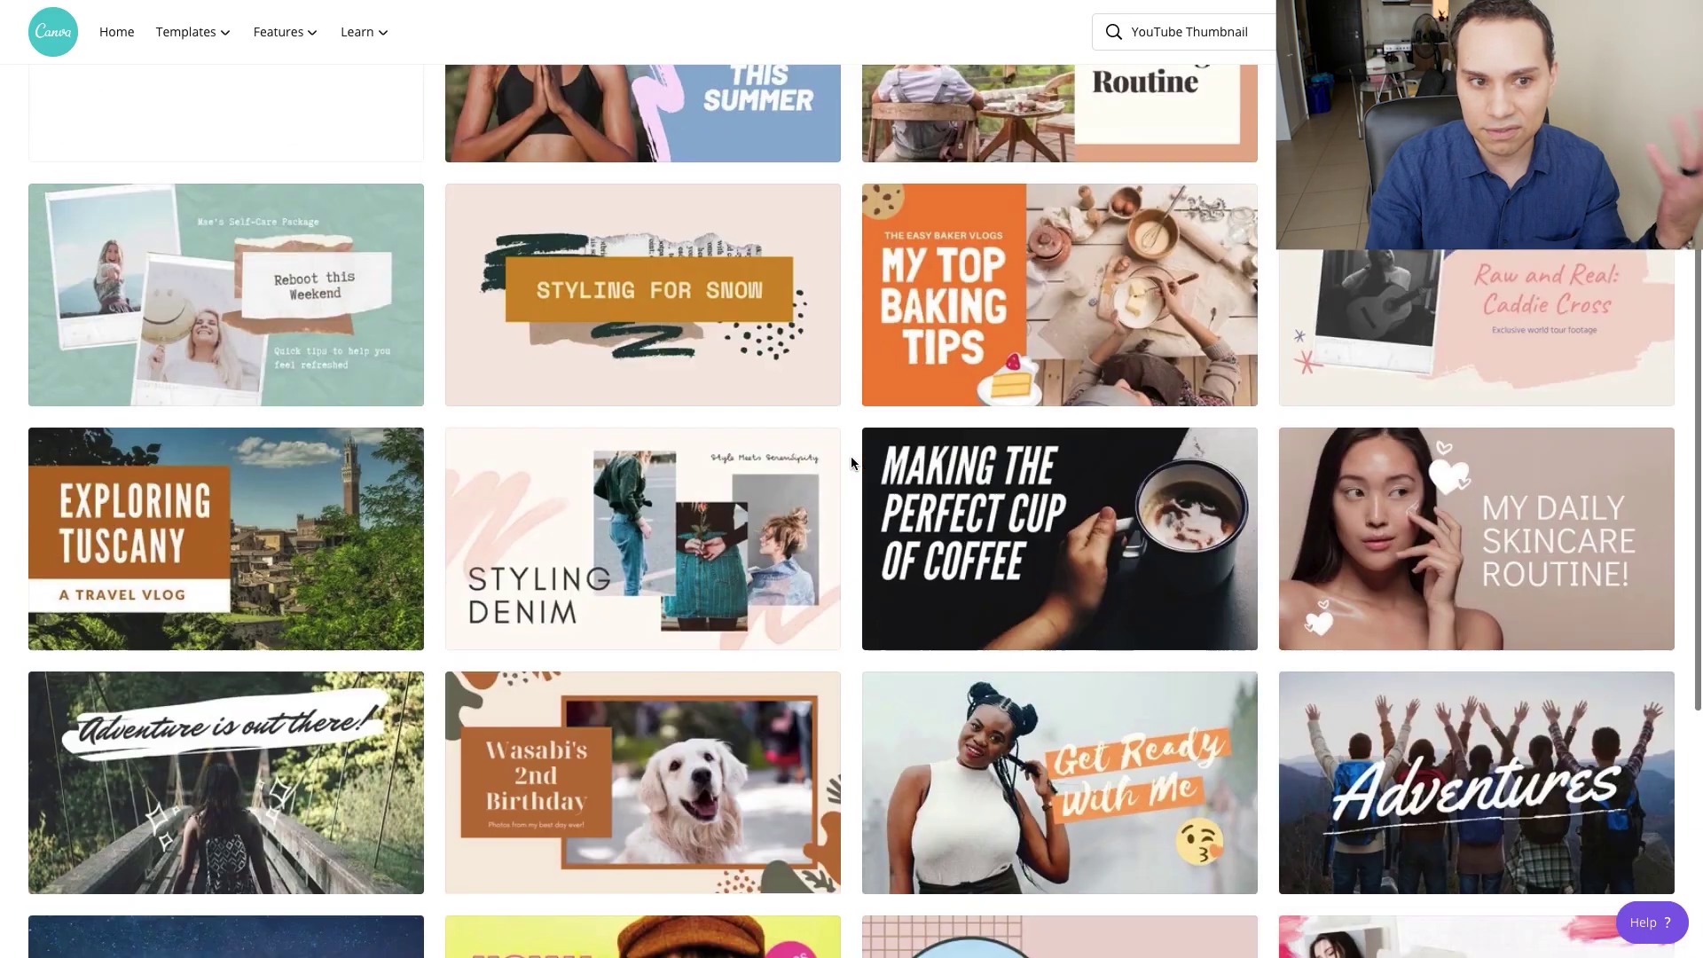
scroll(850, 456, up, 8)
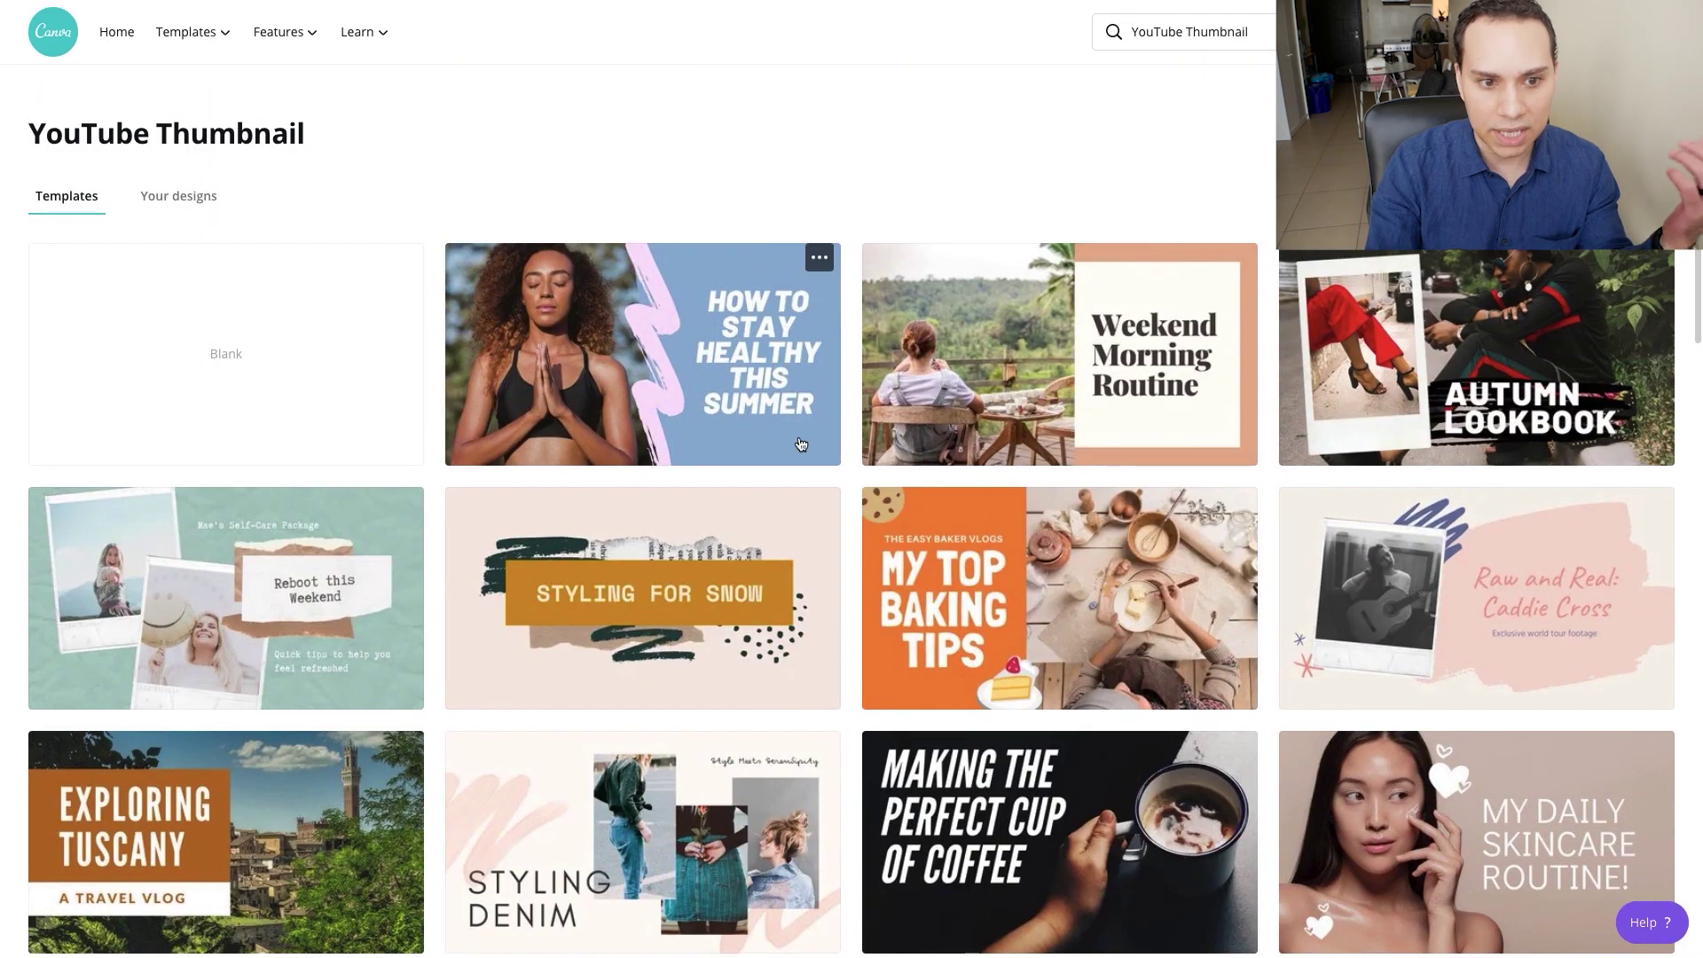
click(215, 360)
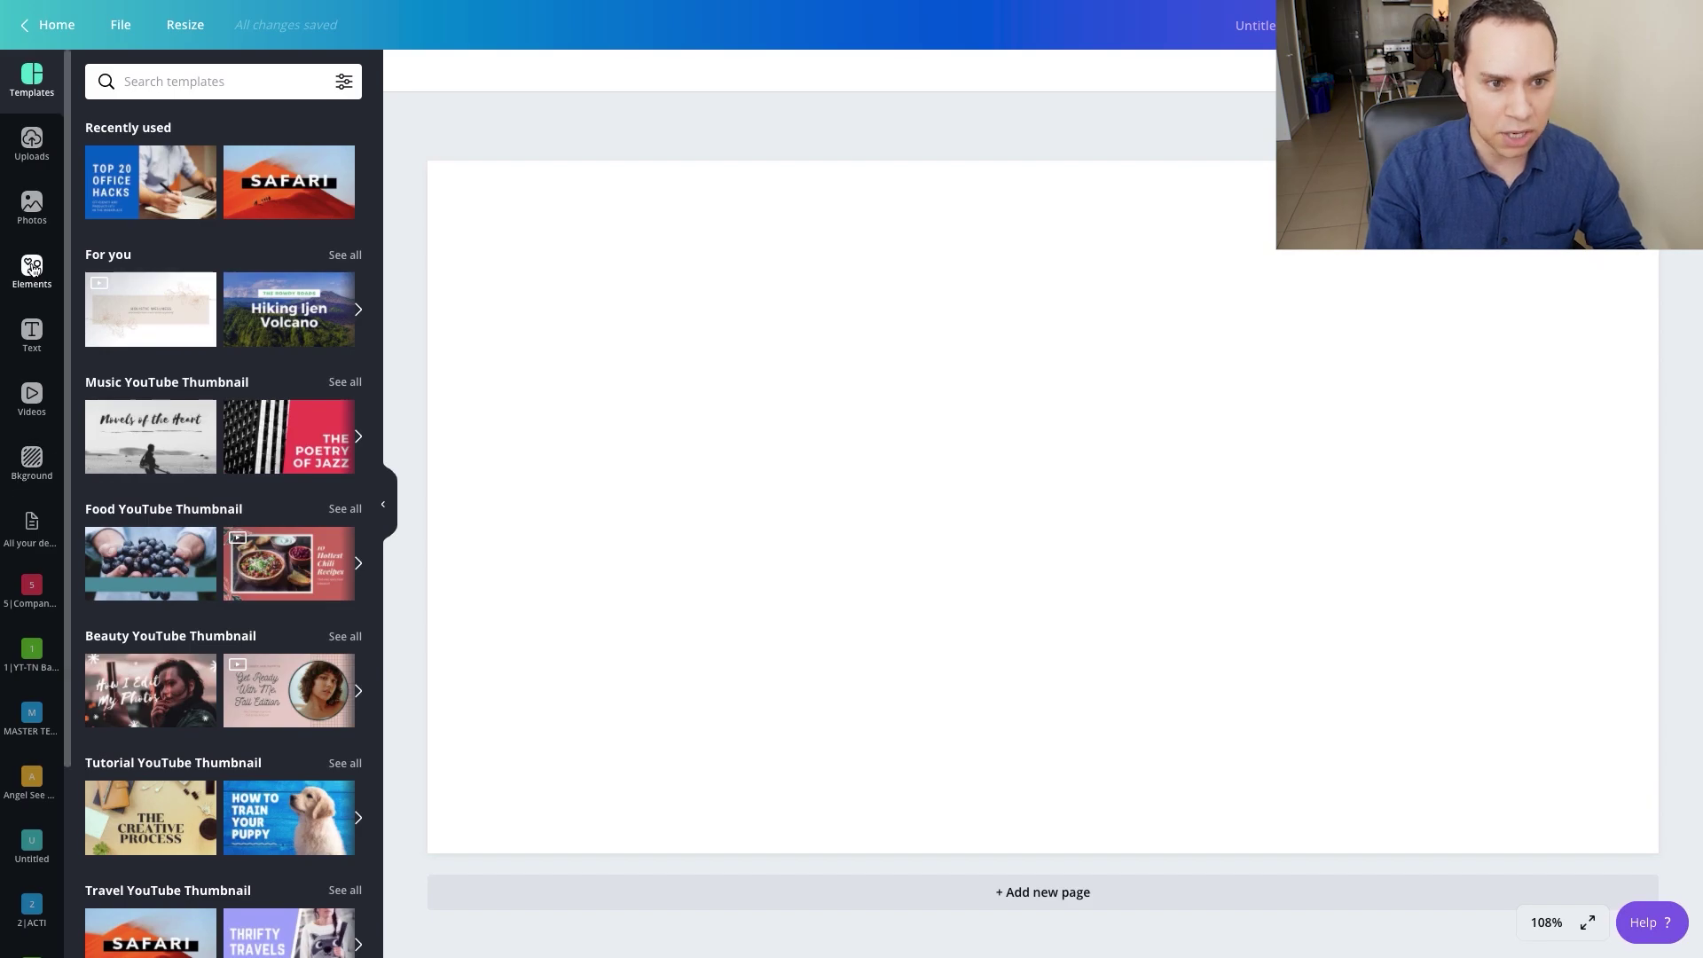
- Add the pointing presenter photo from Uploads to the blank page
click(32, 142)
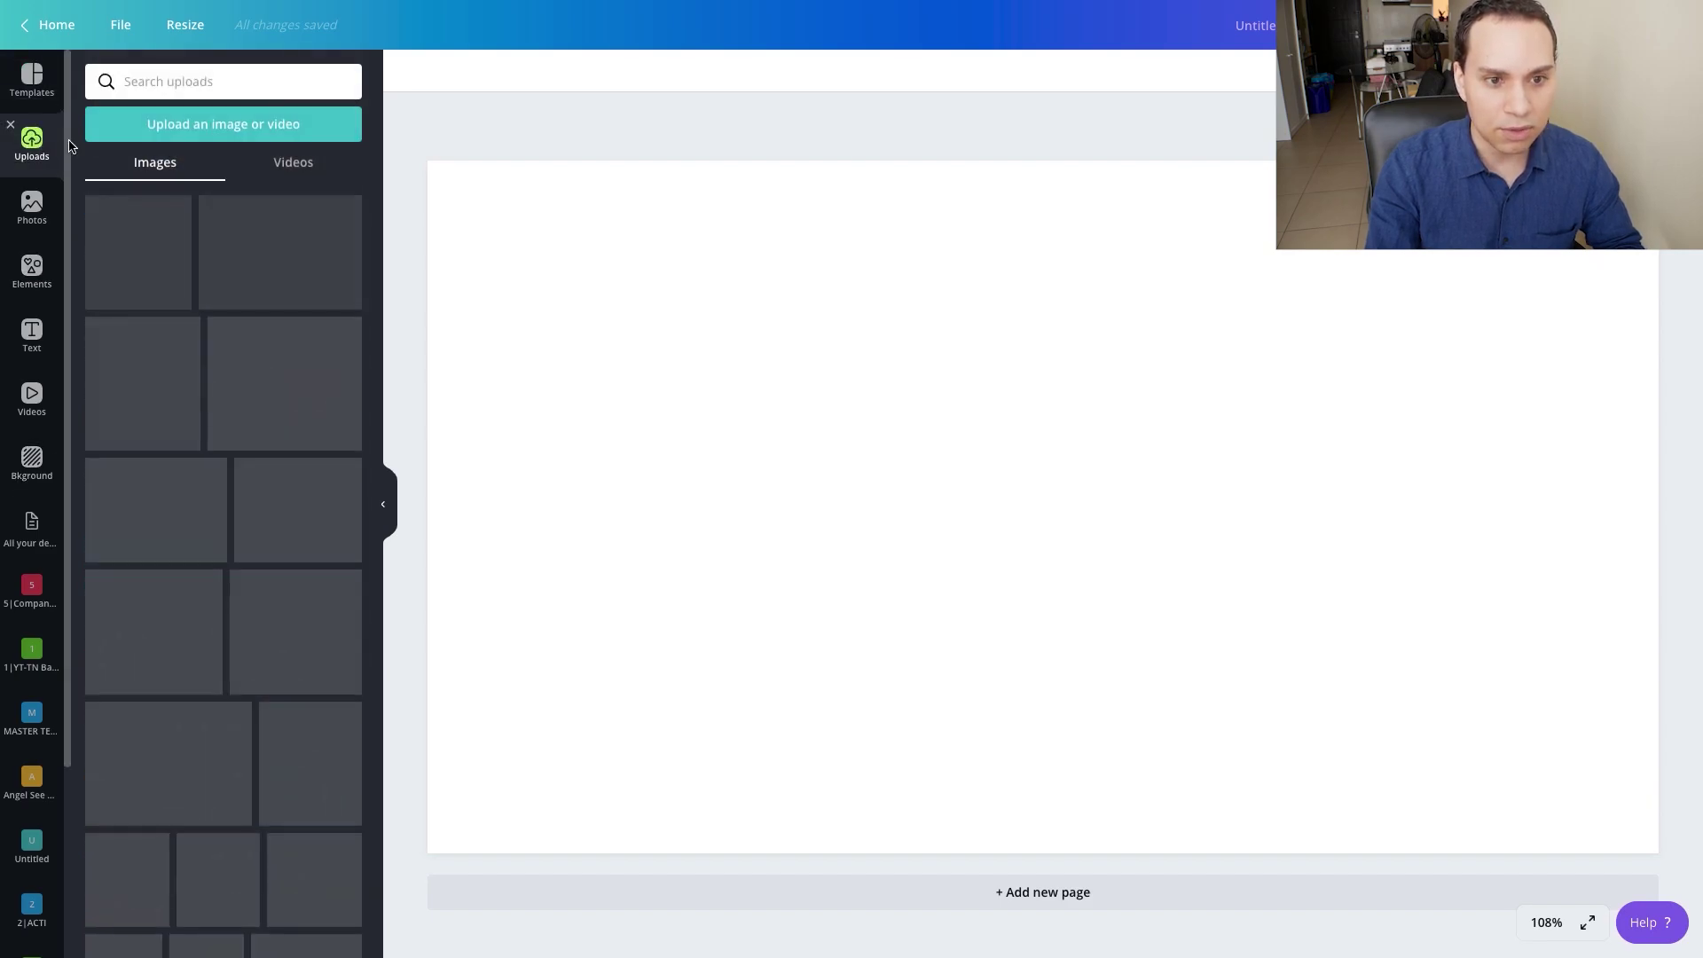
scroll(236, 532, down, 10)
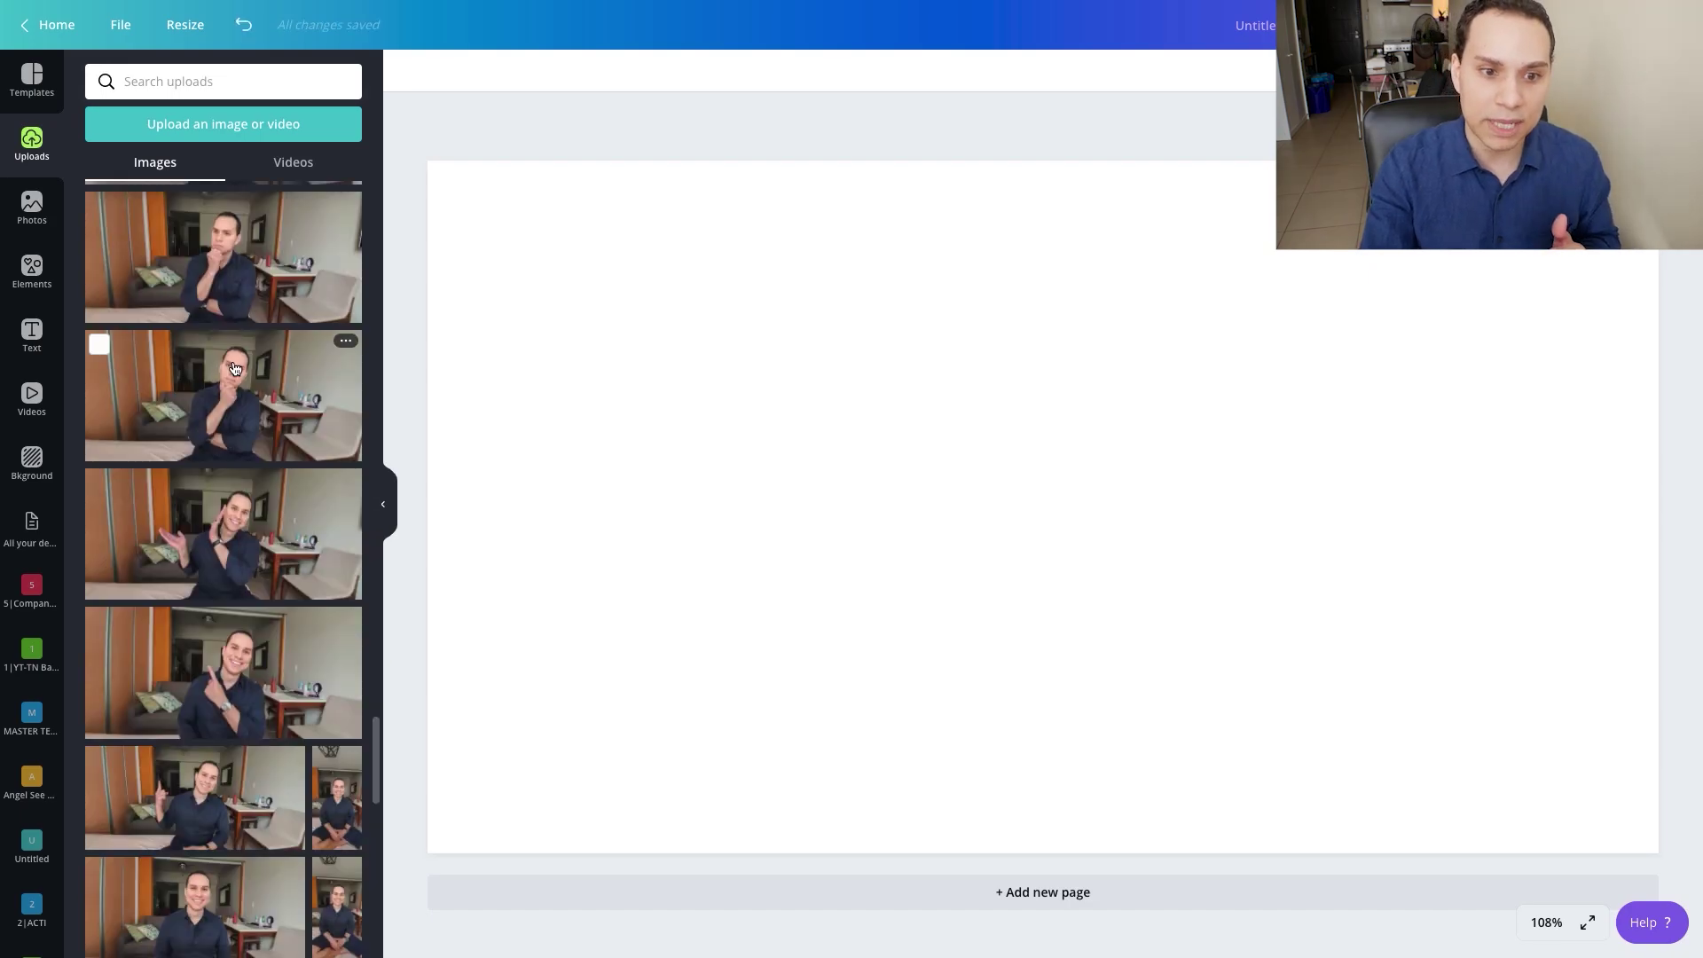
click(221, 693)
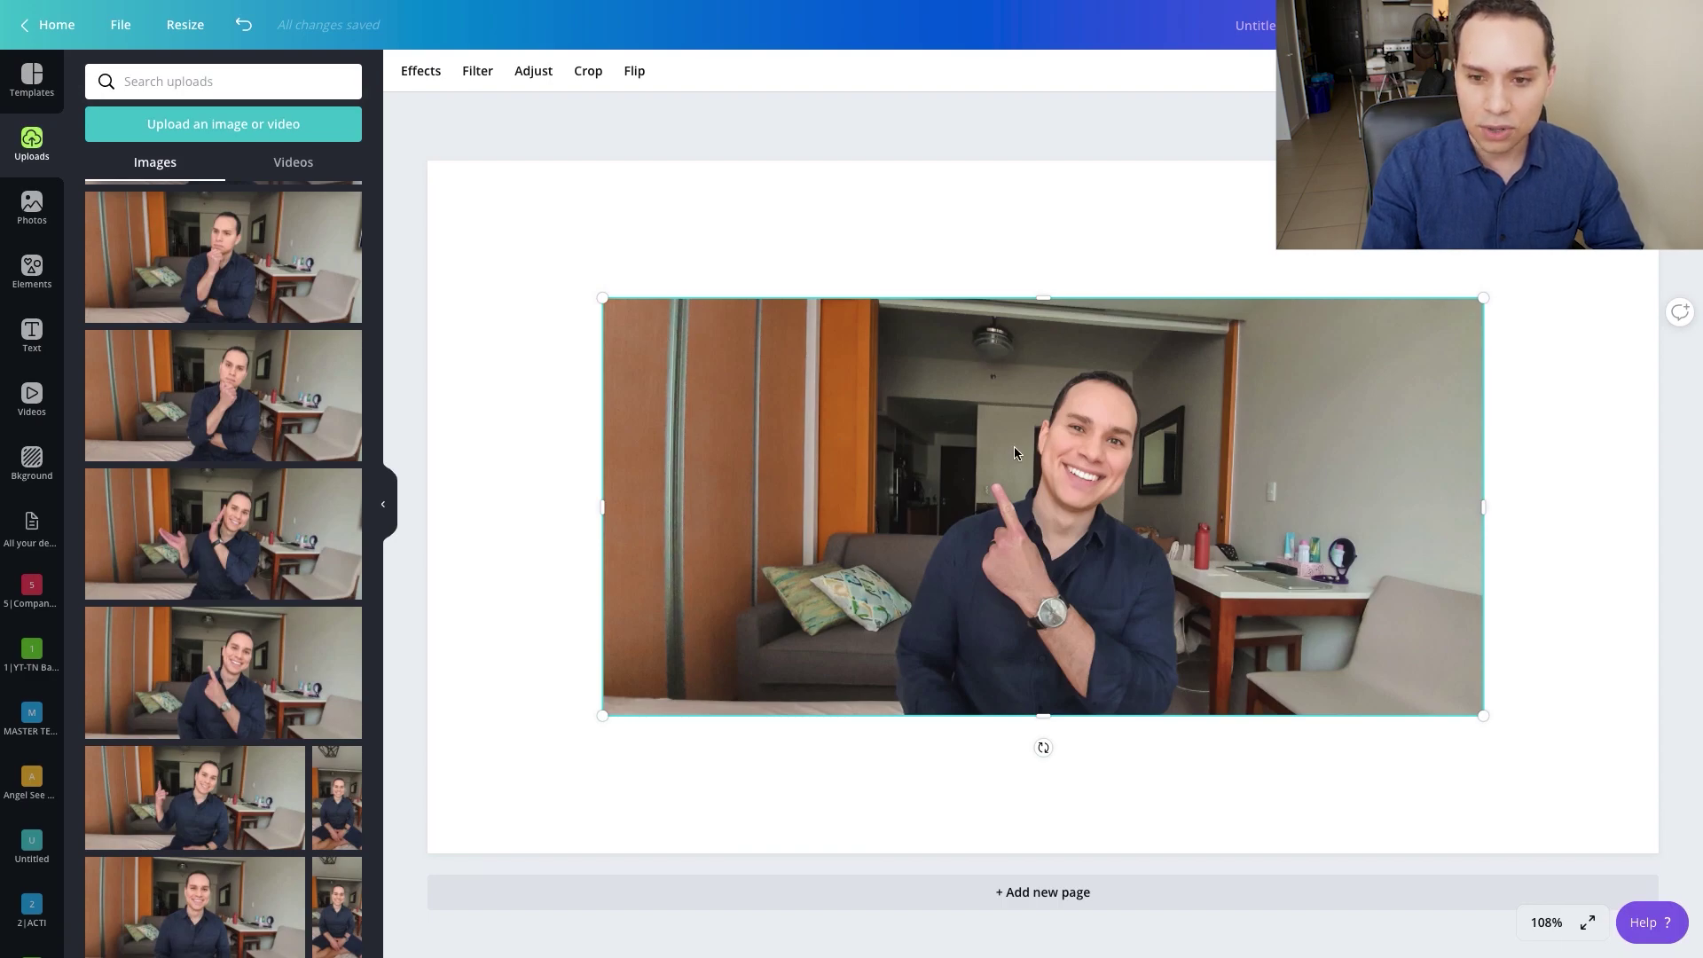
- Apply the Background Remover effect to the presenter photo
click(419, 71)
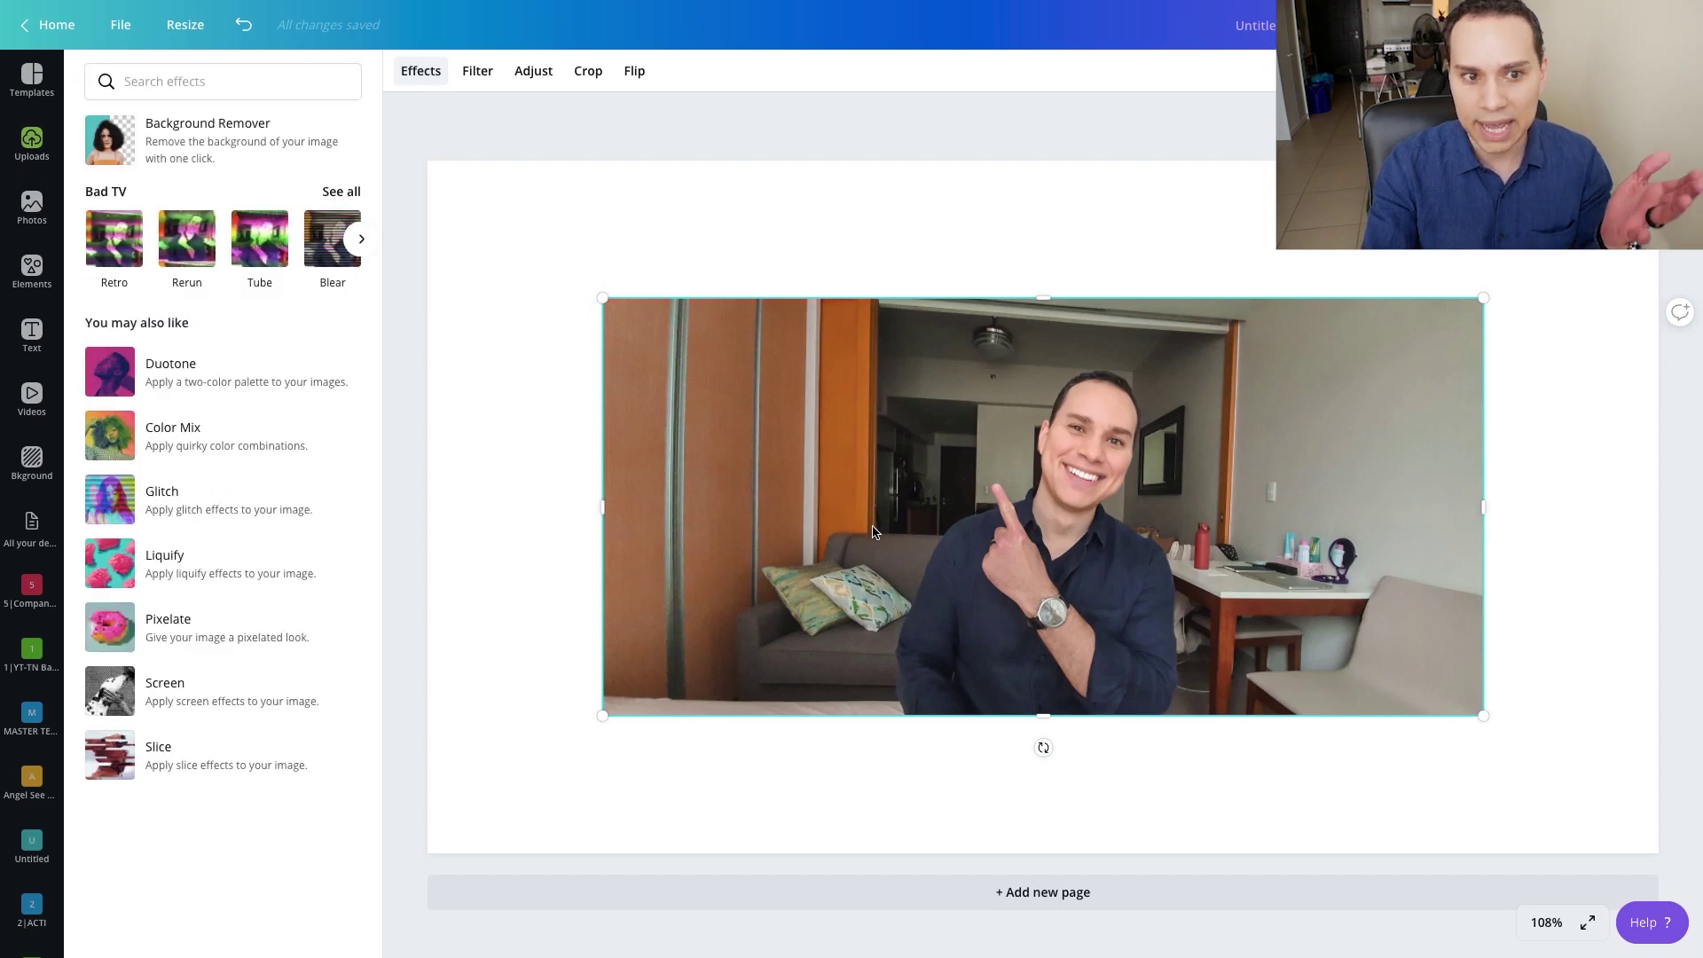
click(229, 139)
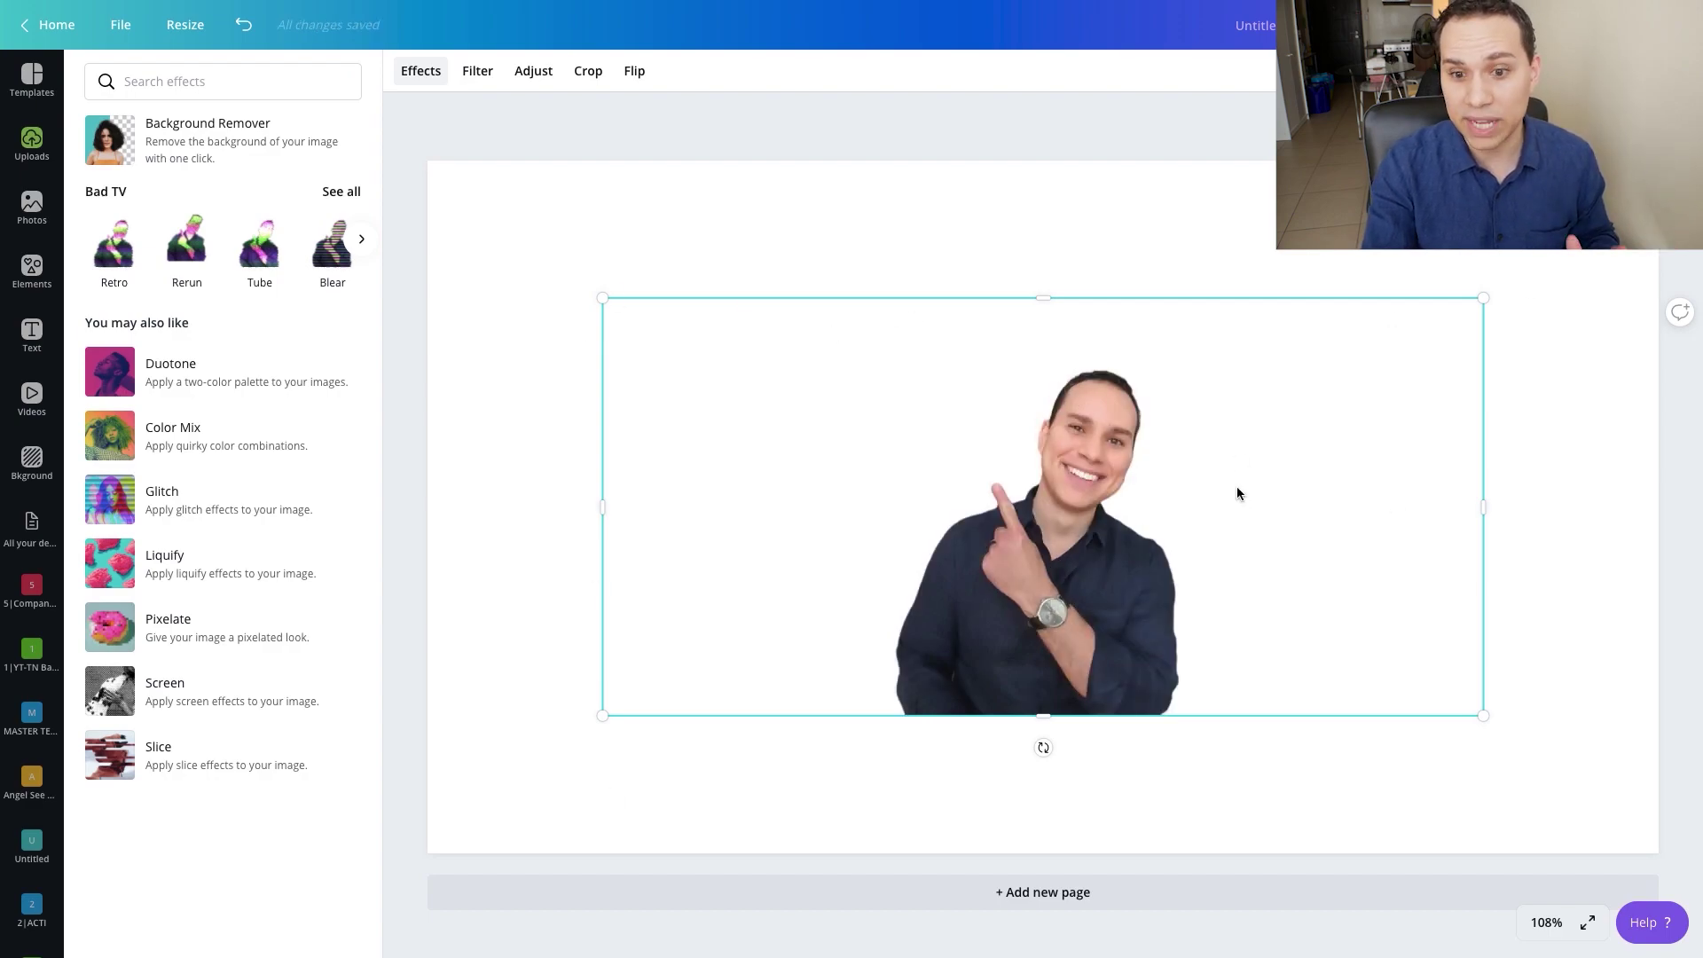
- Crop the cutout photo to trim empty space from its top, left and right
double_click(1109, 567)
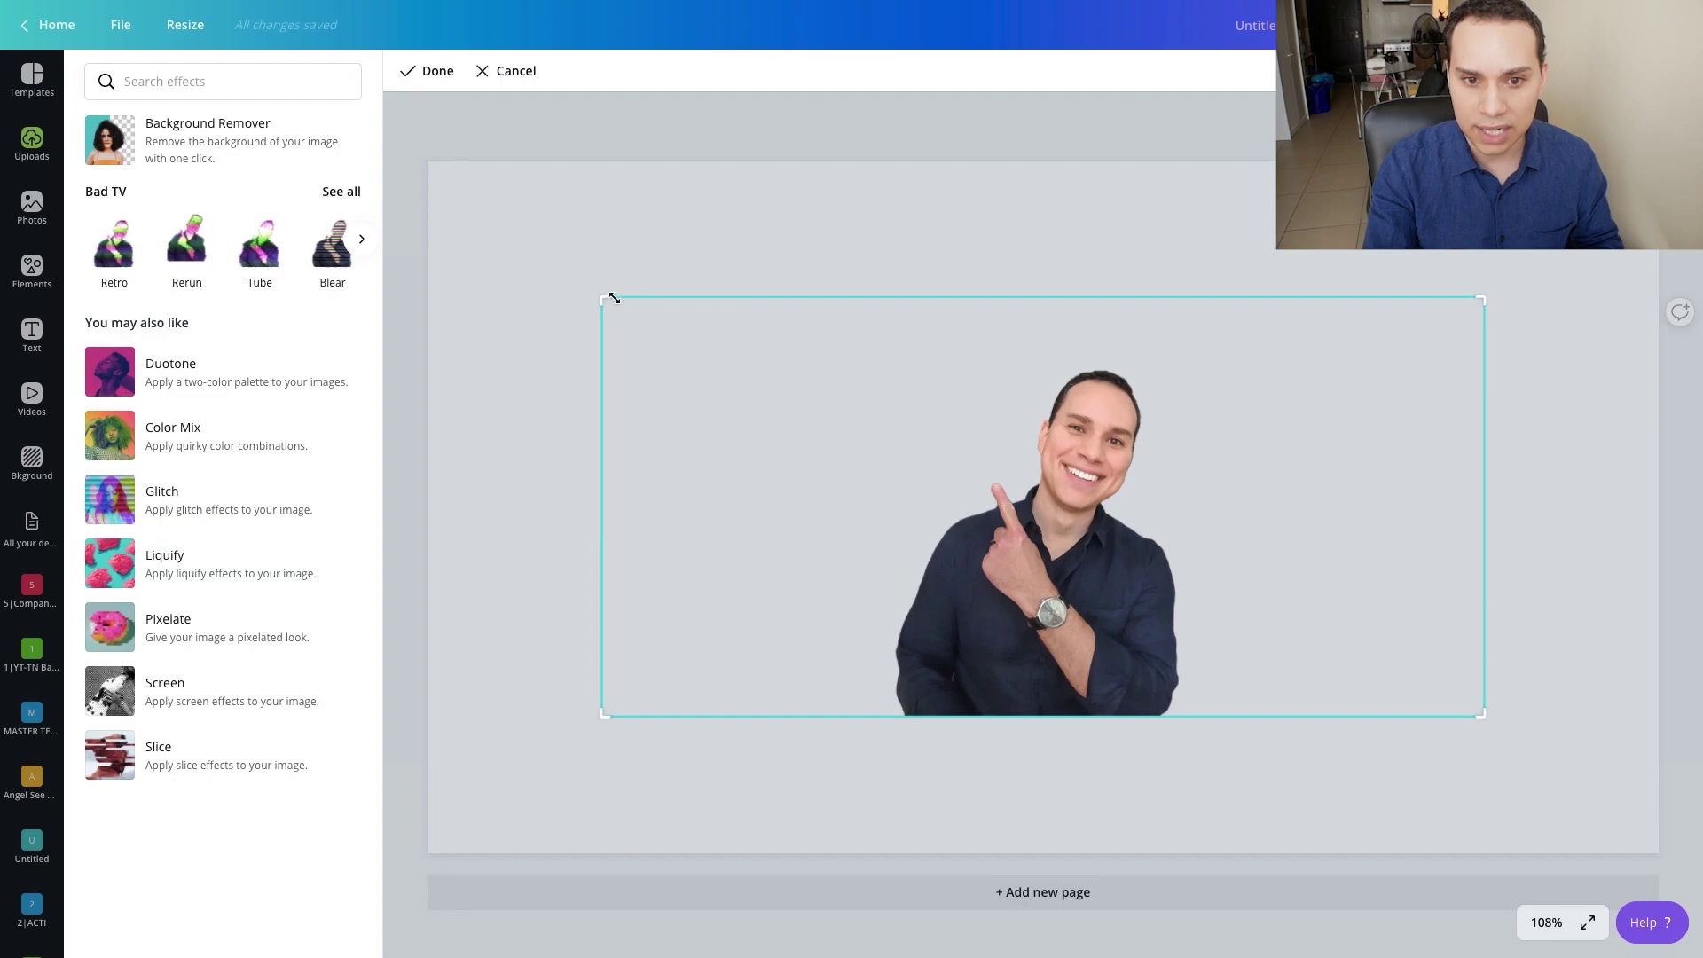
drag(601, 299, 889, 319)
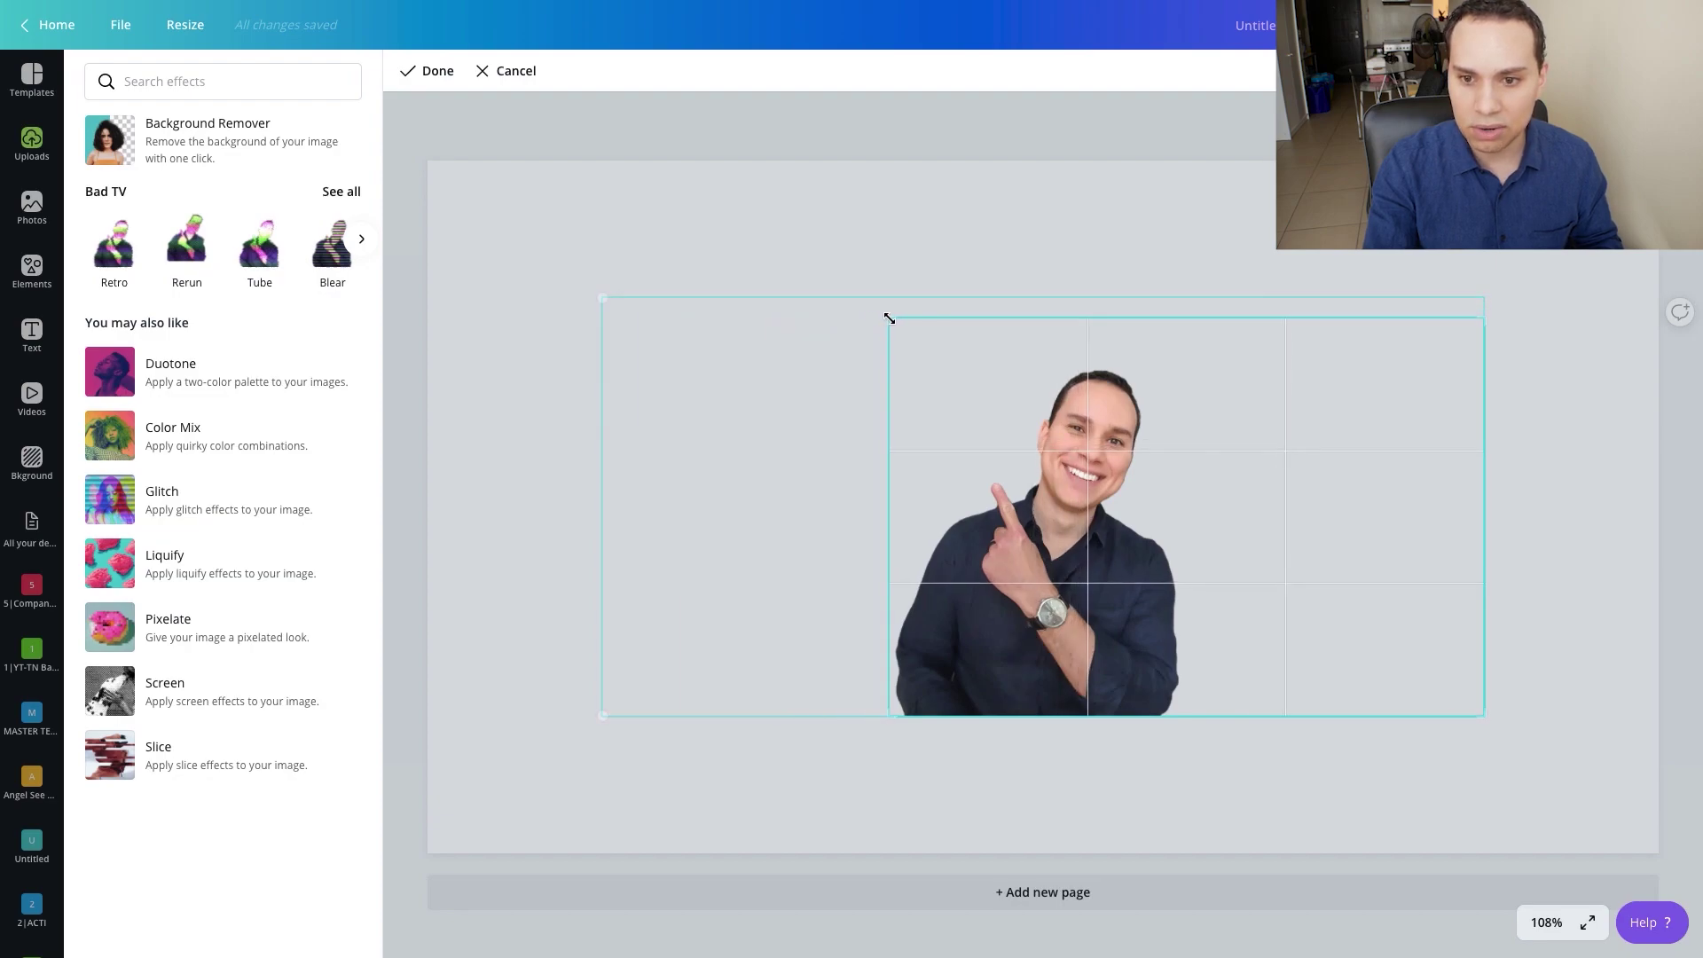
drag(1482, 324, 1223, 366)
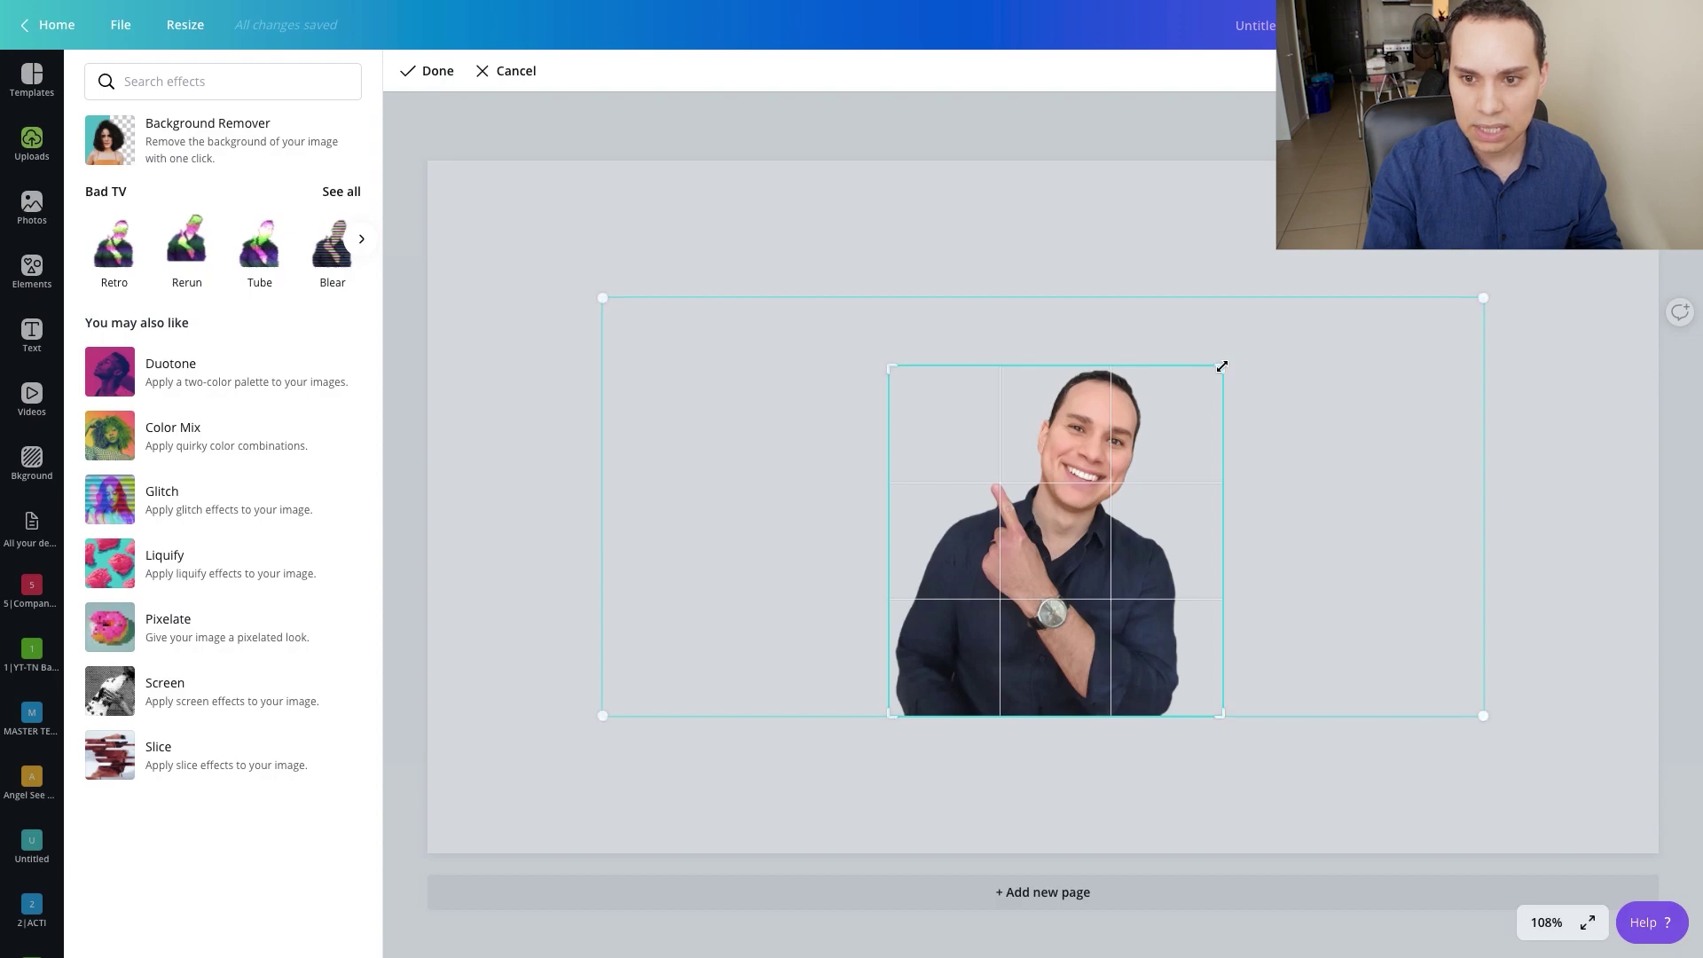
key(Return)
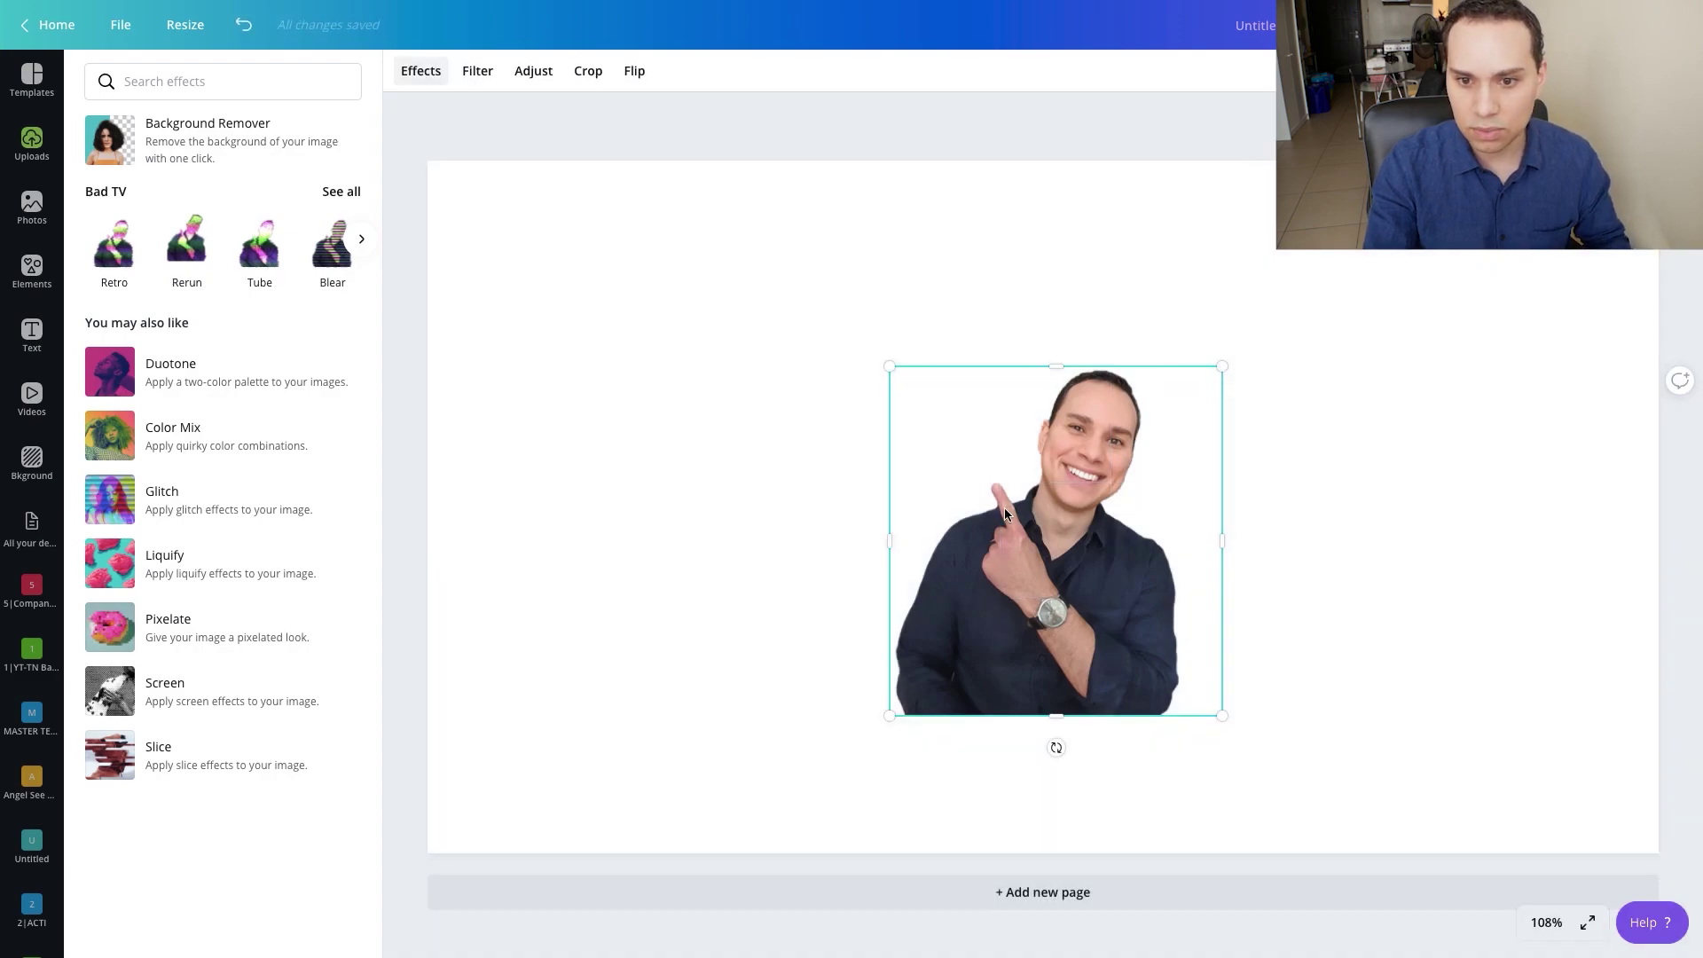
- Enlarge the presenter cutout and place it against the page's bottom-right corner
drag(1035, 539, 1475, 691)
drag(1328, 519, 944, 307)
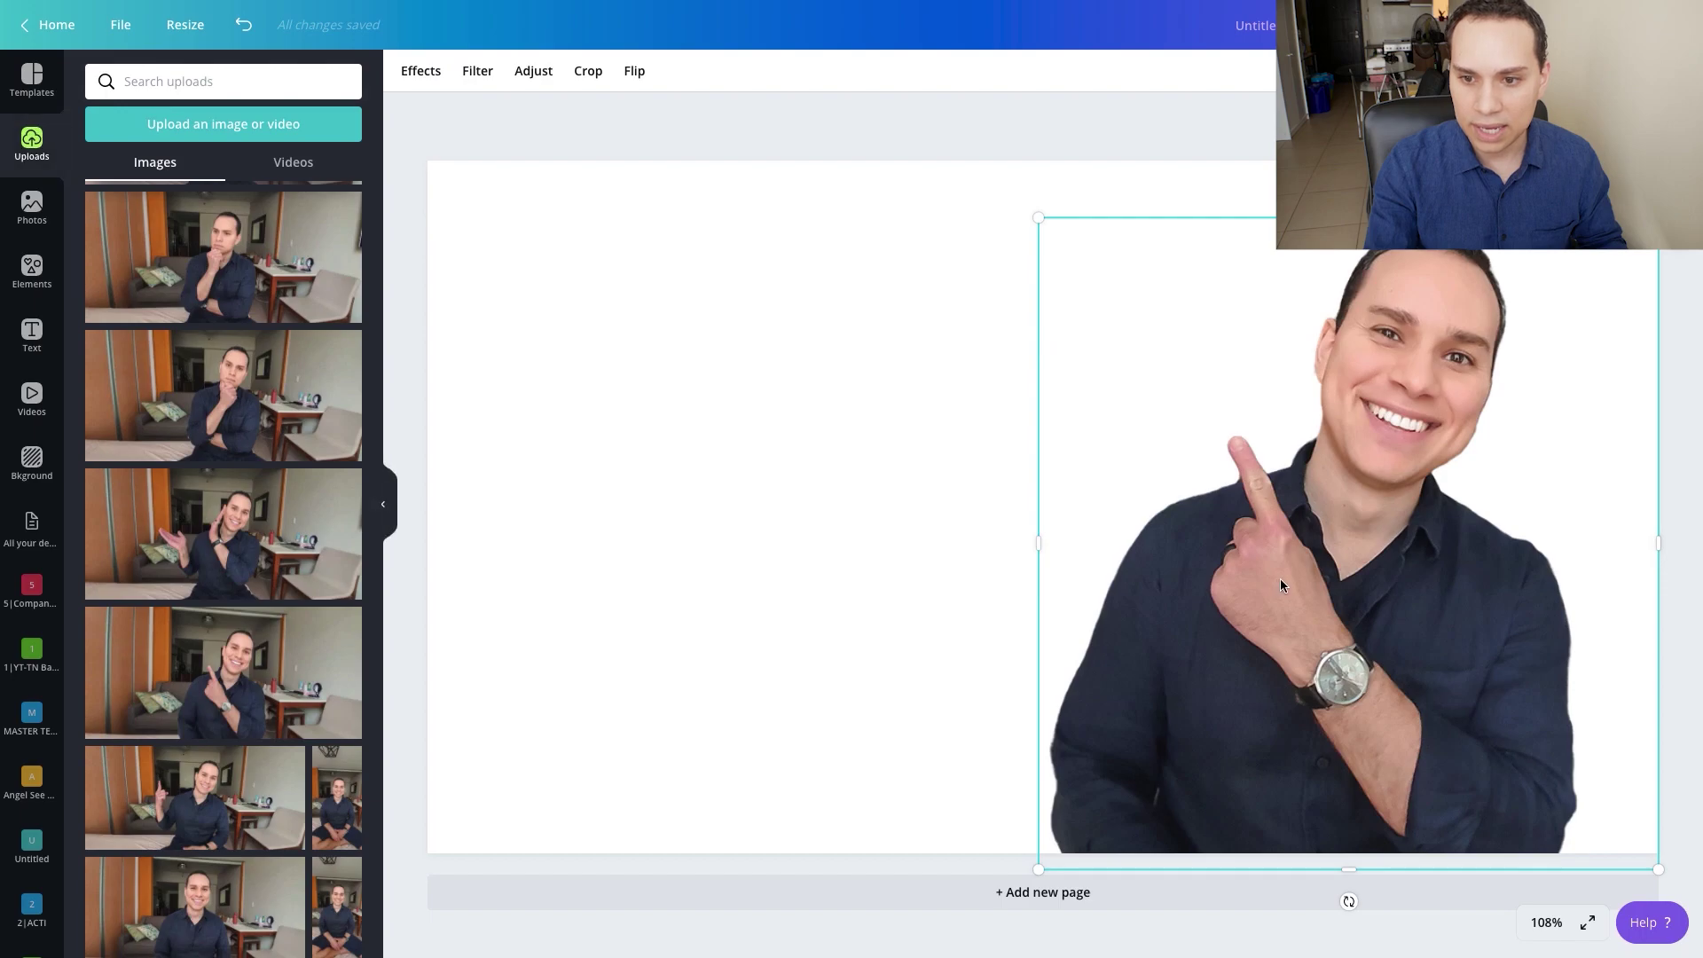
mouse_move(1281, 585)
mouse_down()
mouse_move(1304, 604)
mouse_move(1285, 597)
mouse_up()
click(580, 443)
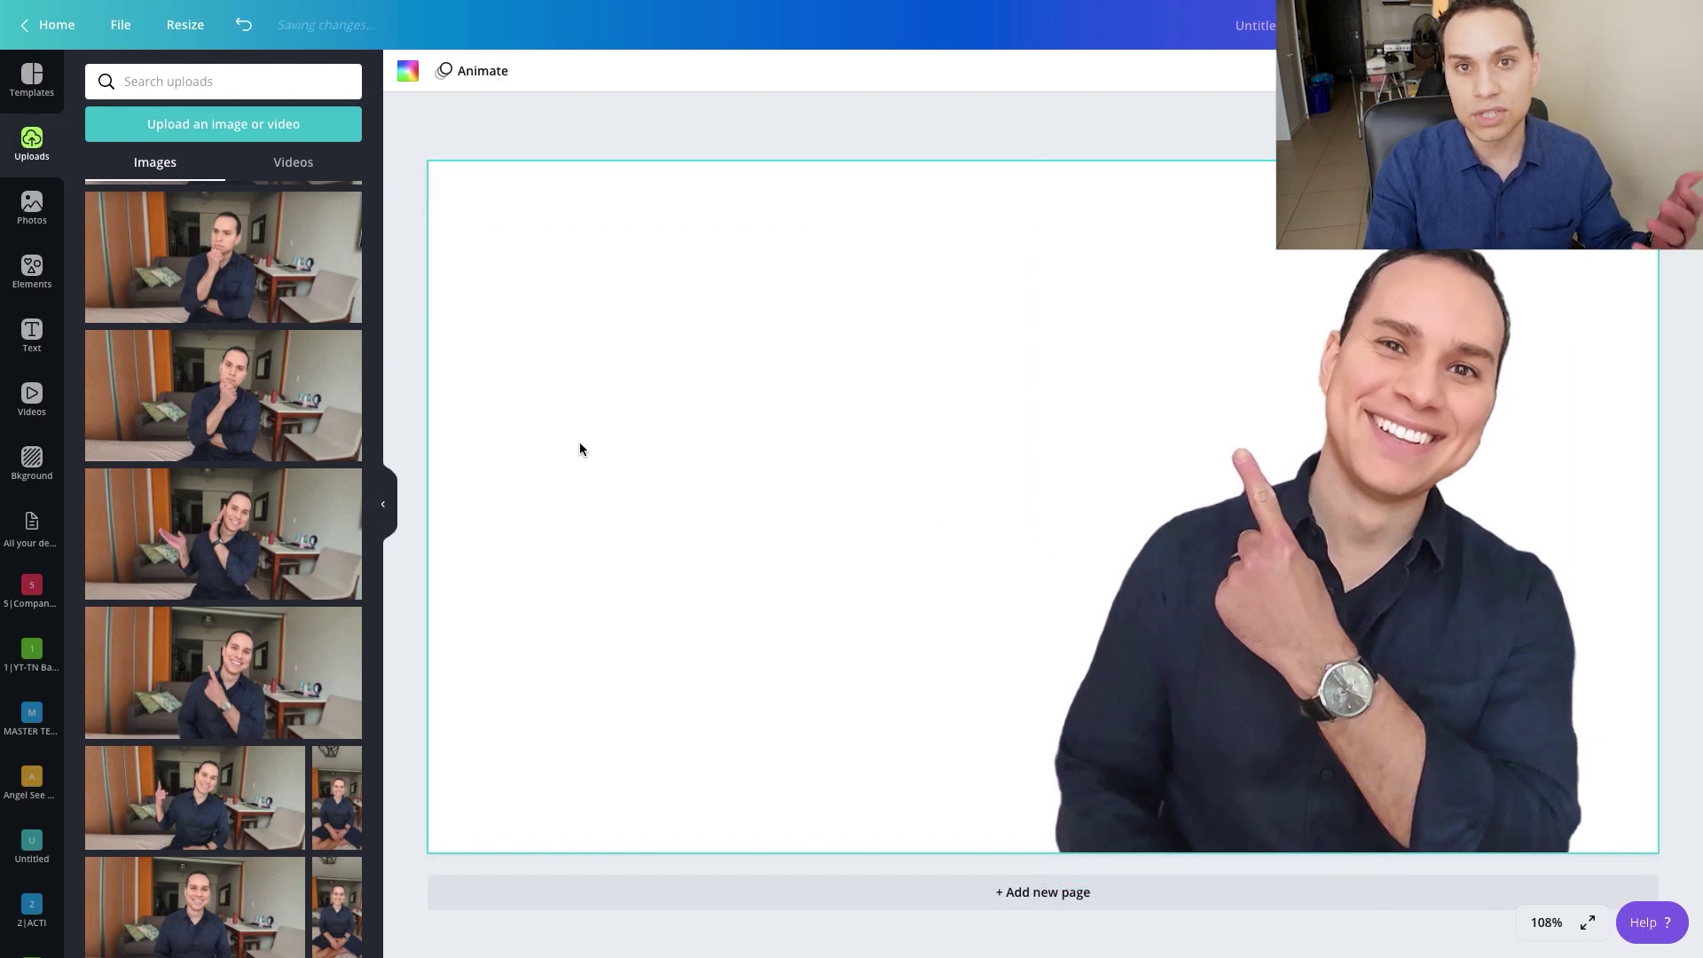
click(614, 138)
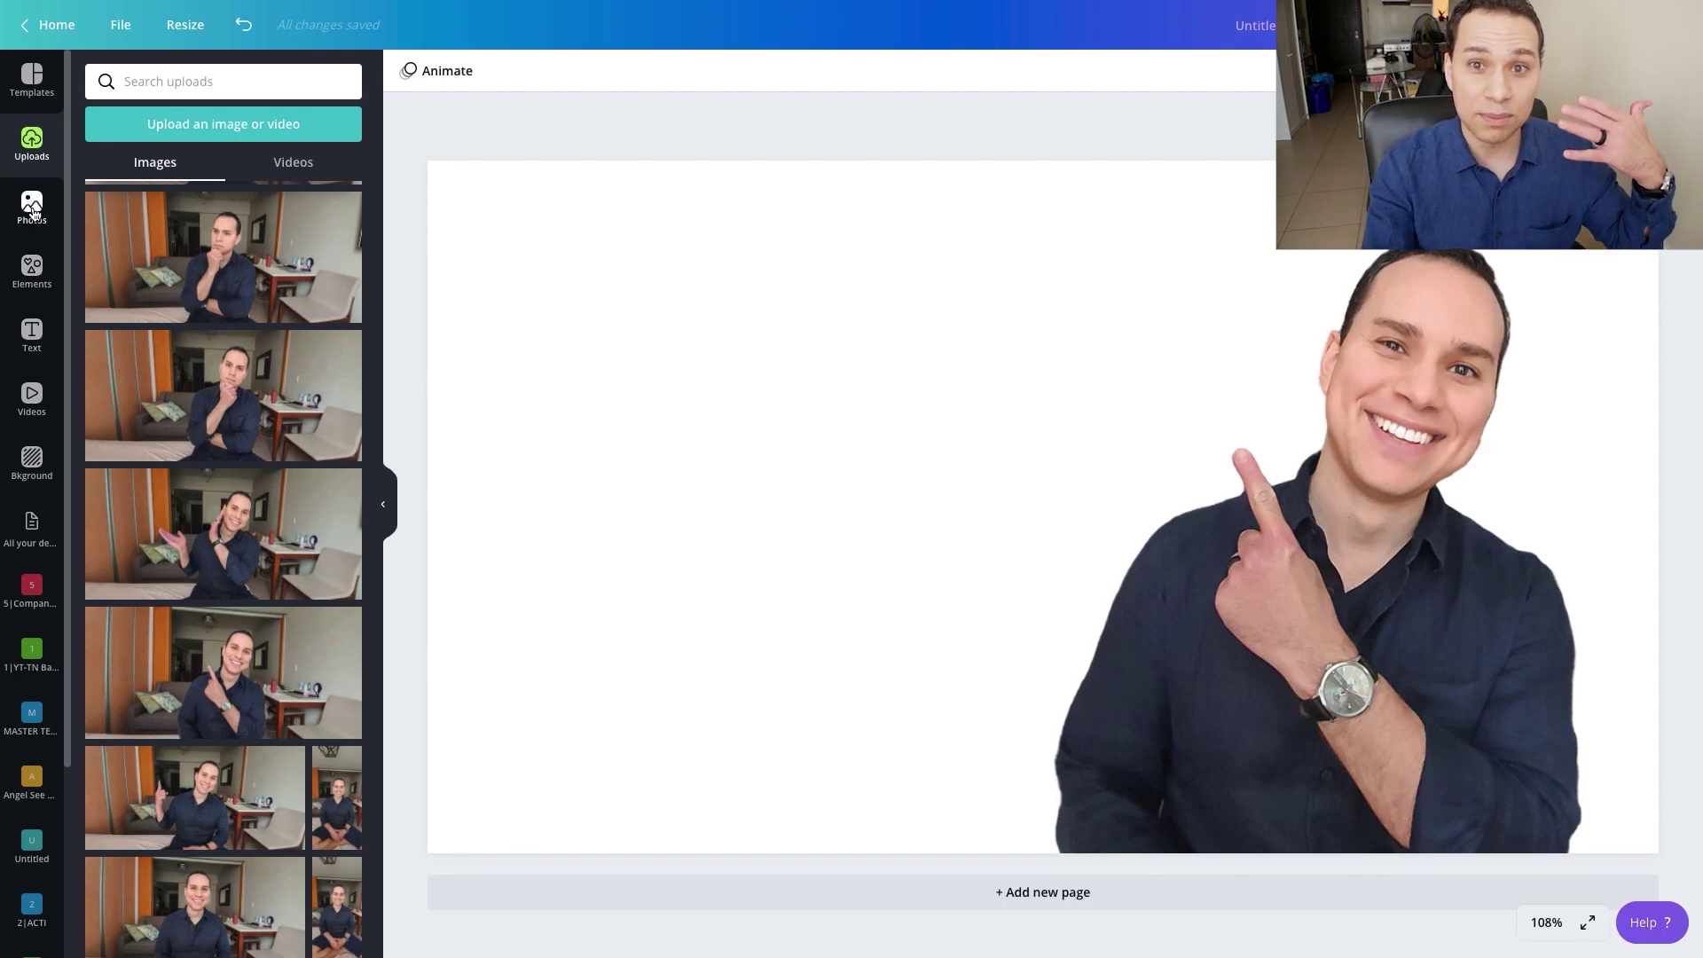
- Search Elements for 'brush' and add a brush stroke to the page
click(31, 269)
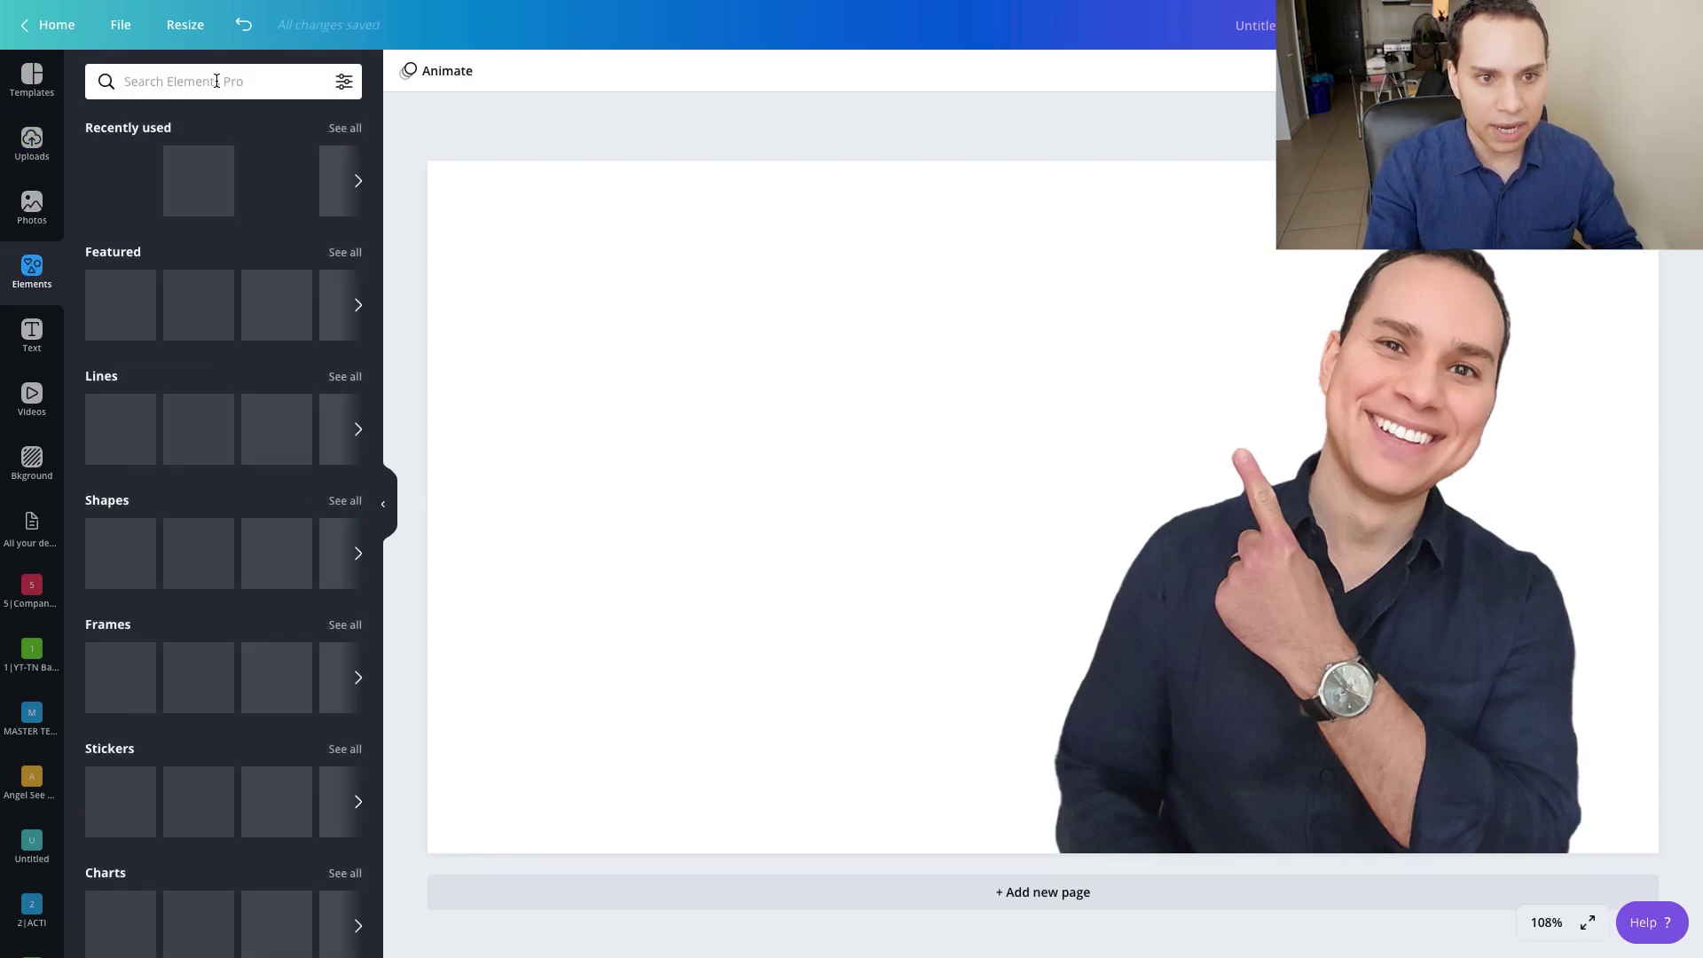
text(brush)
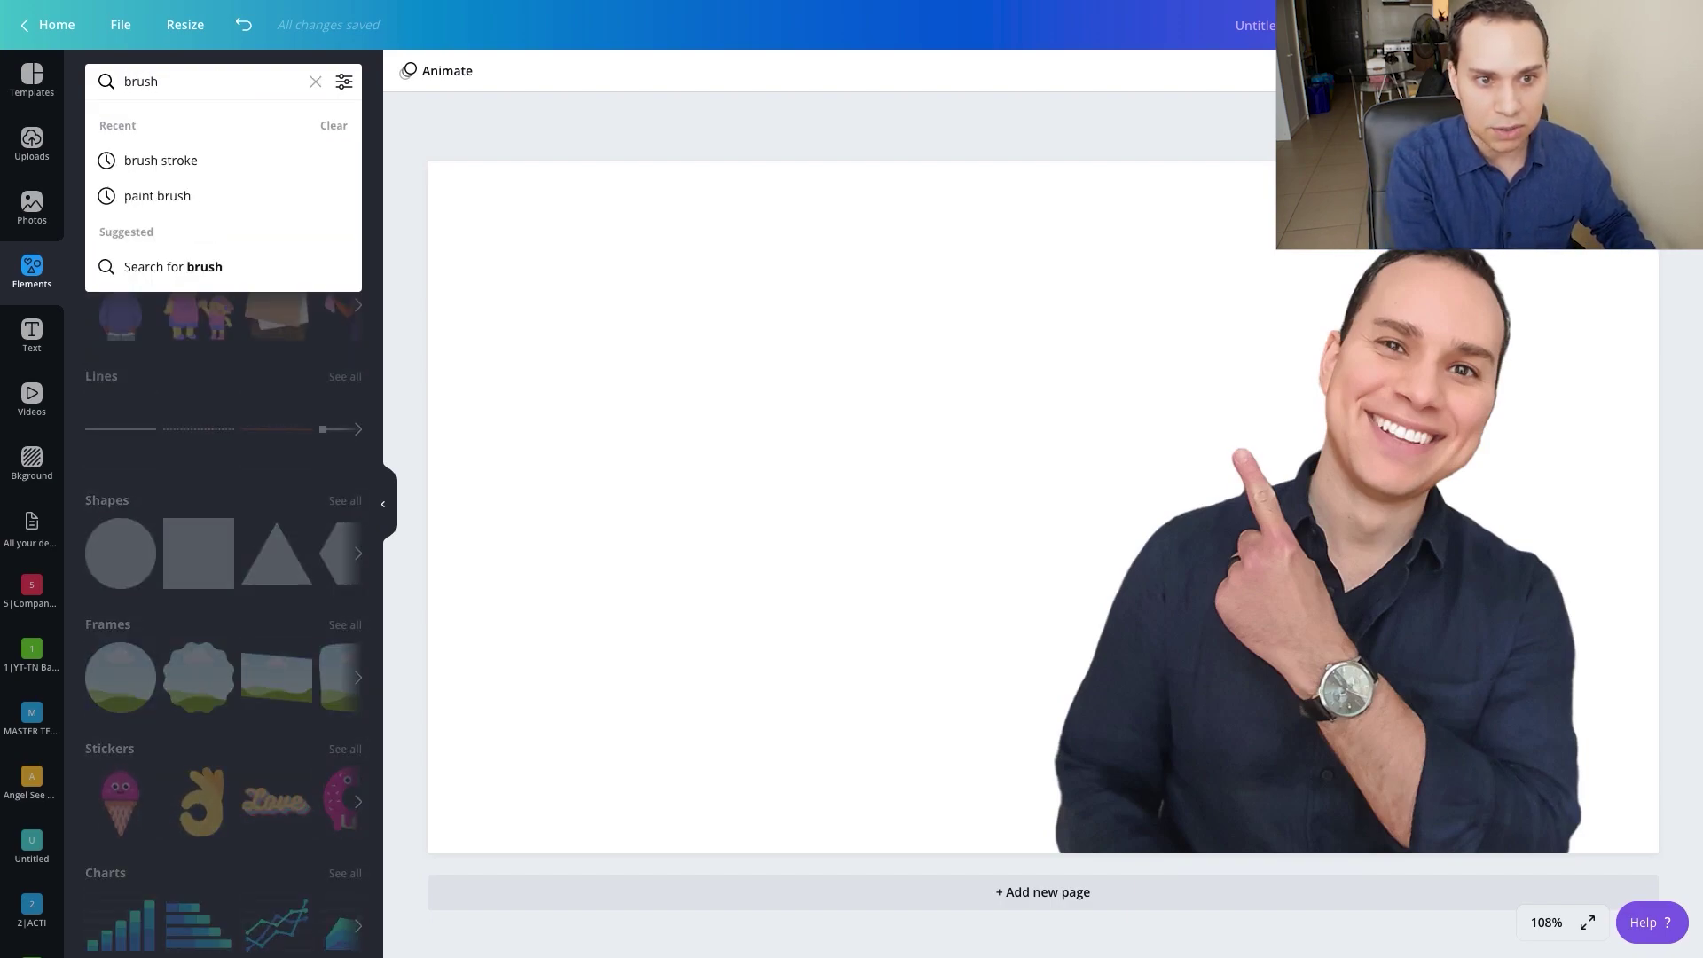
key(Return)
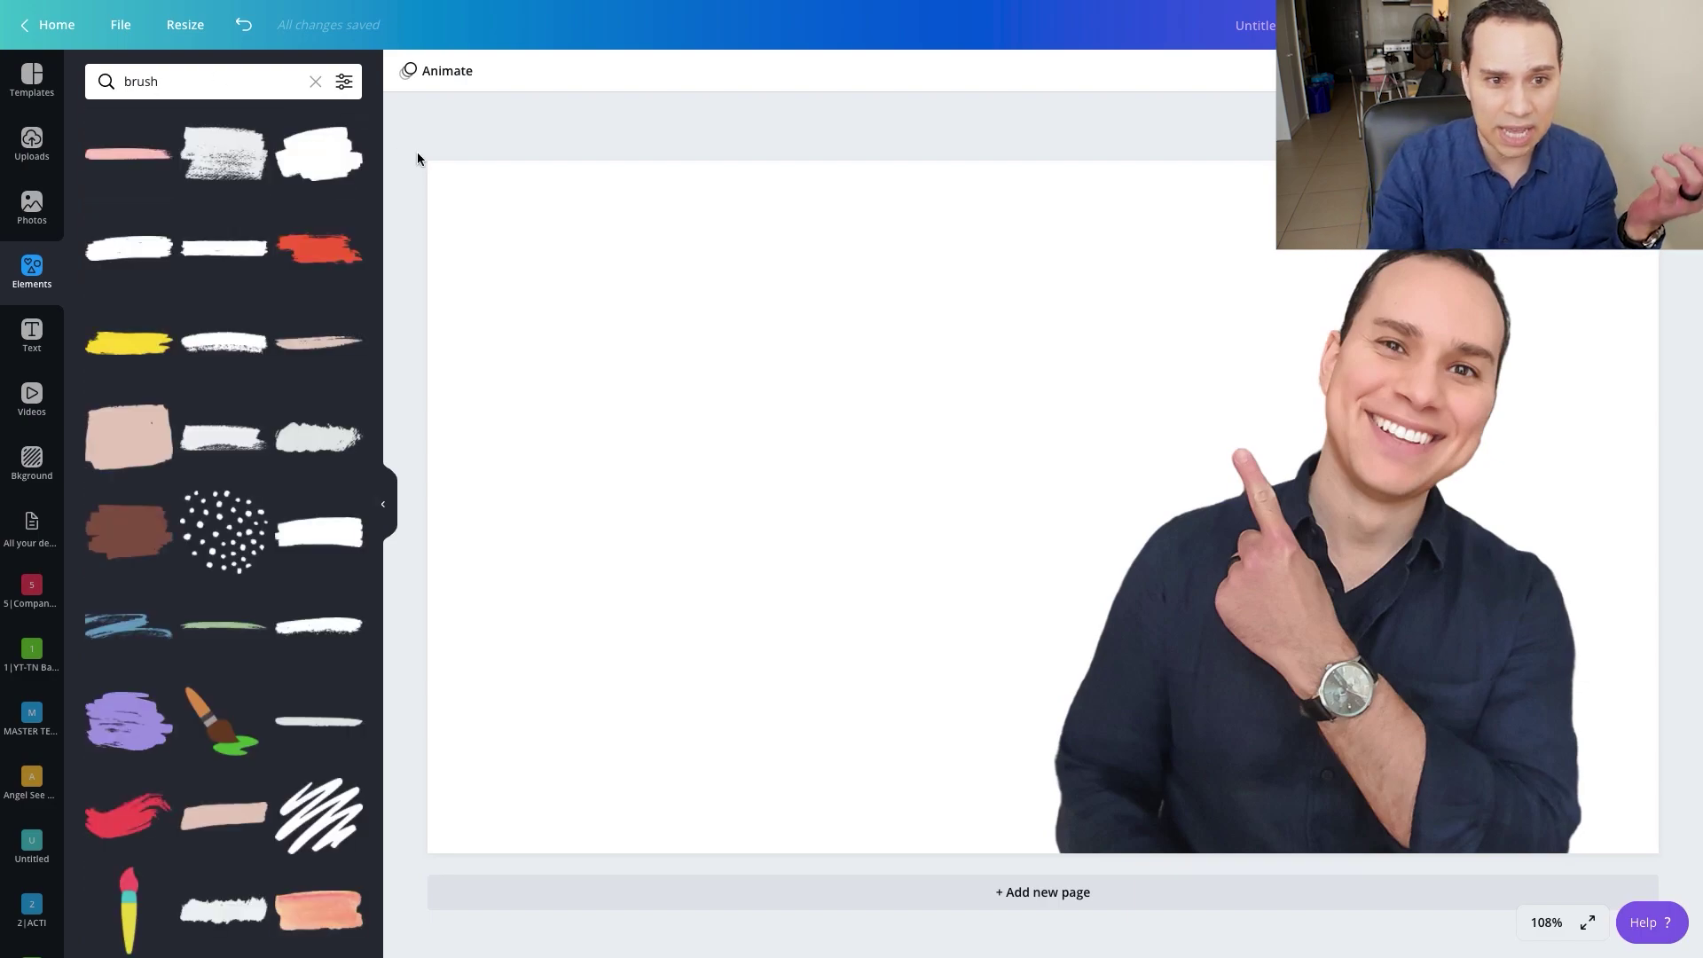
click(320, 171)
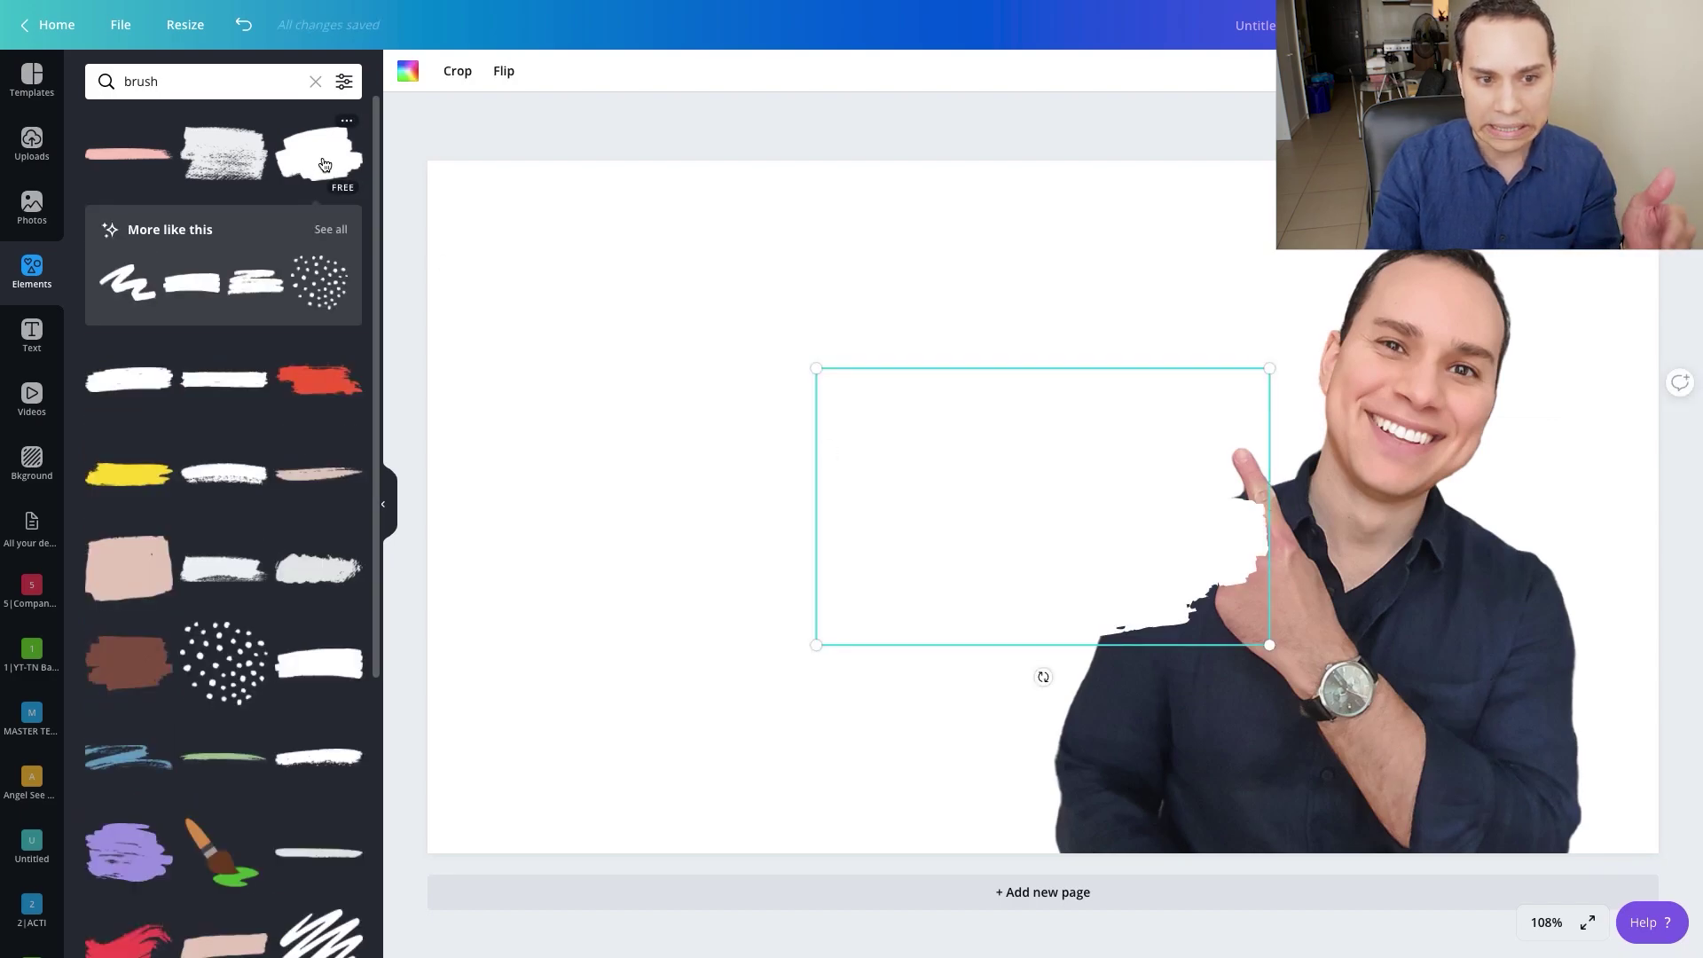
- Filter the brush results to show only Free elements
scroll(227, 522, down, 8)
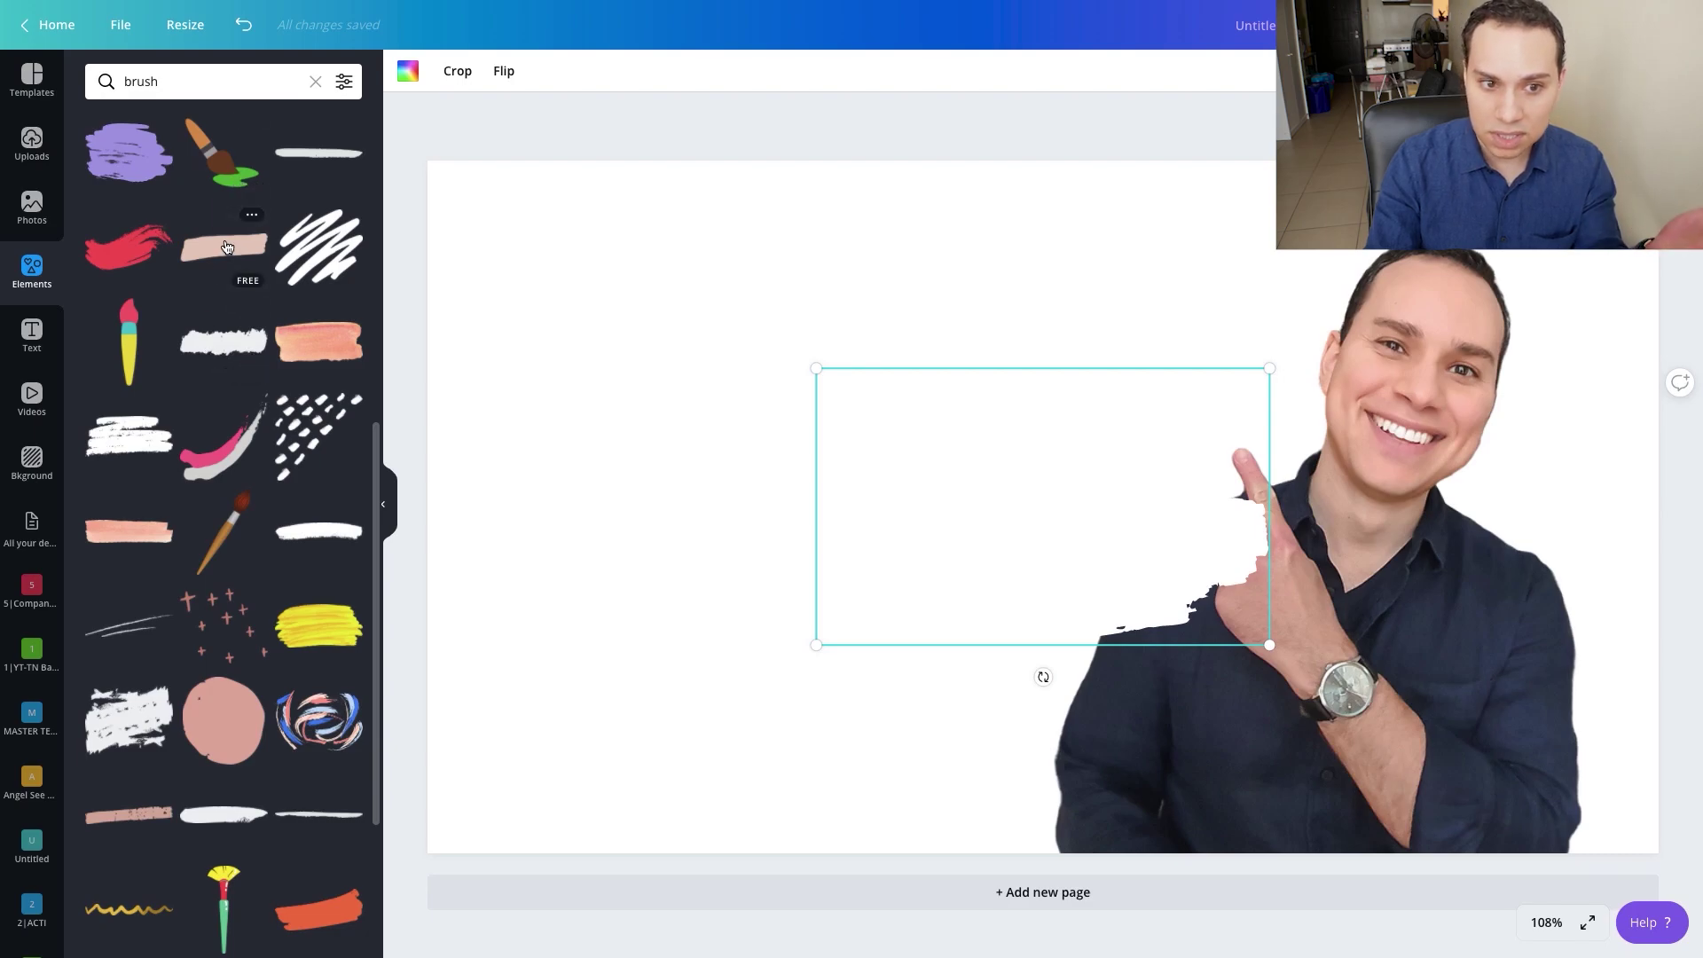
scroll(226, 247, up, 8)
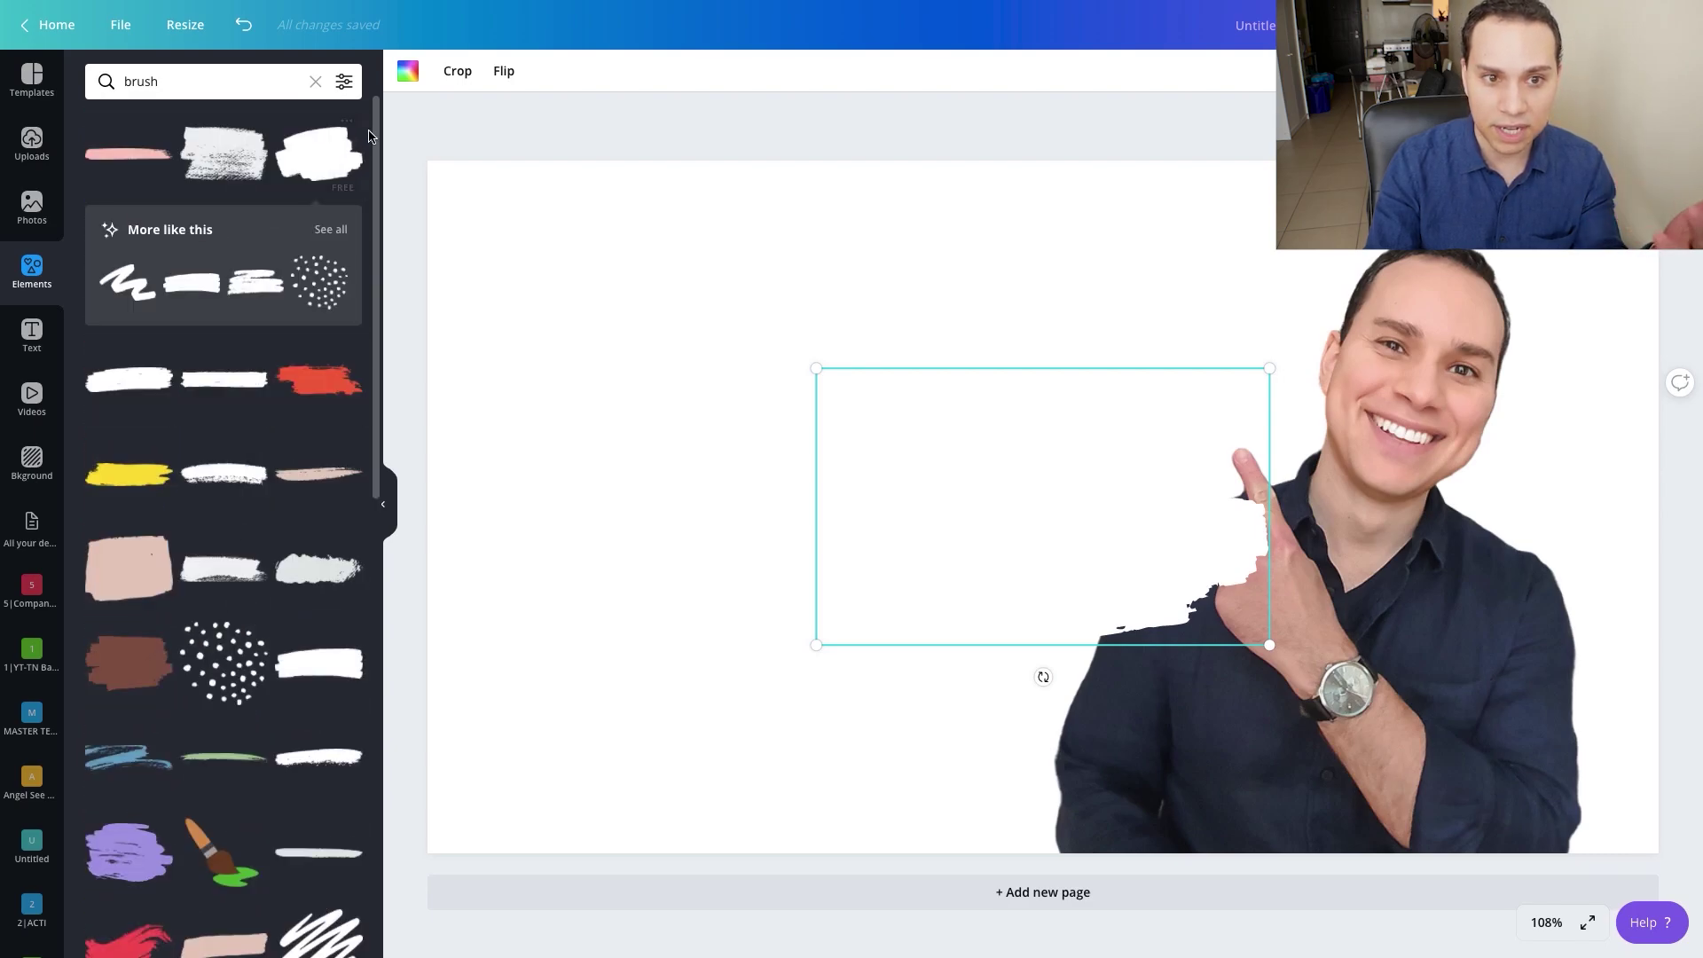
click(344, 82)
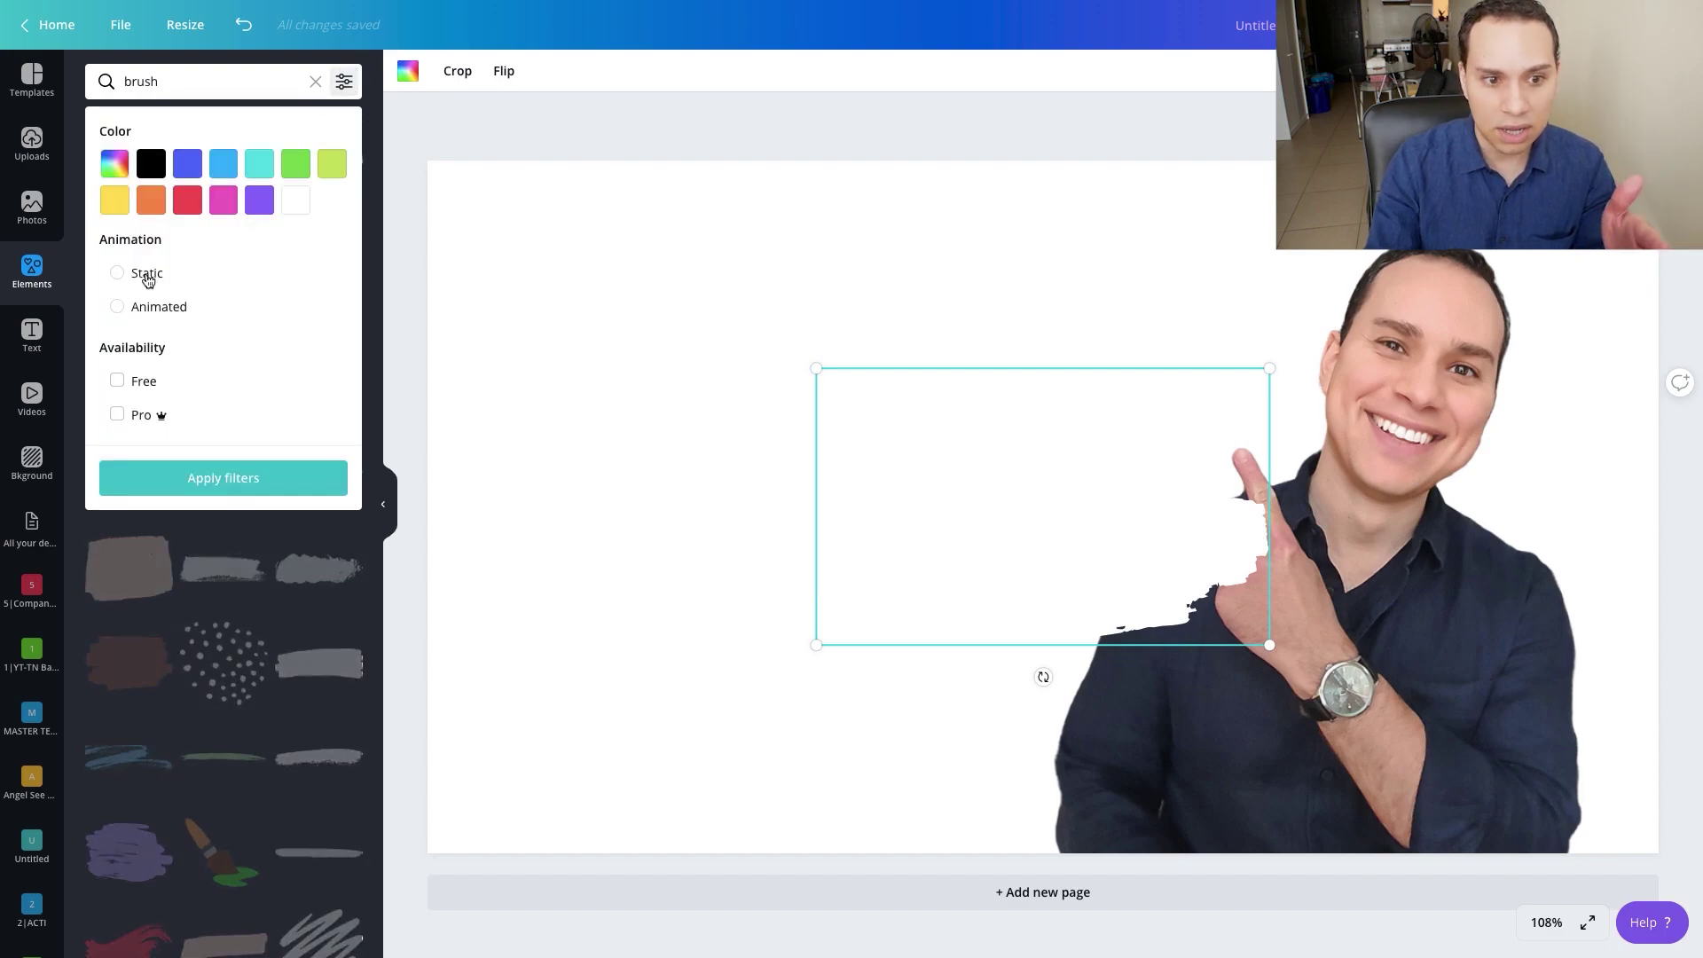
click(145, 387)
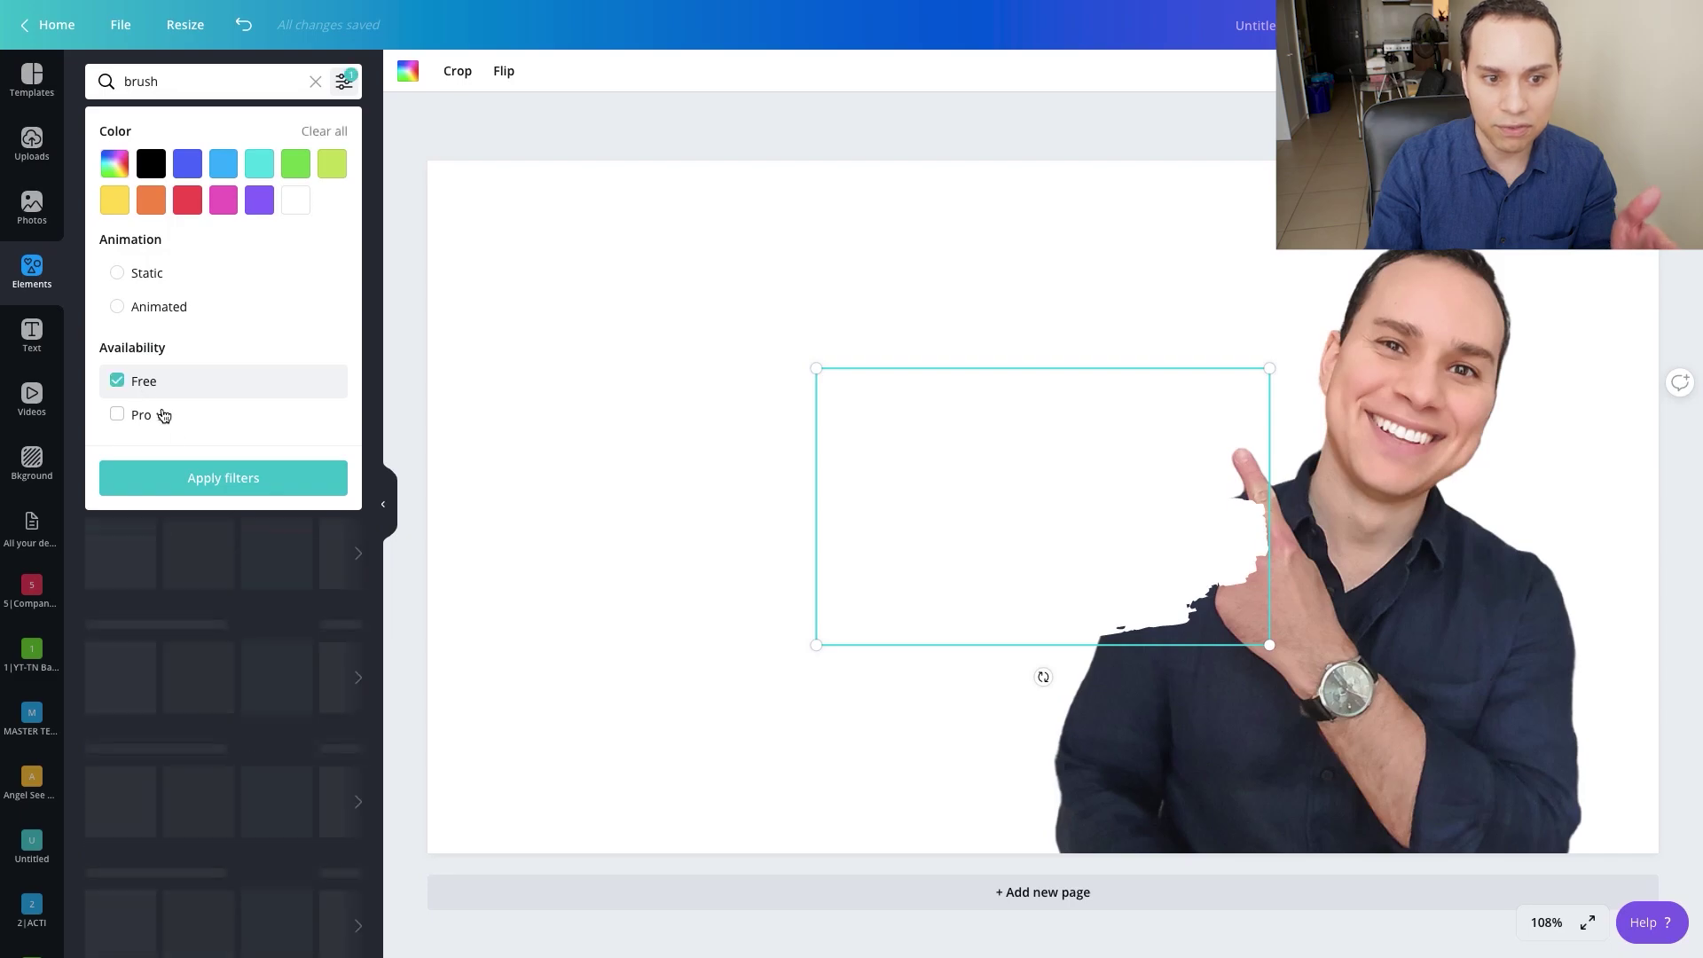
click(248, 493)
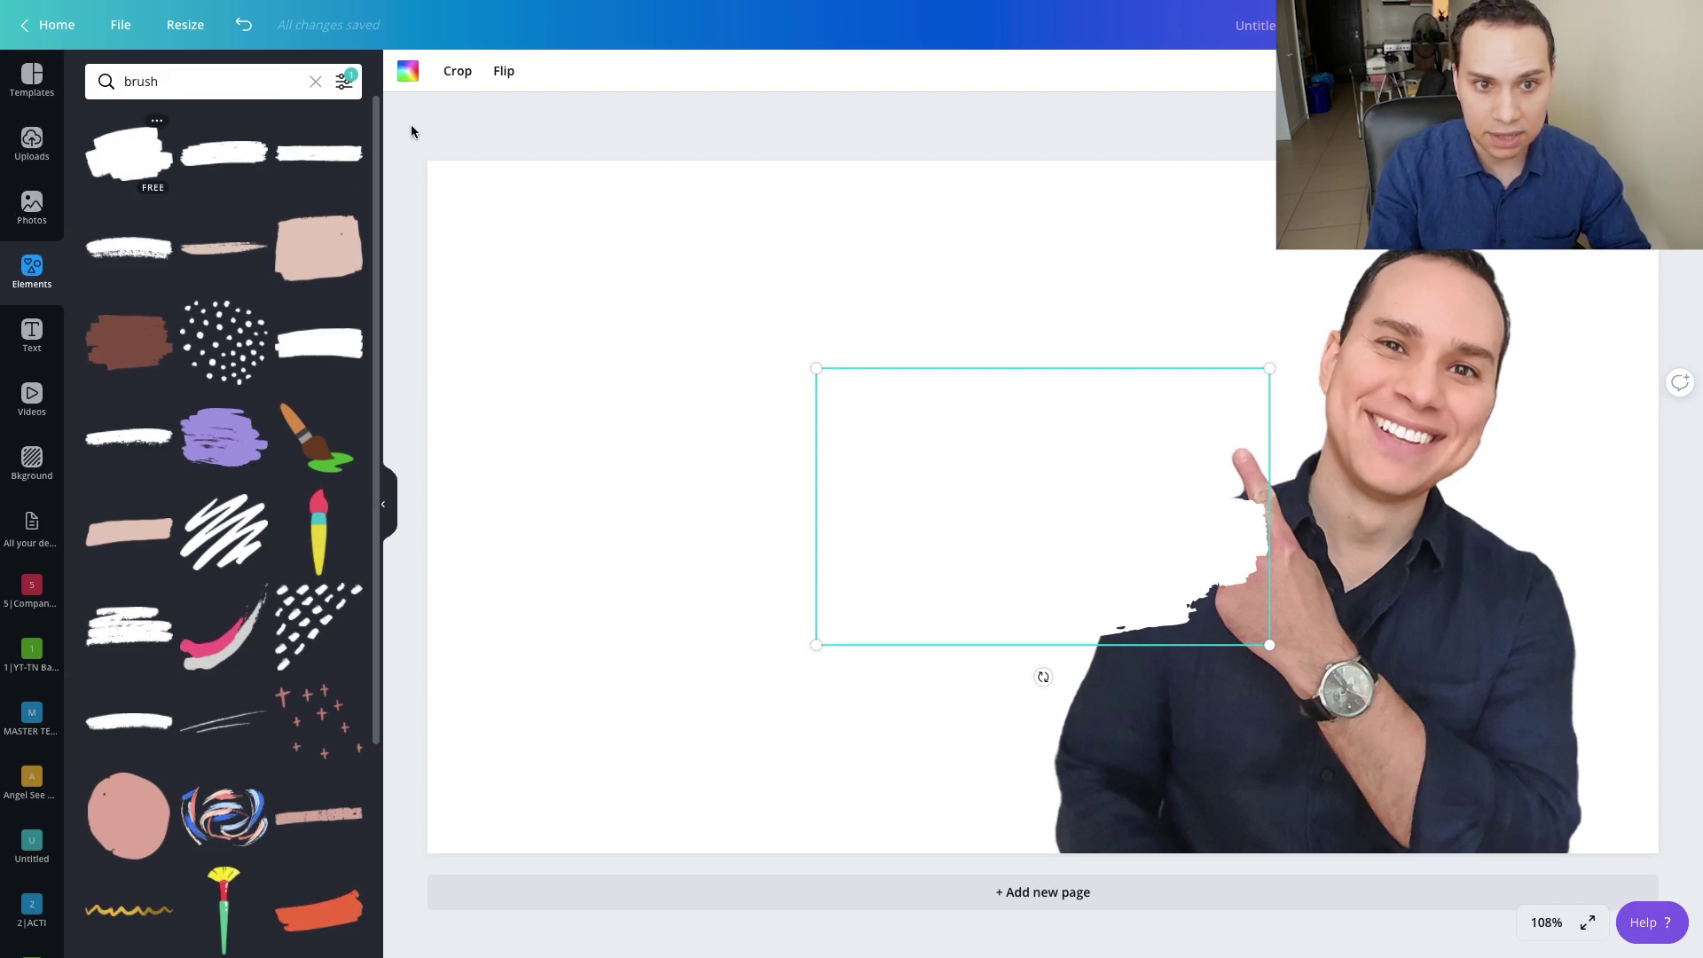
- Colour the brush stroke with the navy Brand swatch, move it upper left and enlarge it
click(404, 68)
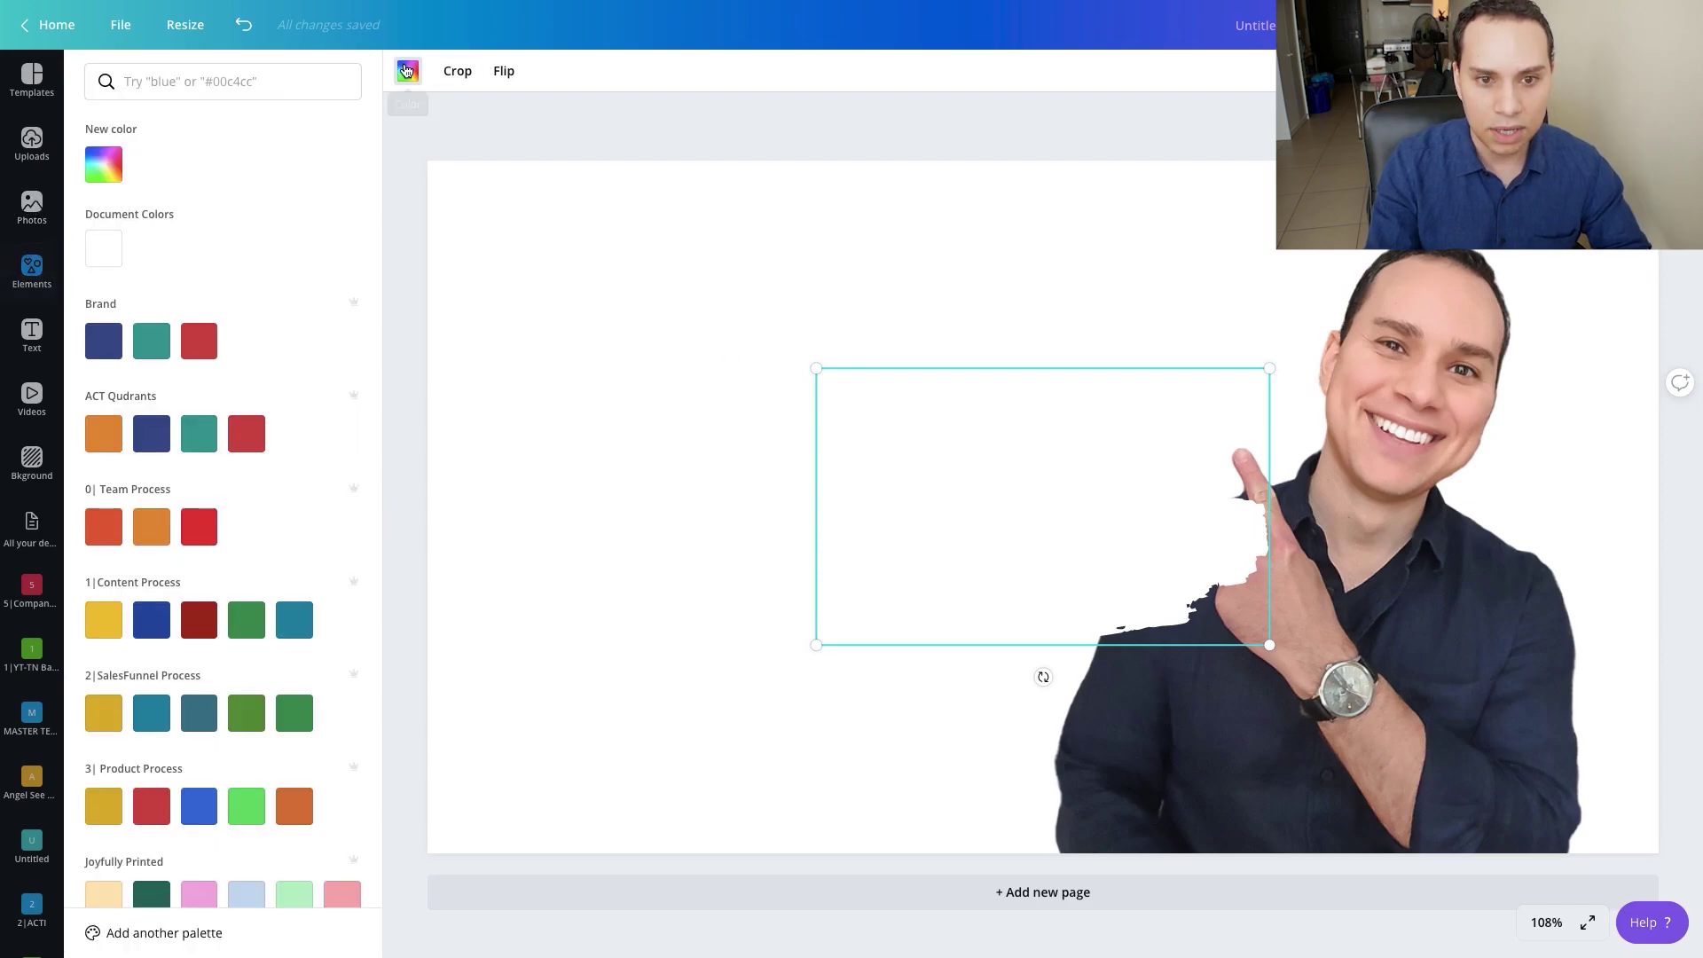
click(101, 344)
mouse_move(1109, 513)
mouse_down()
mouse_move(757, 353)
mouse_move(786, 364)
mouse_up()
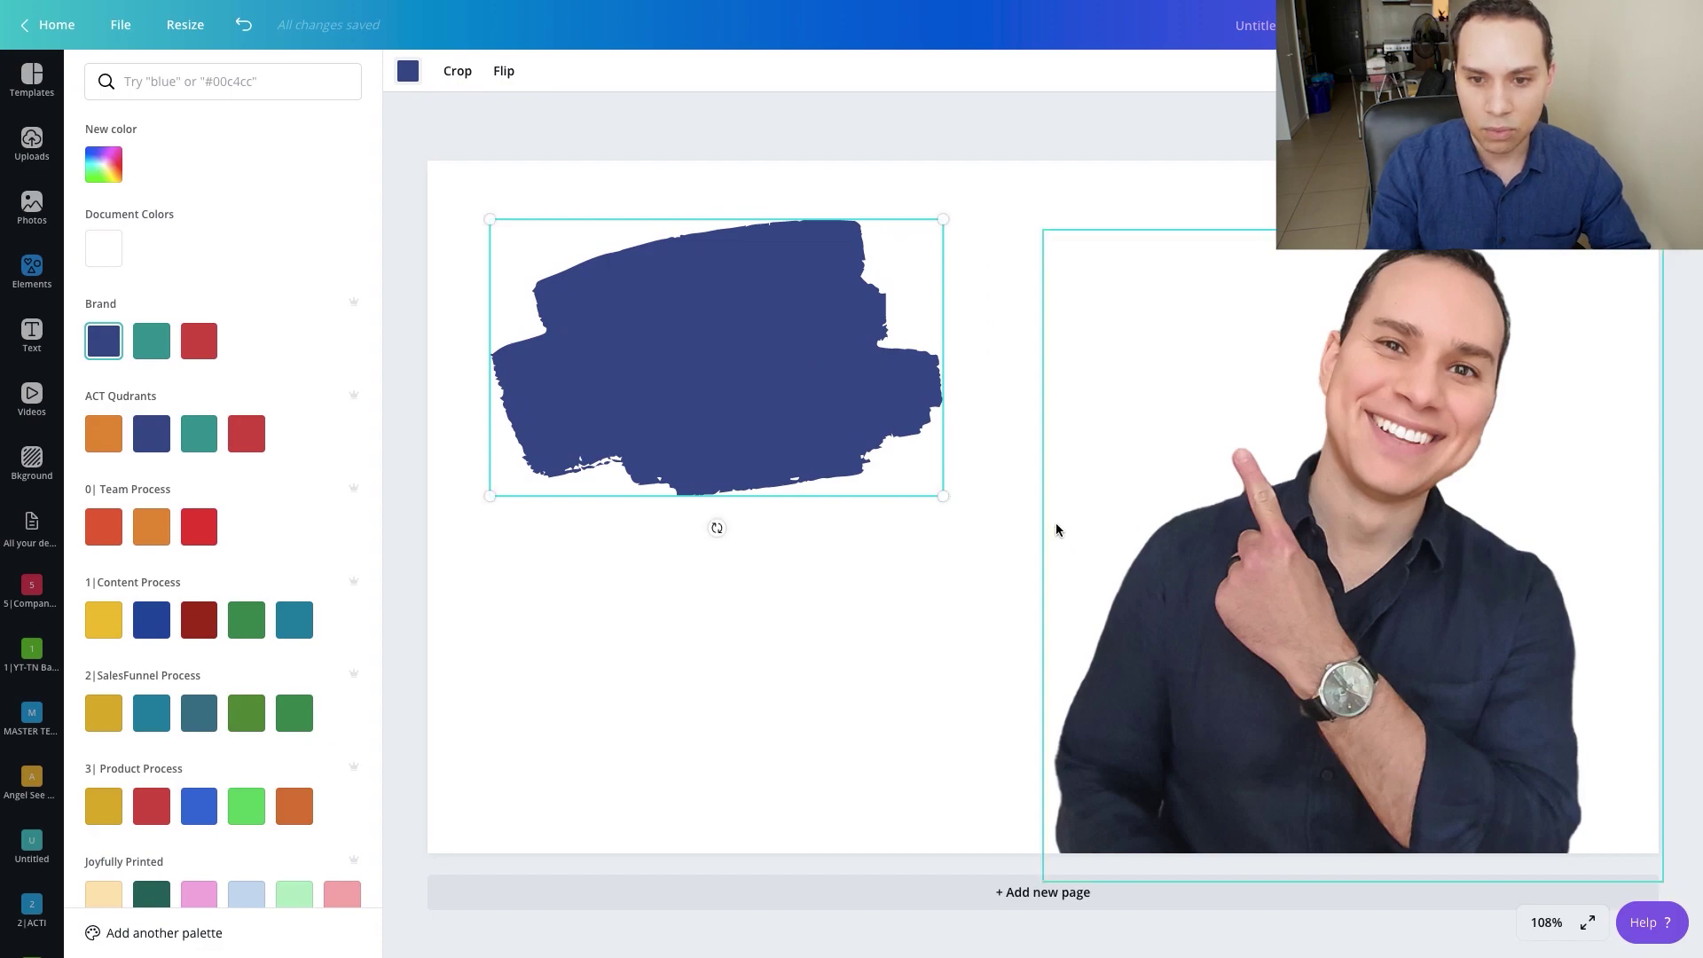
drag(994, 515, 1114, 582)
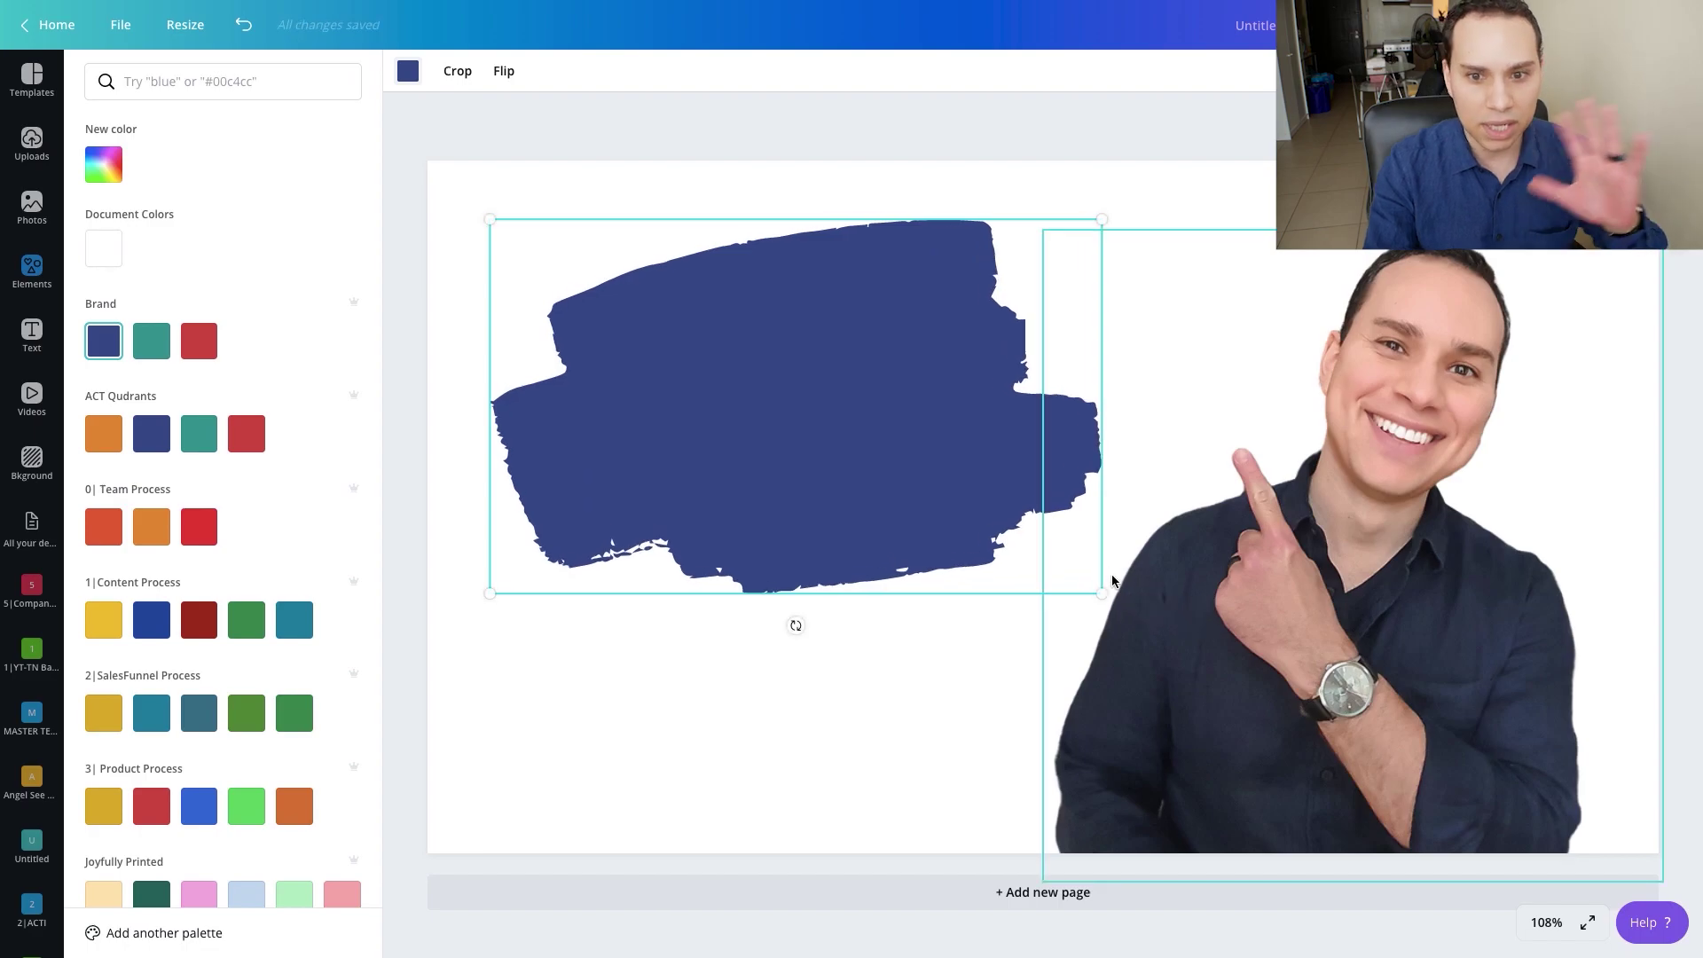
click(31, 334)
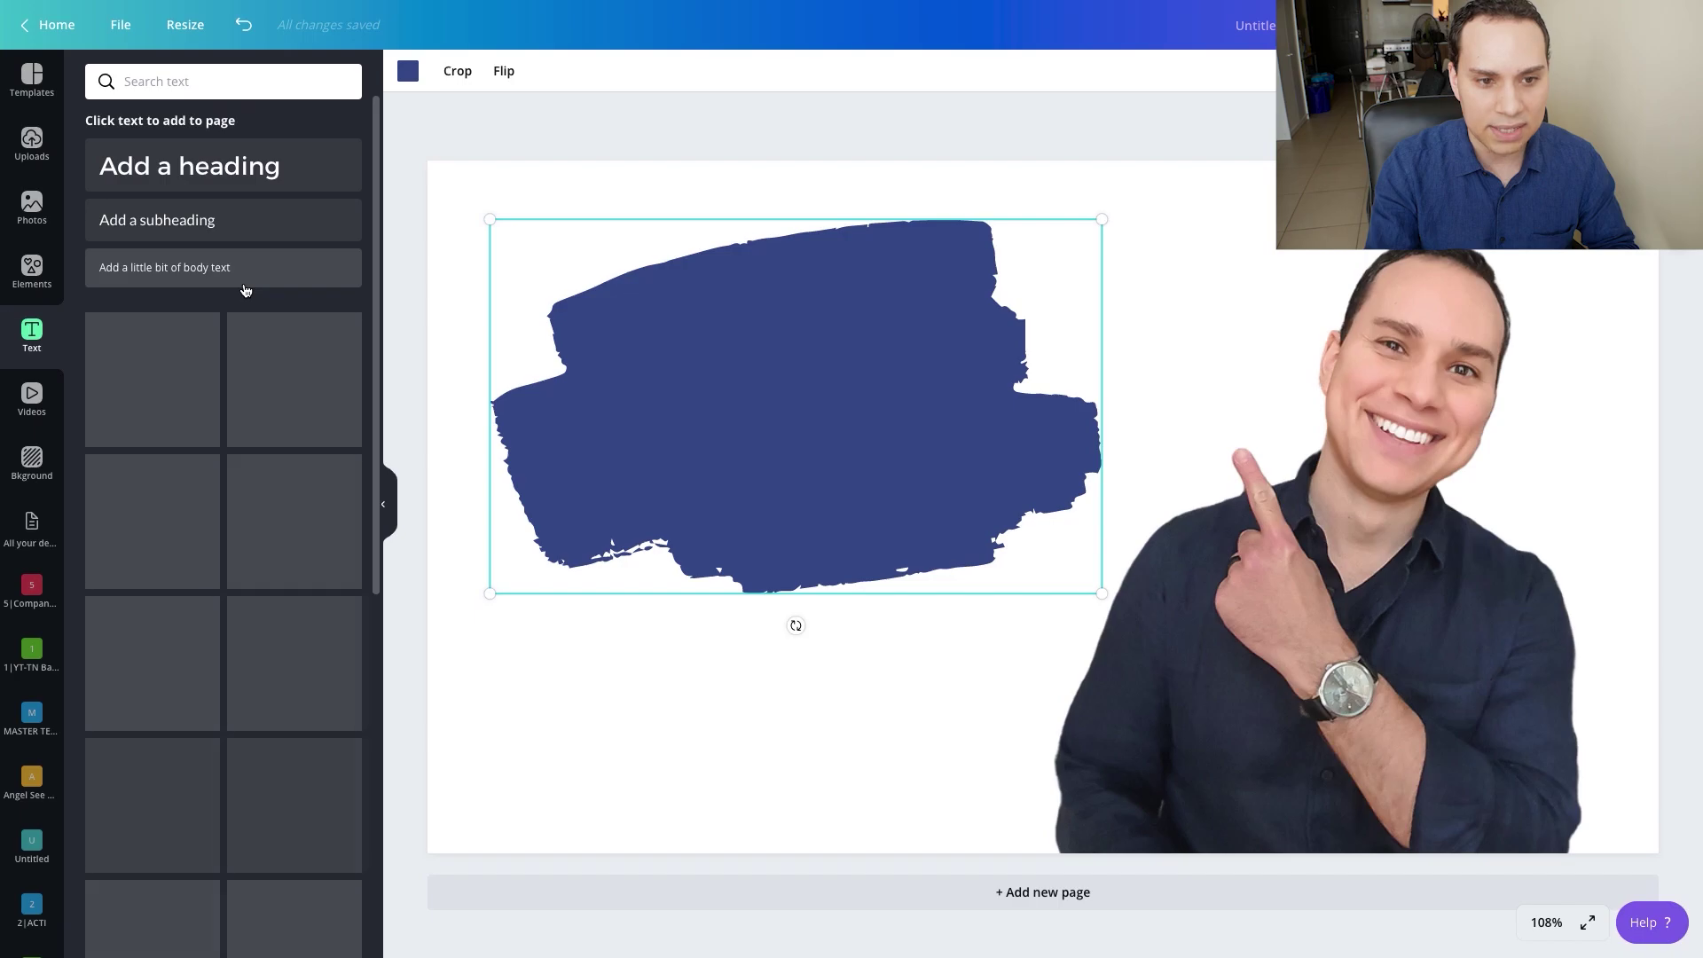
- Add a heading reading 'Best Apps For Creating YouTube Thumbnails'
scroll(256, 554, down, 9)
scroll(257, 553, down, 12)
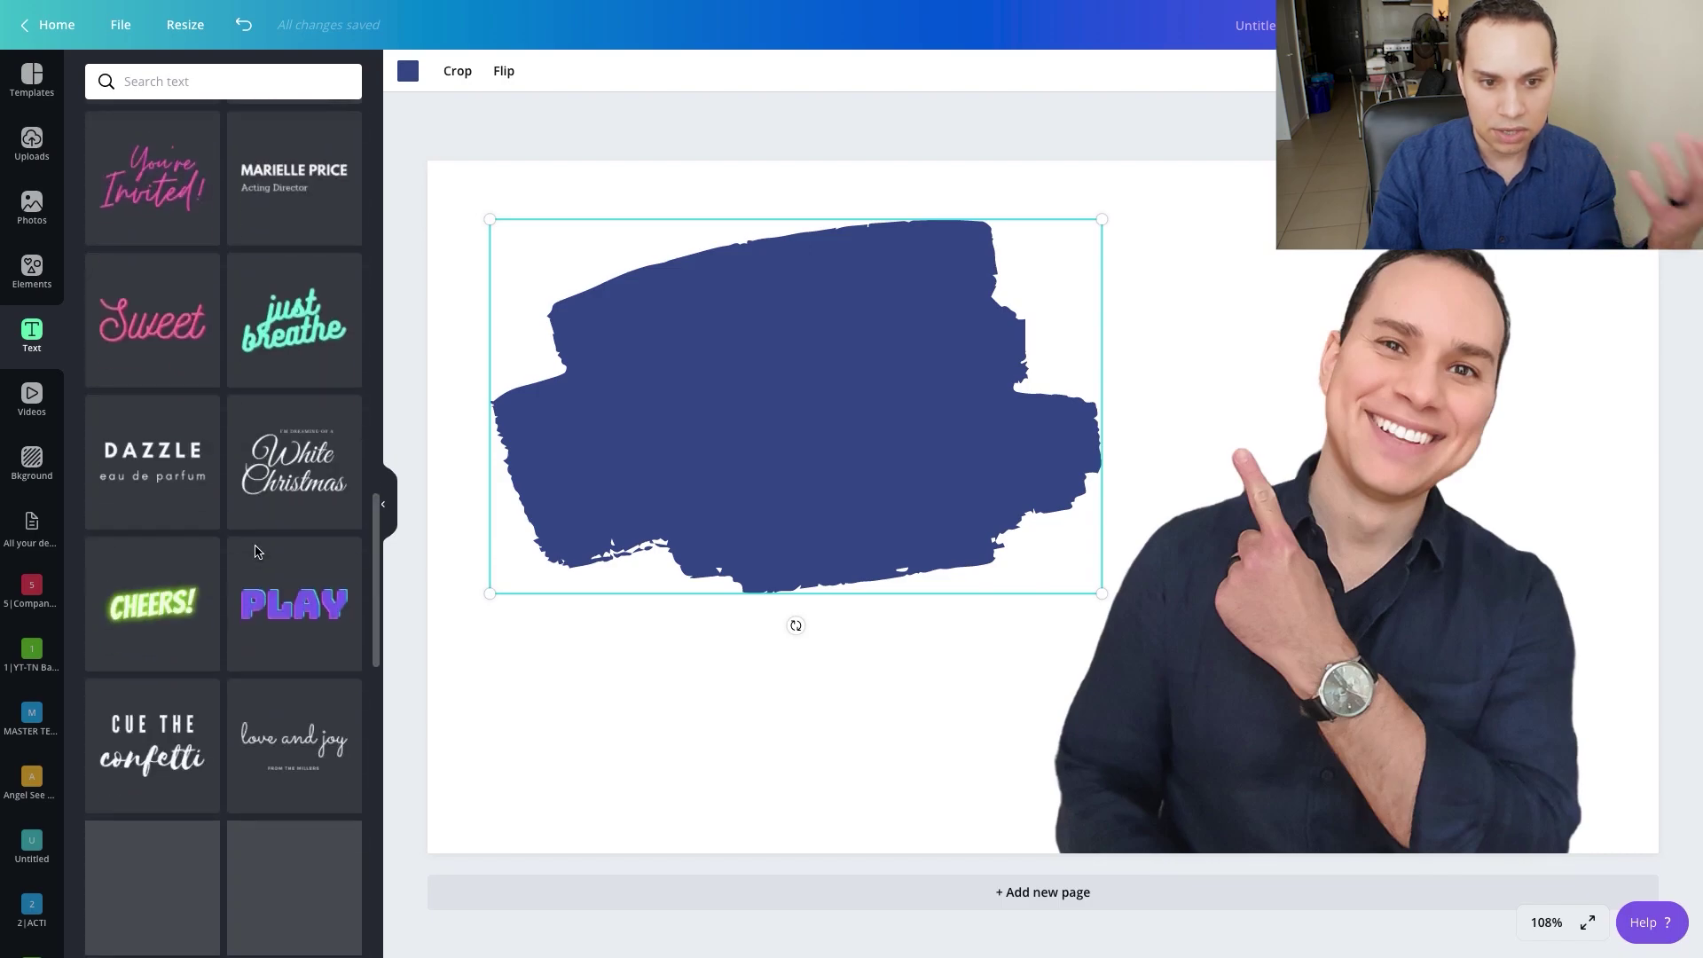
scroll(256, 553, down, 2)
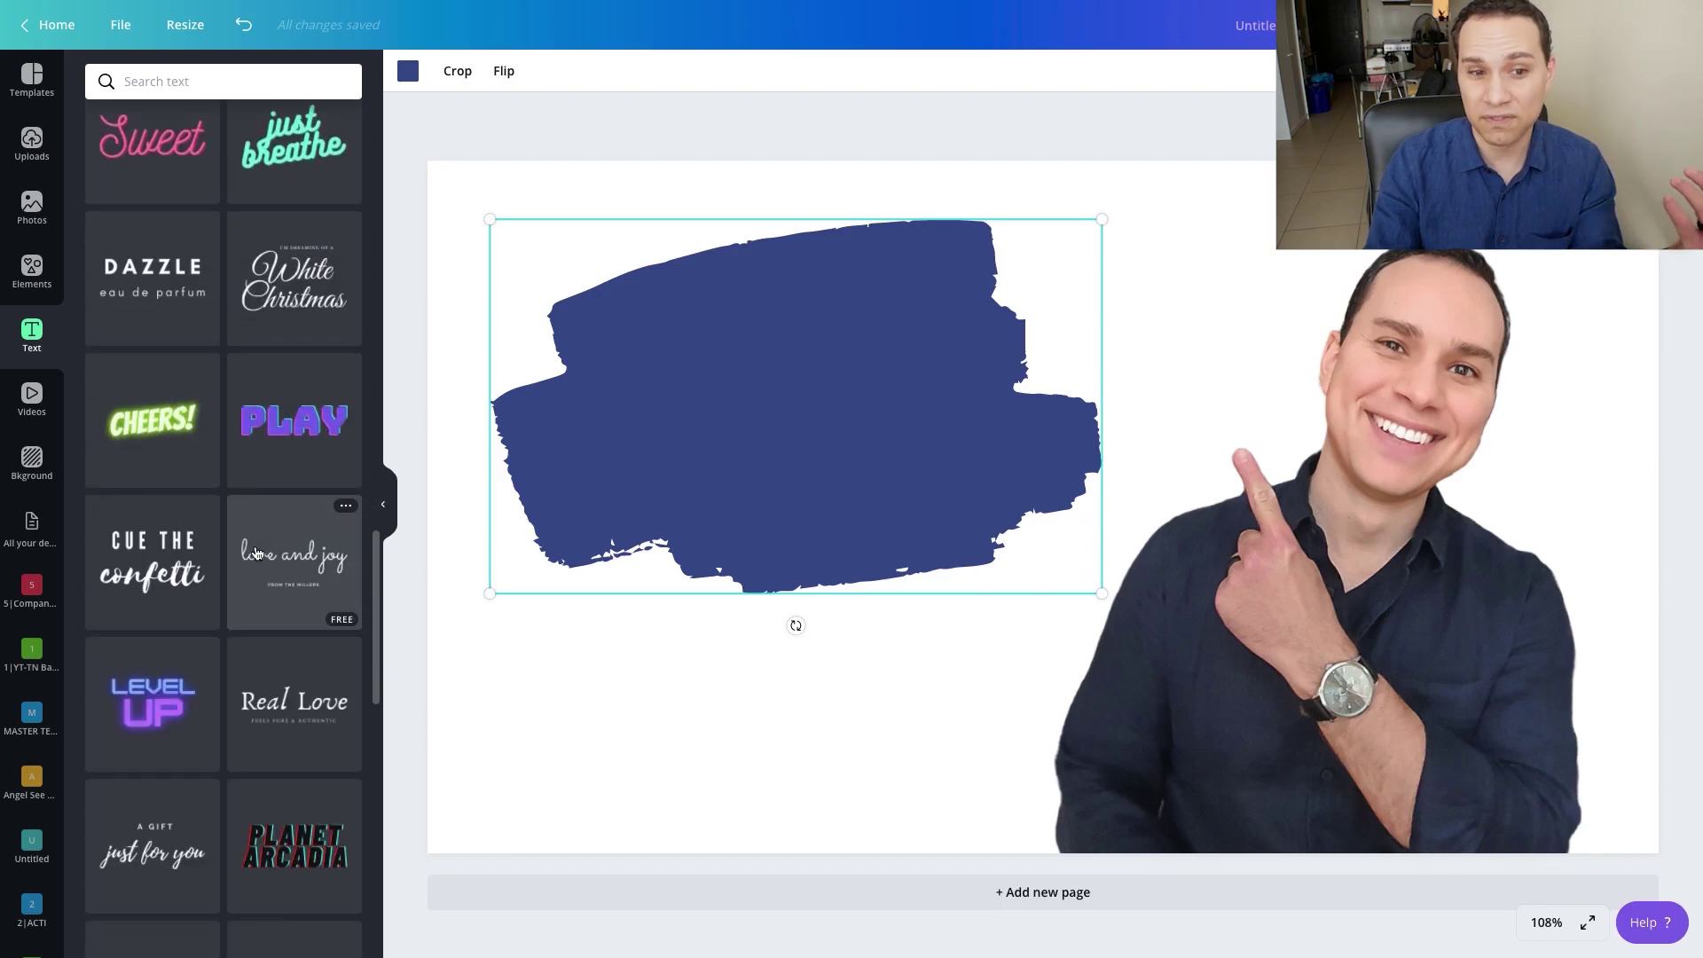
scroll(256, 553, up, 13)
scroll(256, 553, up, 12)
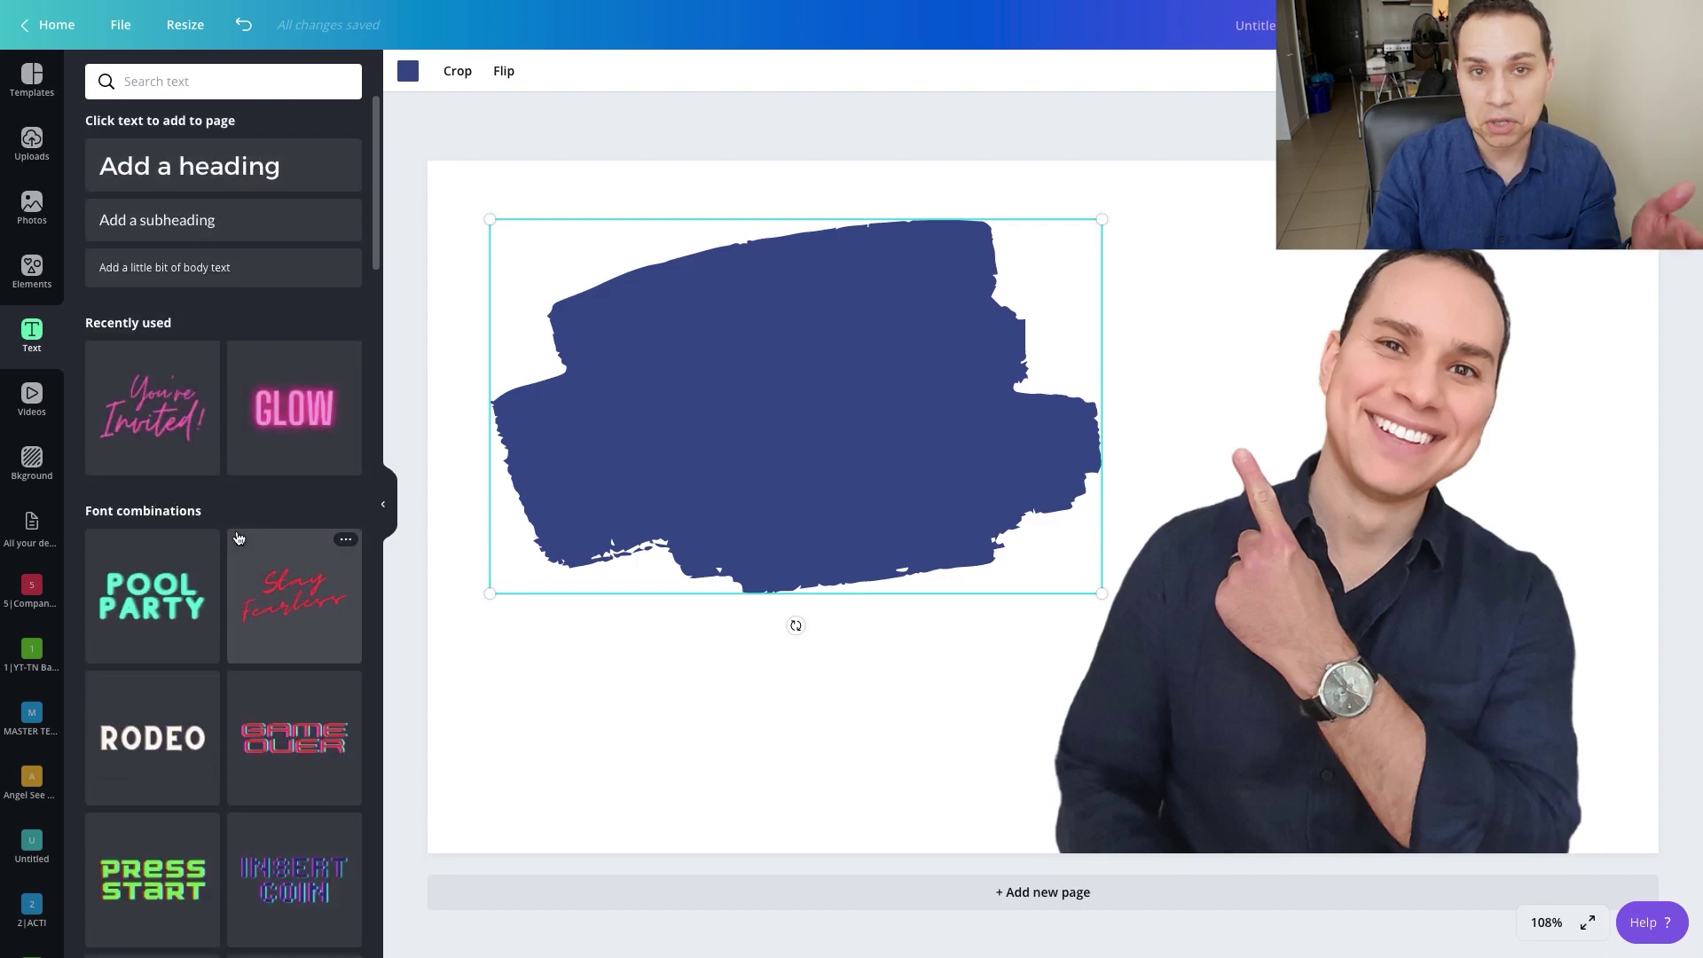
click(183, 165)
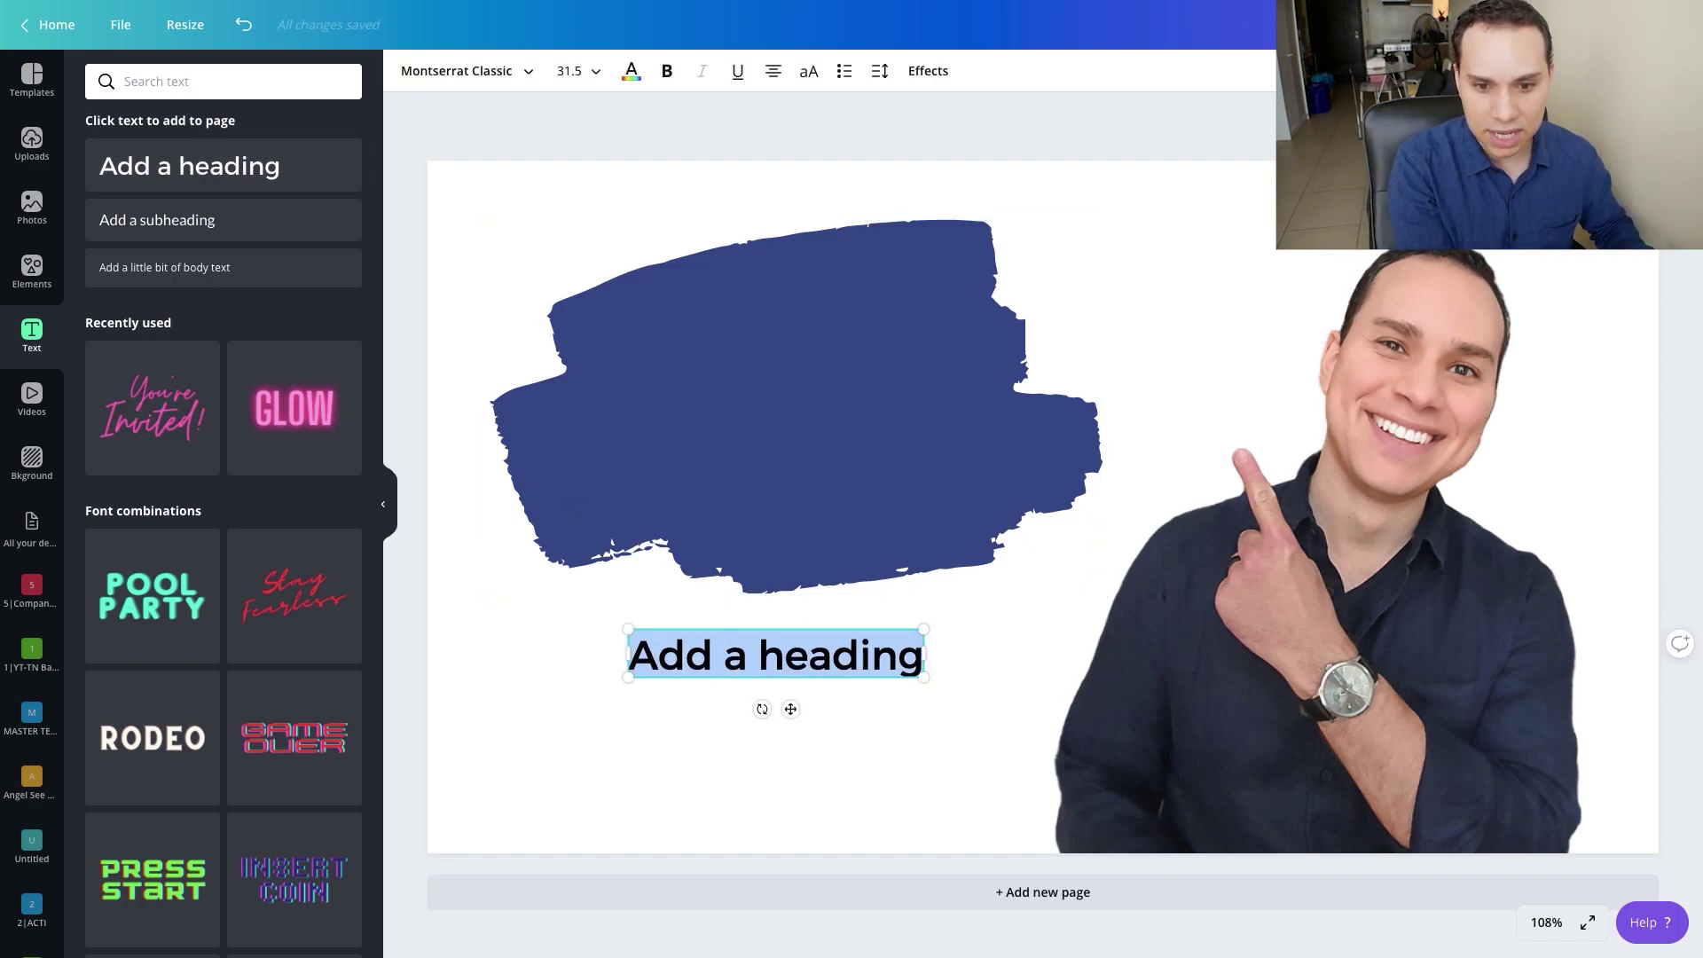
text(BV)
key(BackSpace)
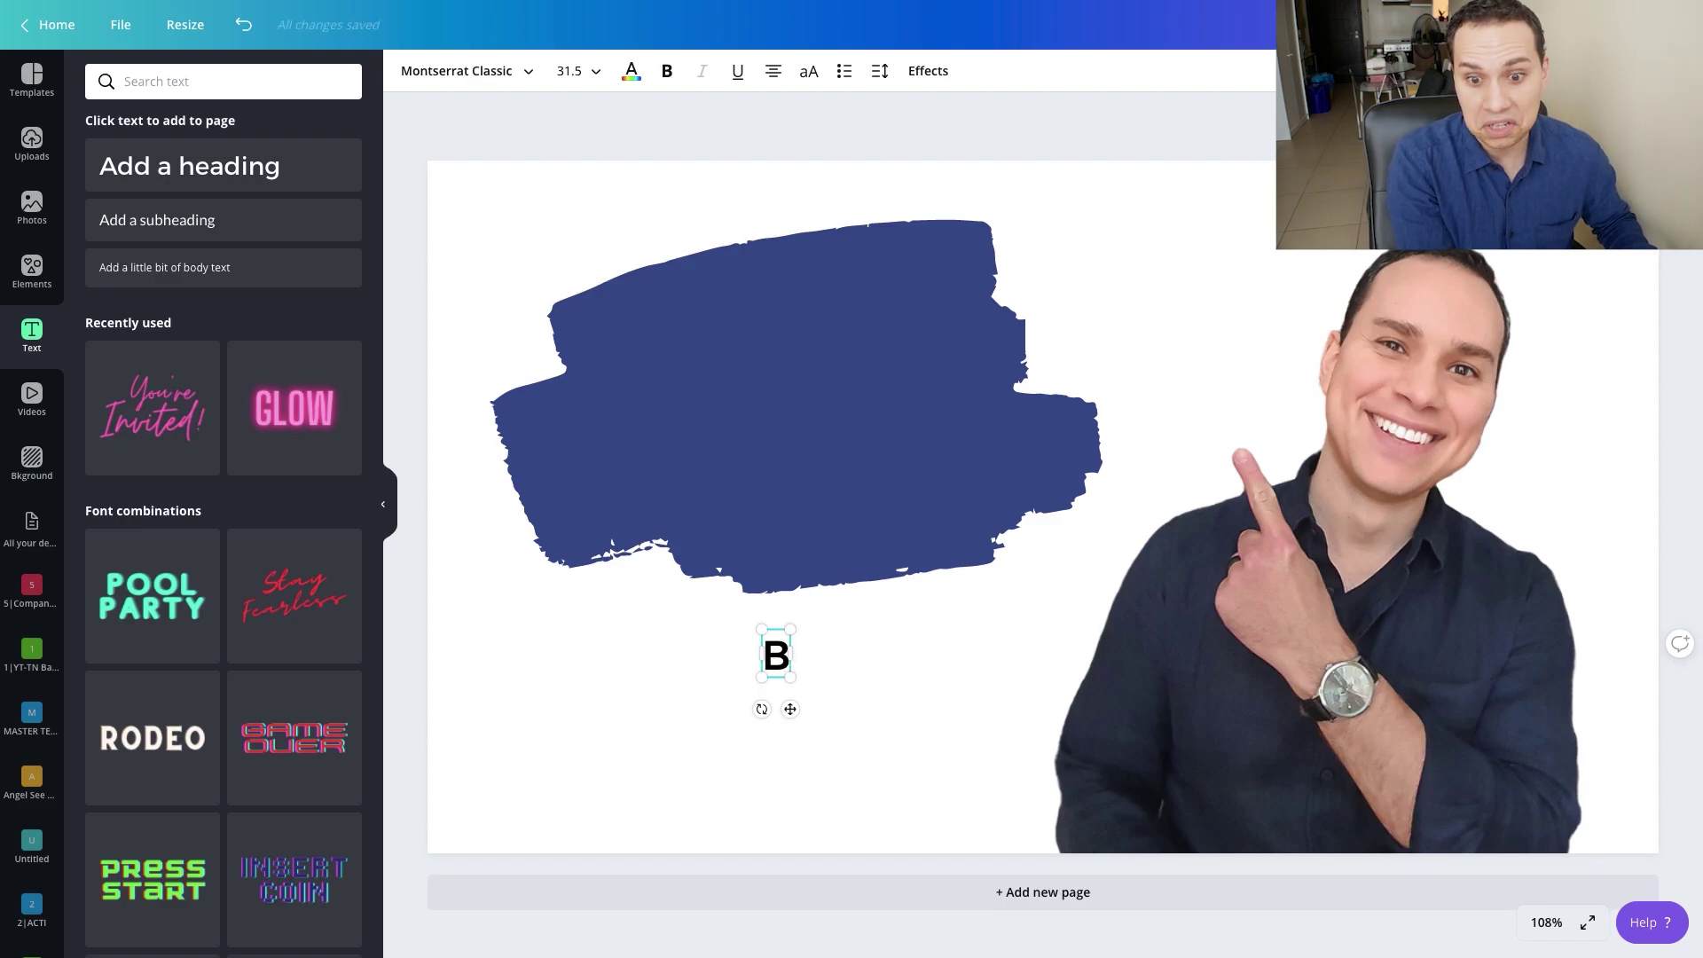
text(est Ap)
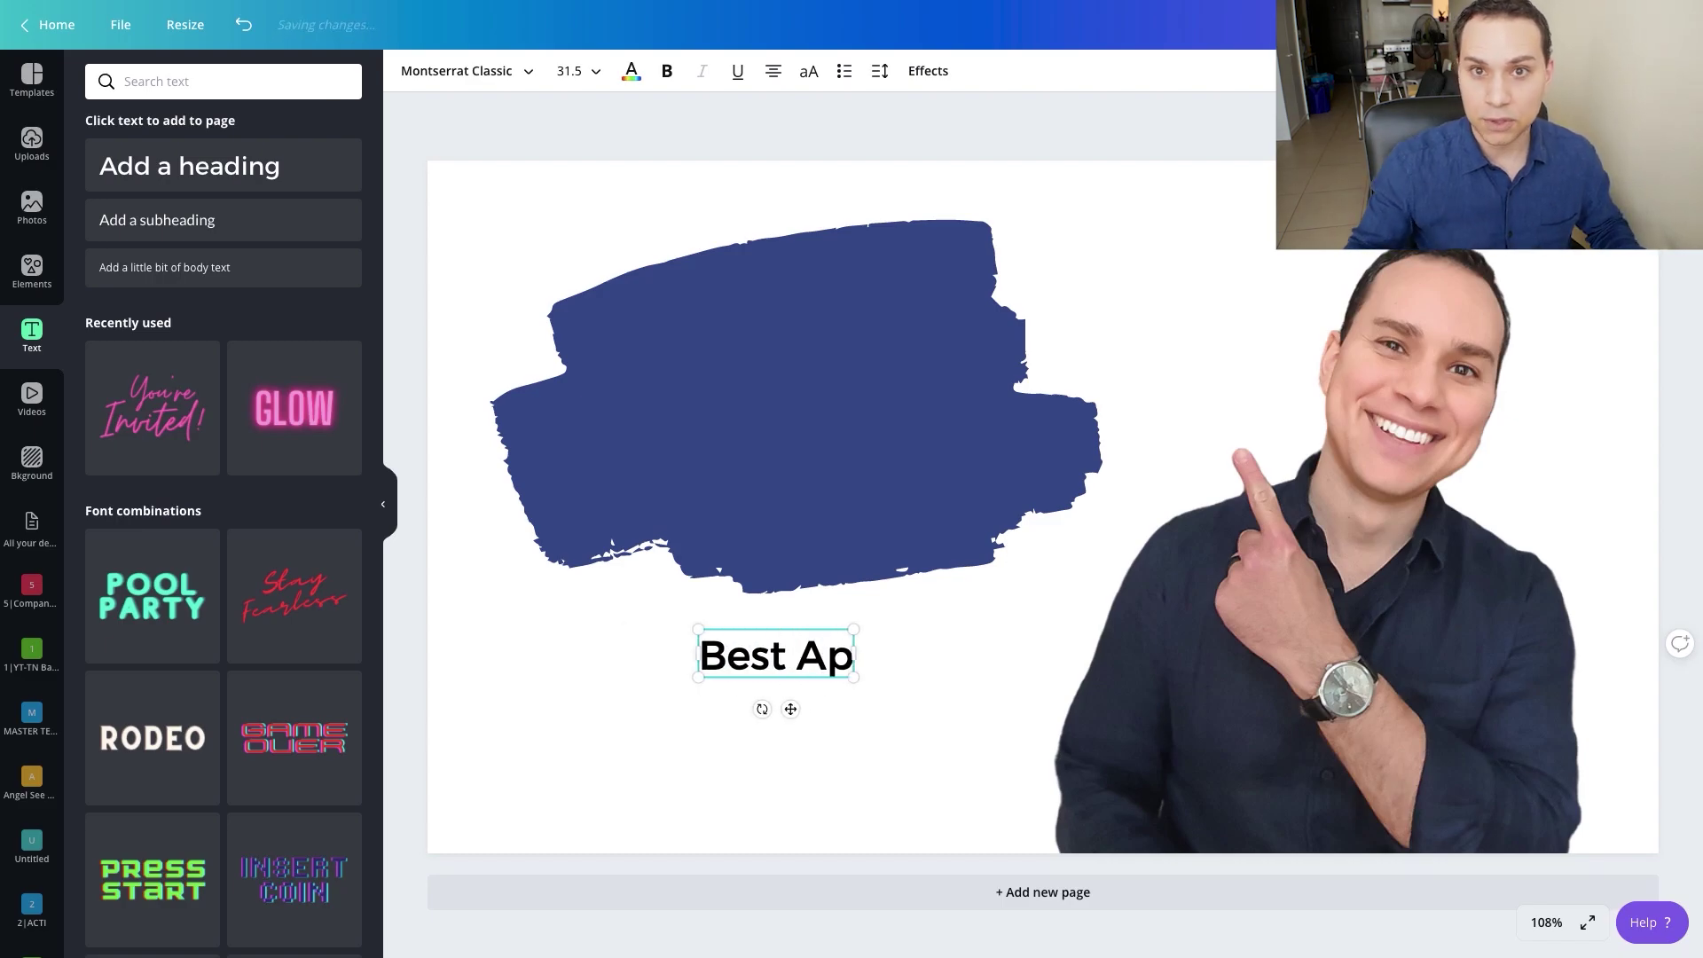
text(ps For)
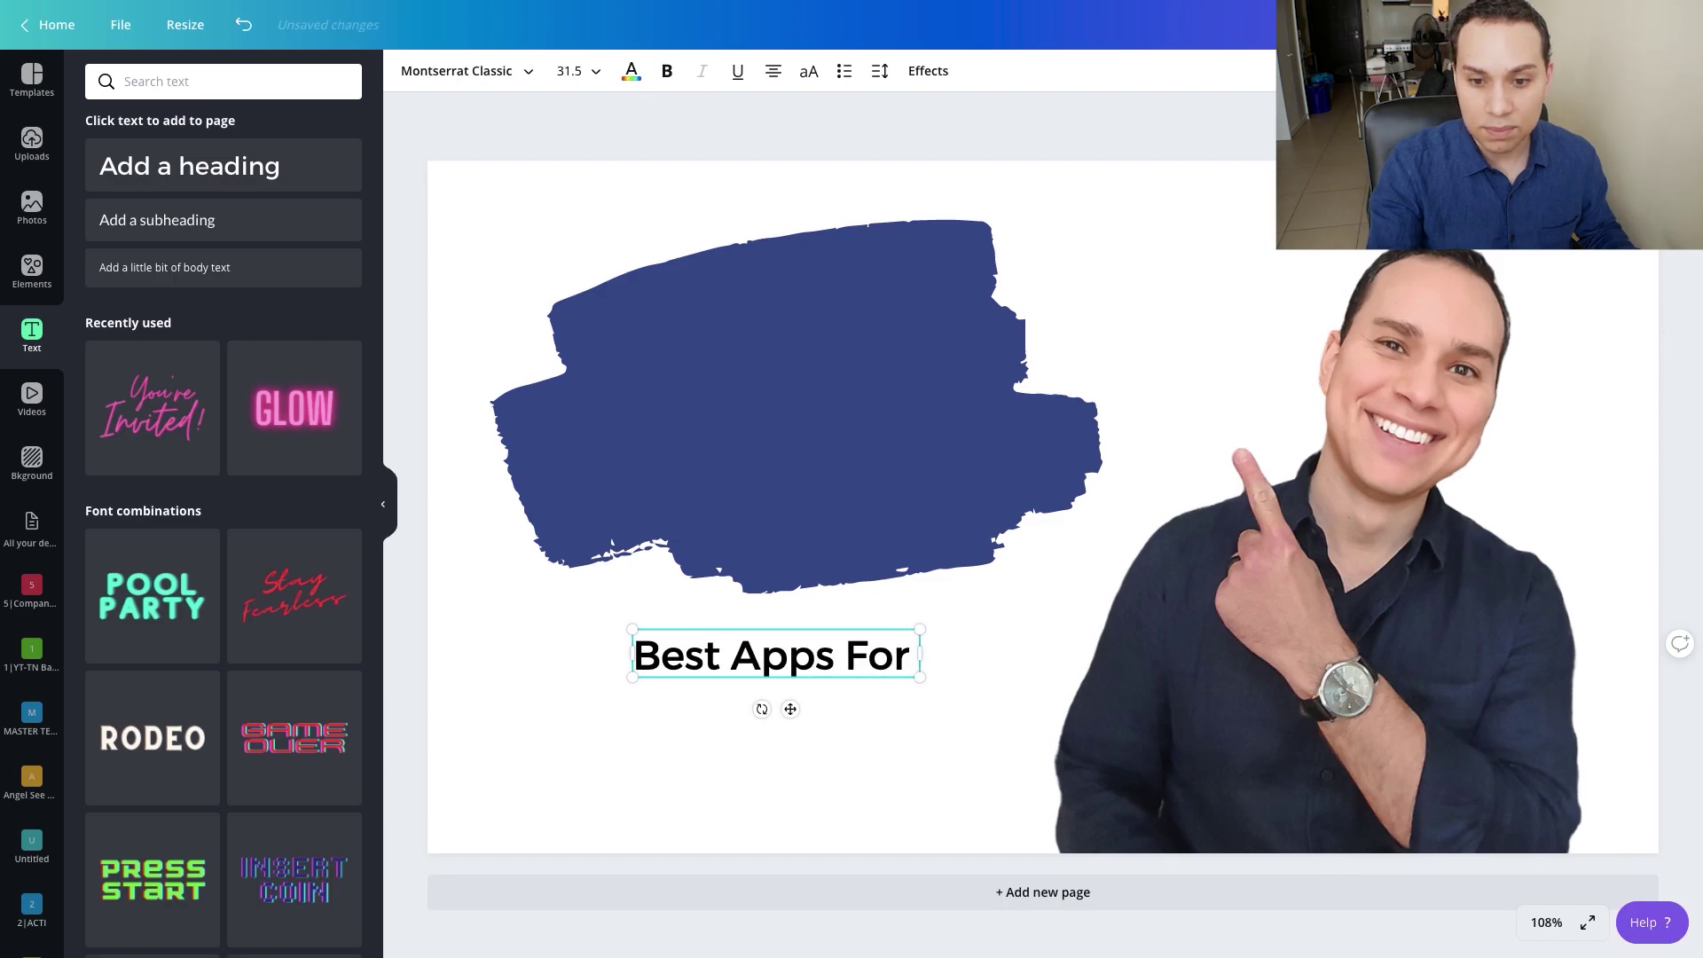
text( Creating You)
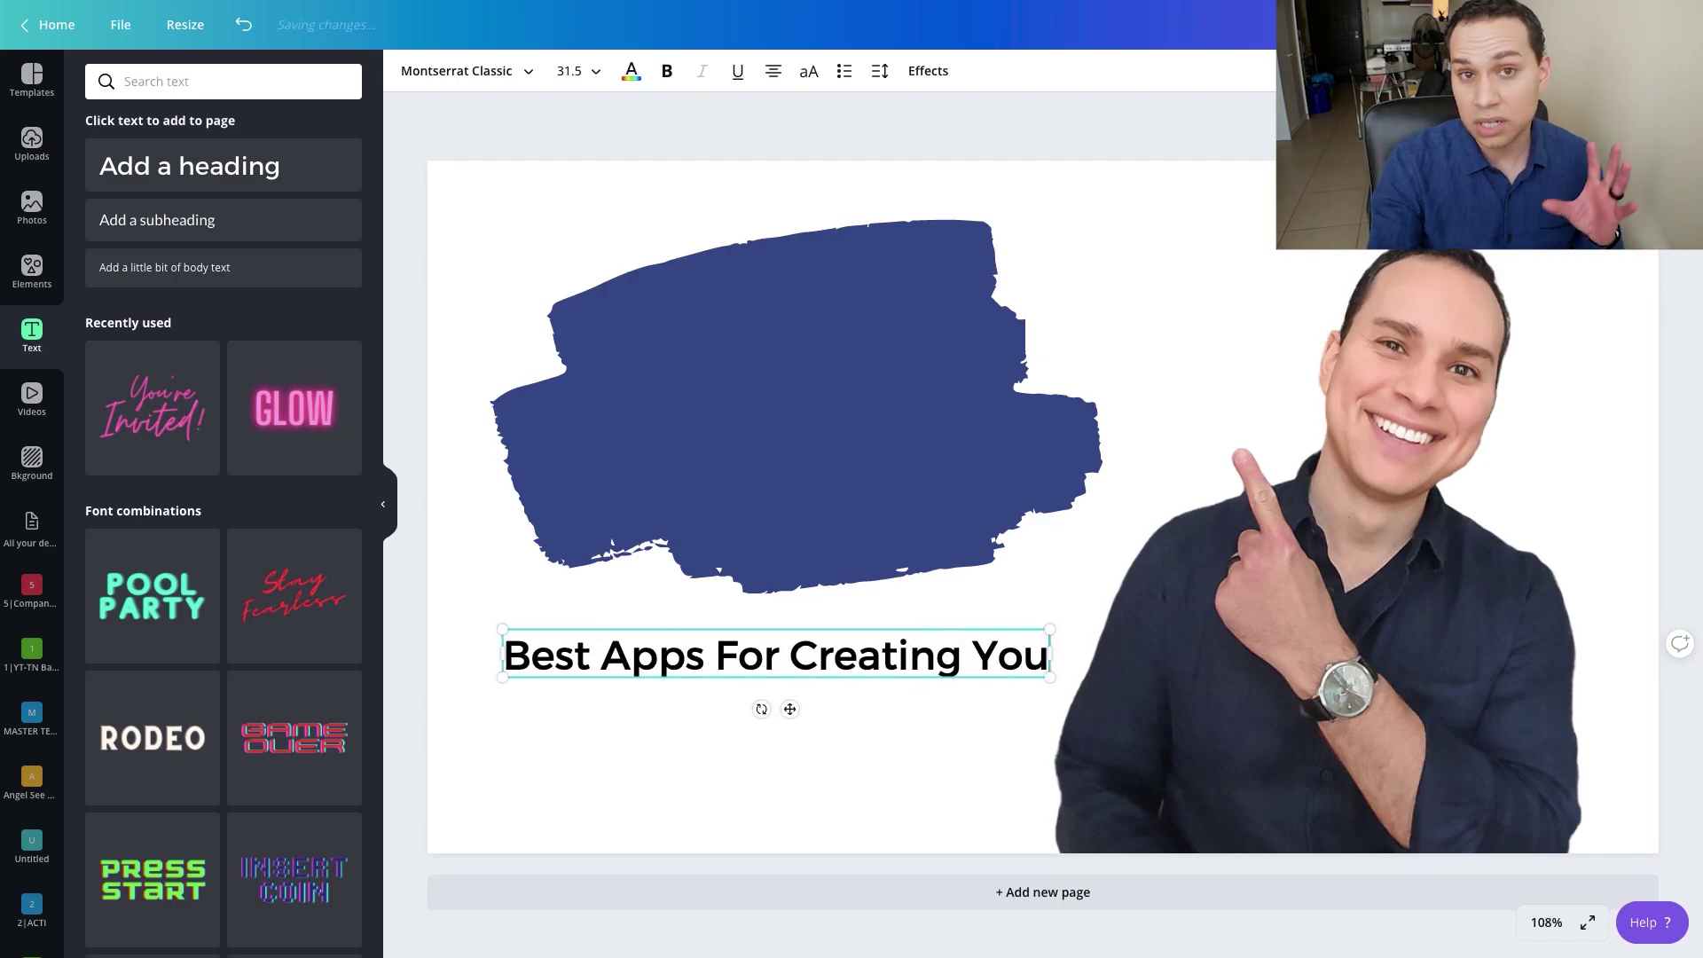
text(Tube Thumbnails)
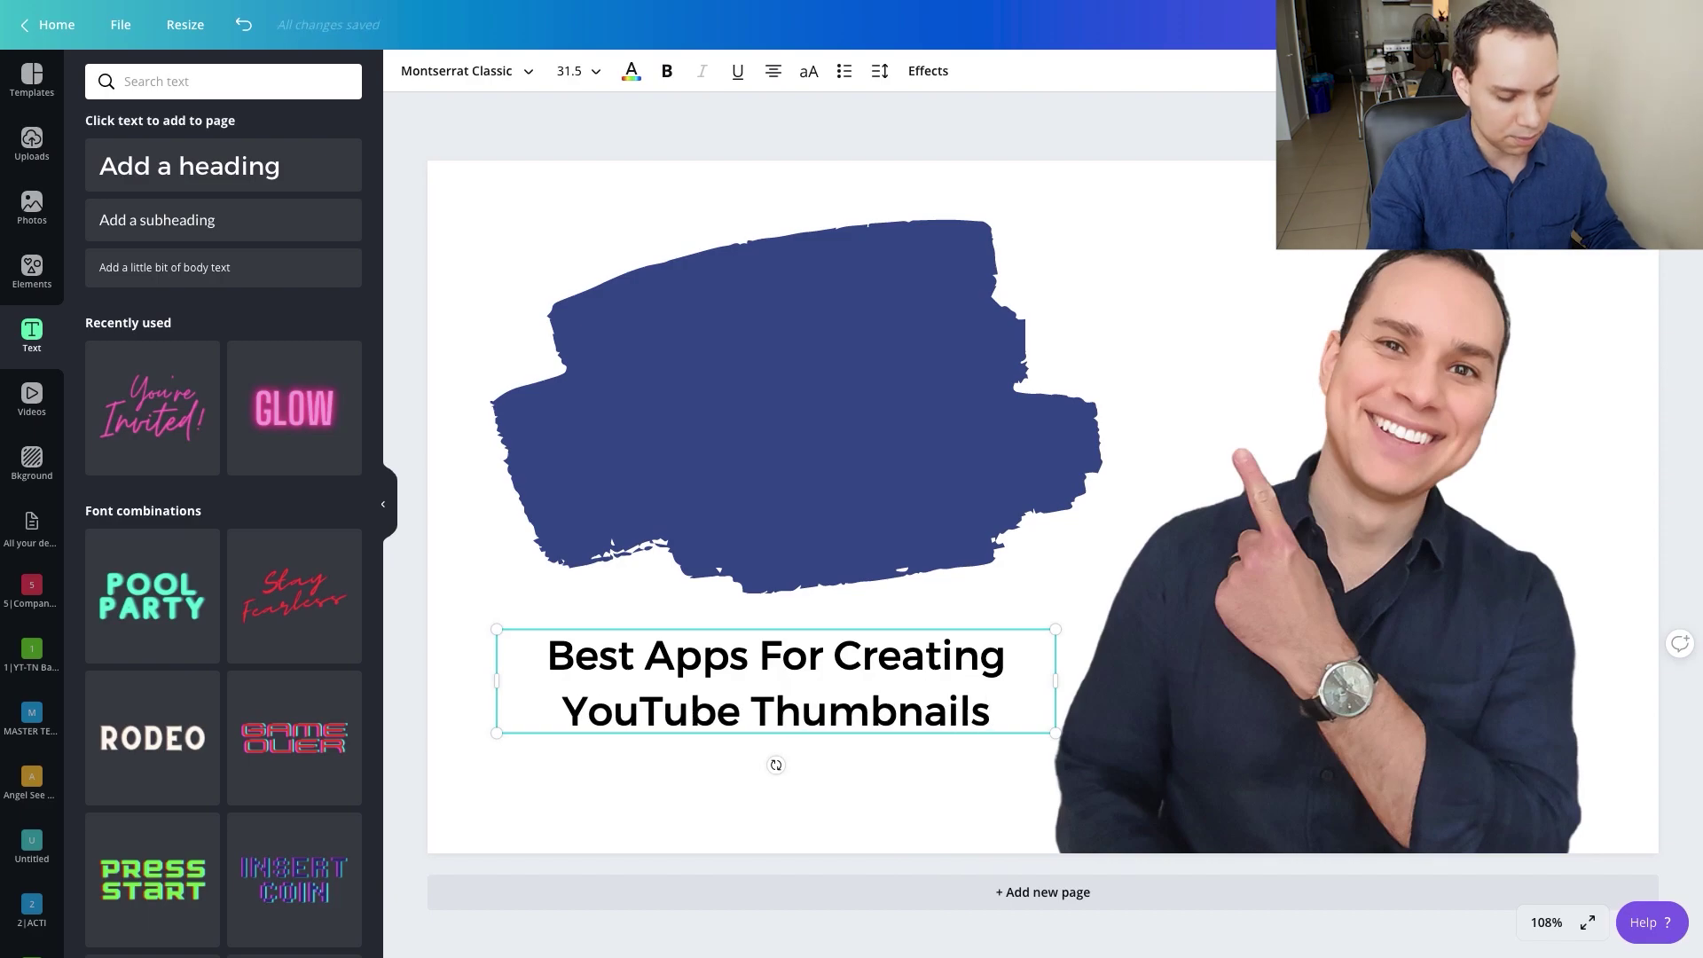
- Move 'YouTube Thumbnails' into a second heading box and select both heading boxes
key(ctrl+z)
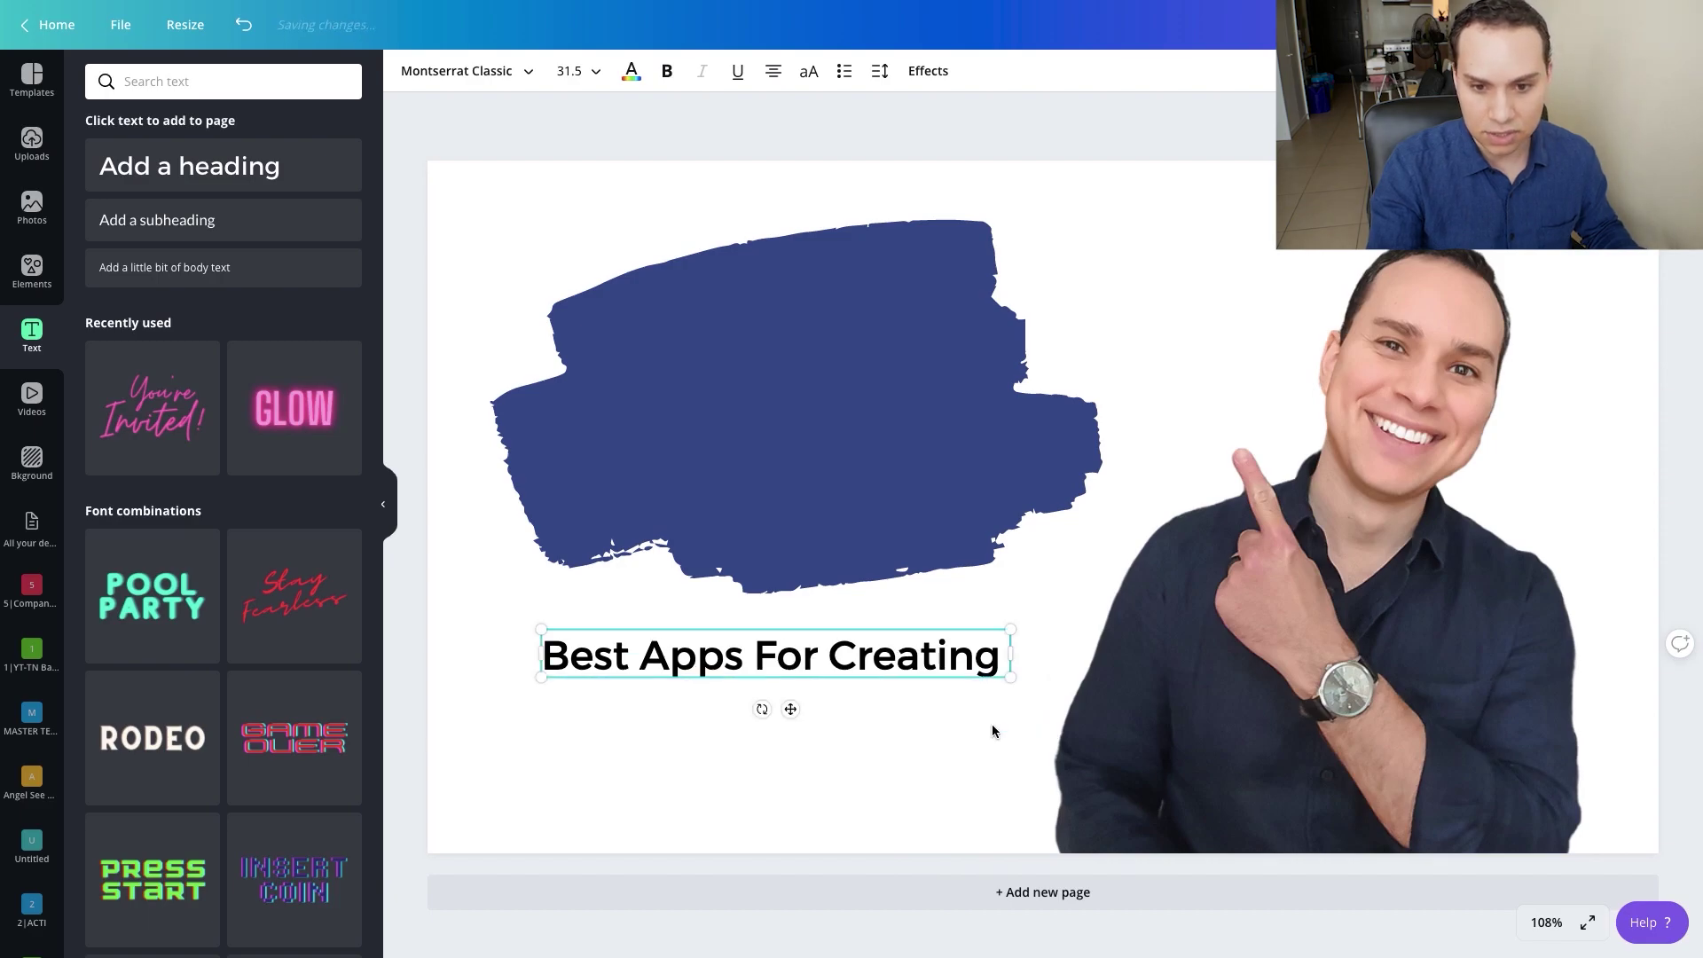
click(211, 173)
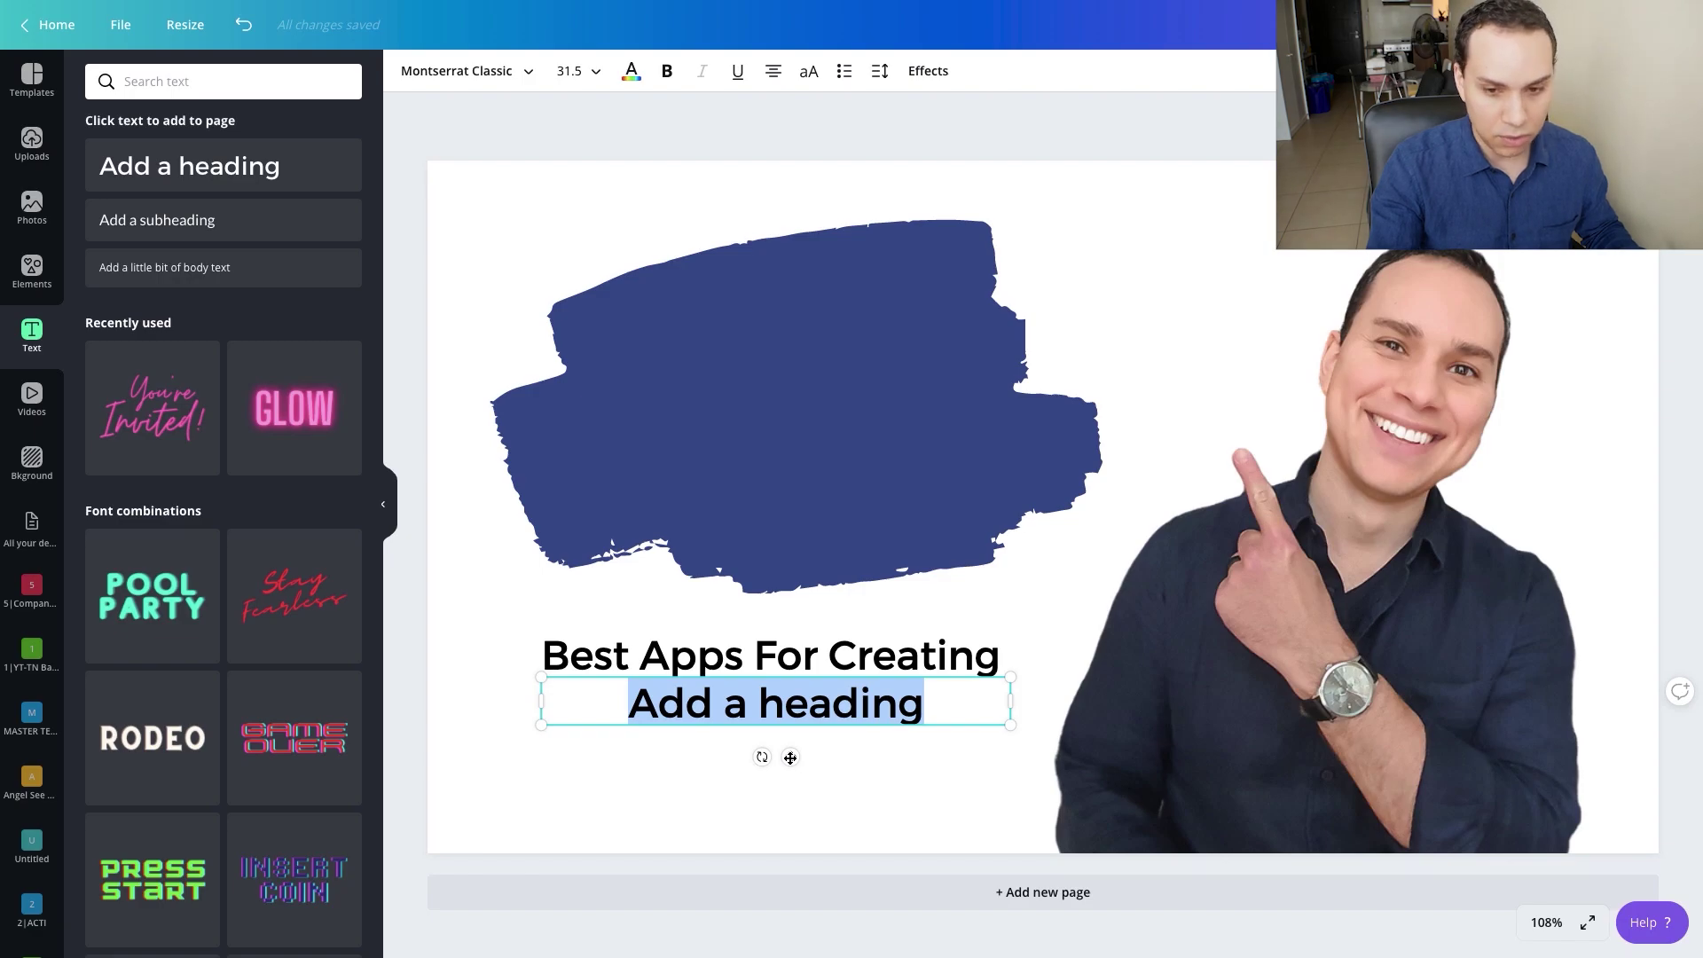
text(YouTube Thumbnails)
click(732, 659)
shift+click(714, 705)
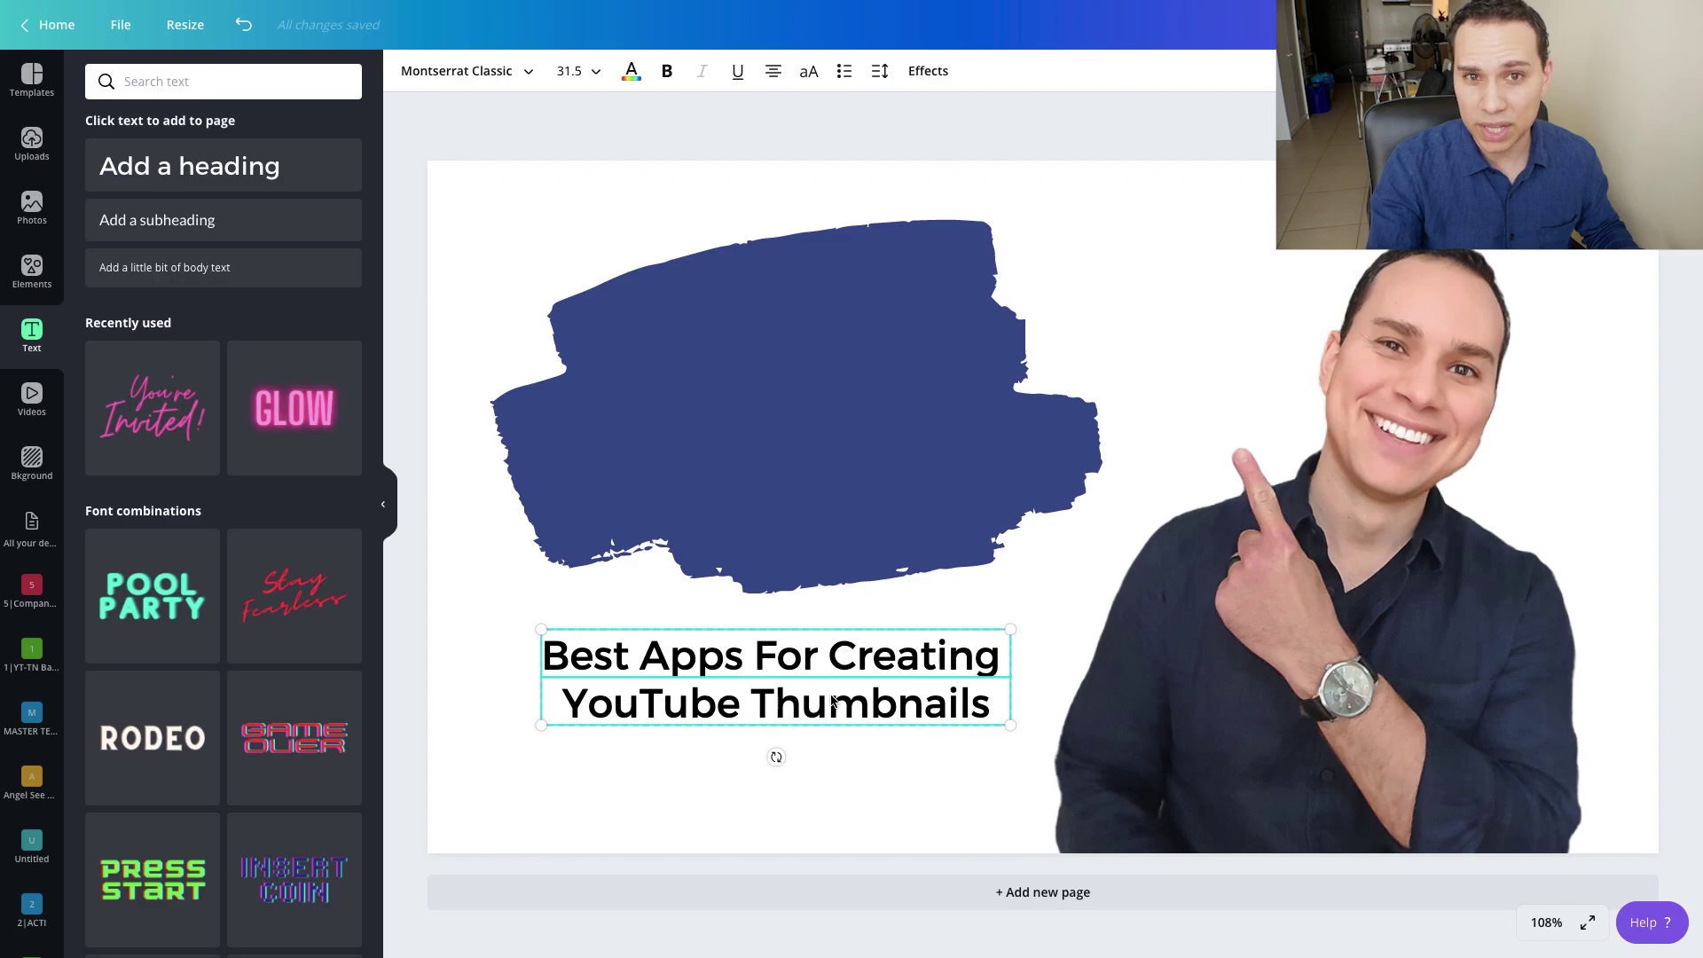
- Move the heading onto the brush stroke, make it white and enlarge it
mouse_move(785, 680)
mouse_down()
mouse_move(819, 459)
mouse_move(796, 390)
mouse_move(812, 424)
mouse_up()
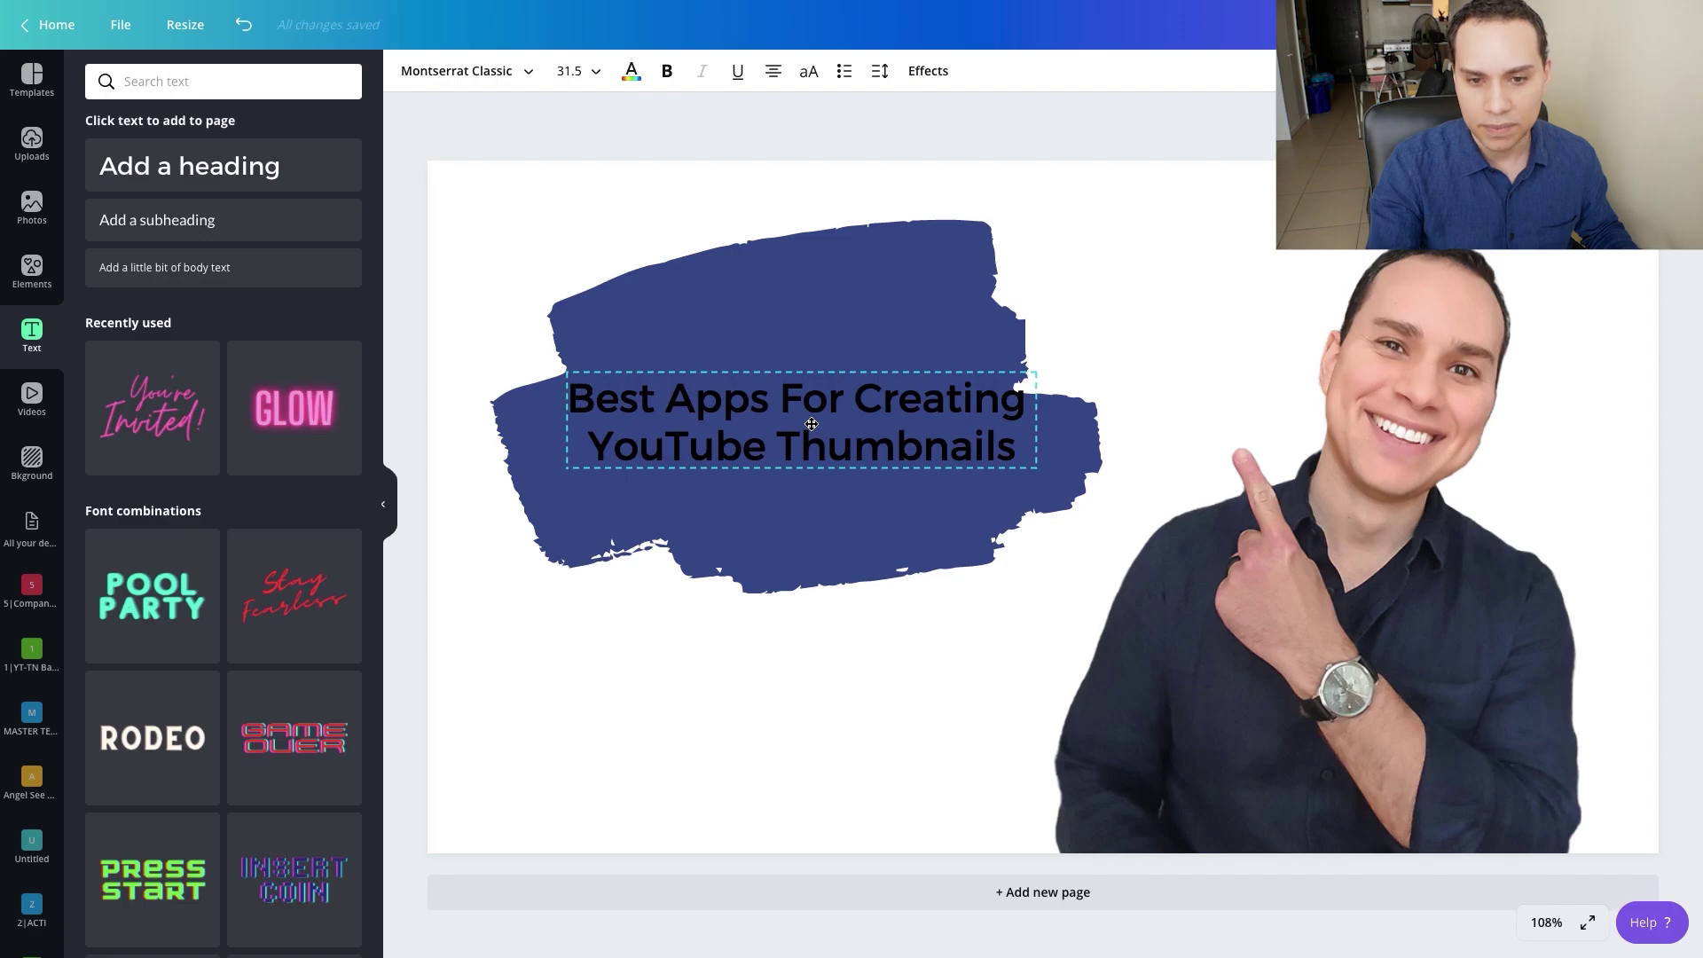
click(631, 70)
click(192, 251)
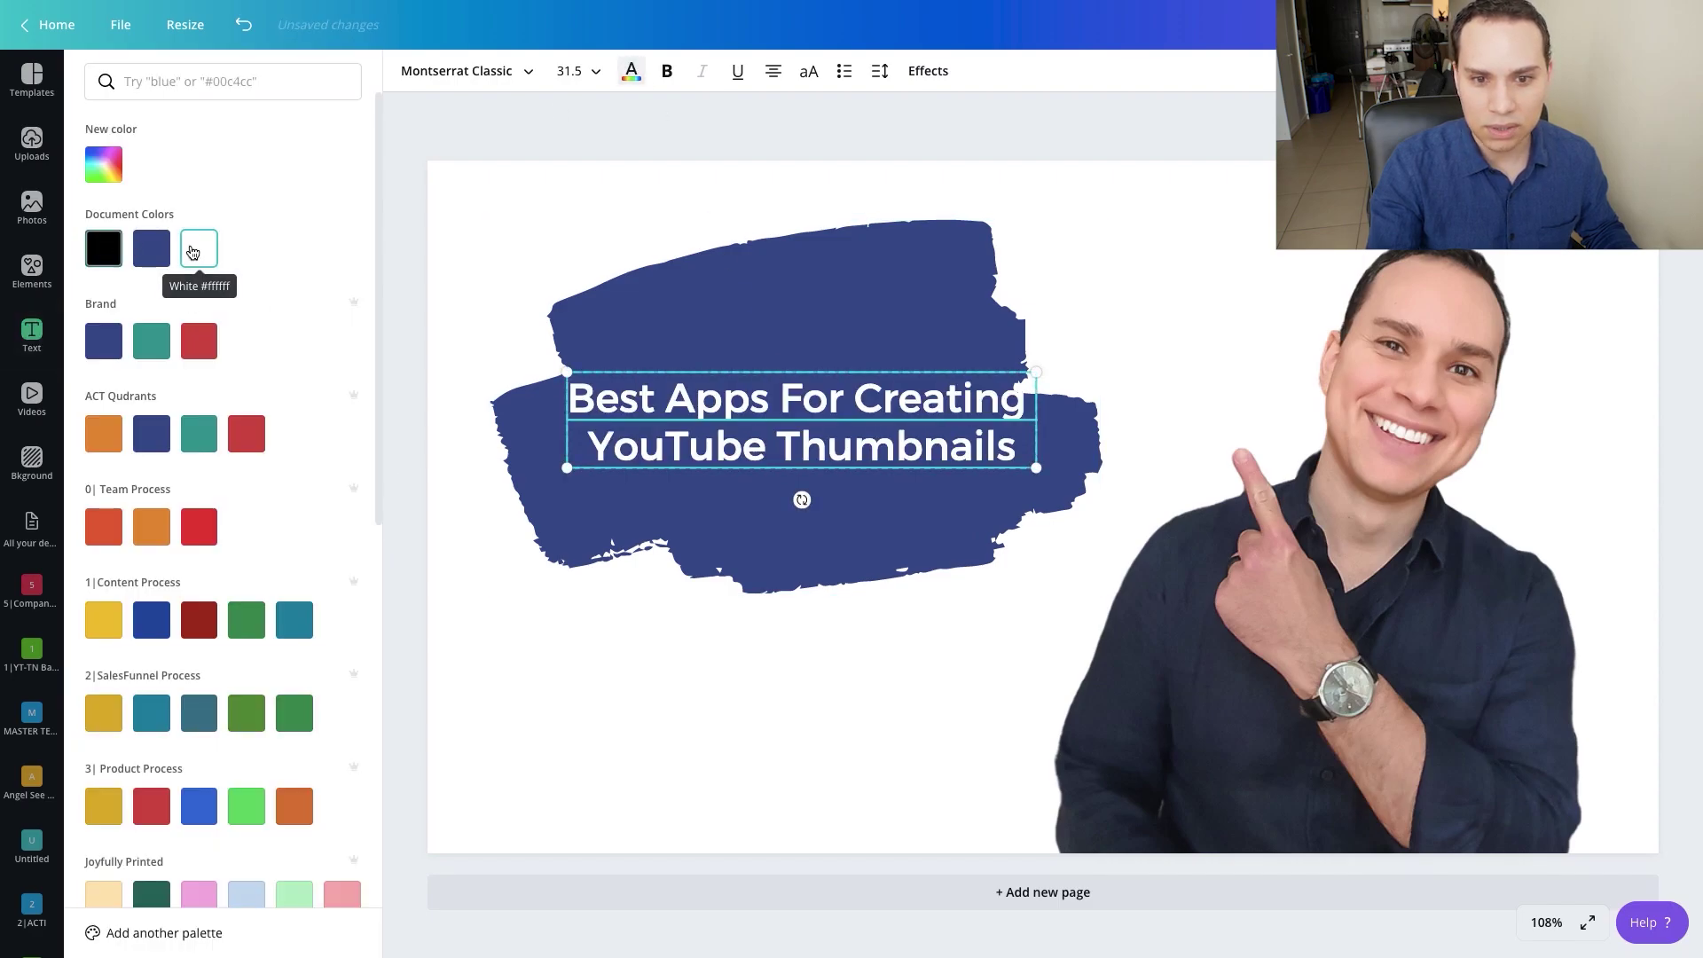
drag(1160, 560, 1332, 626)
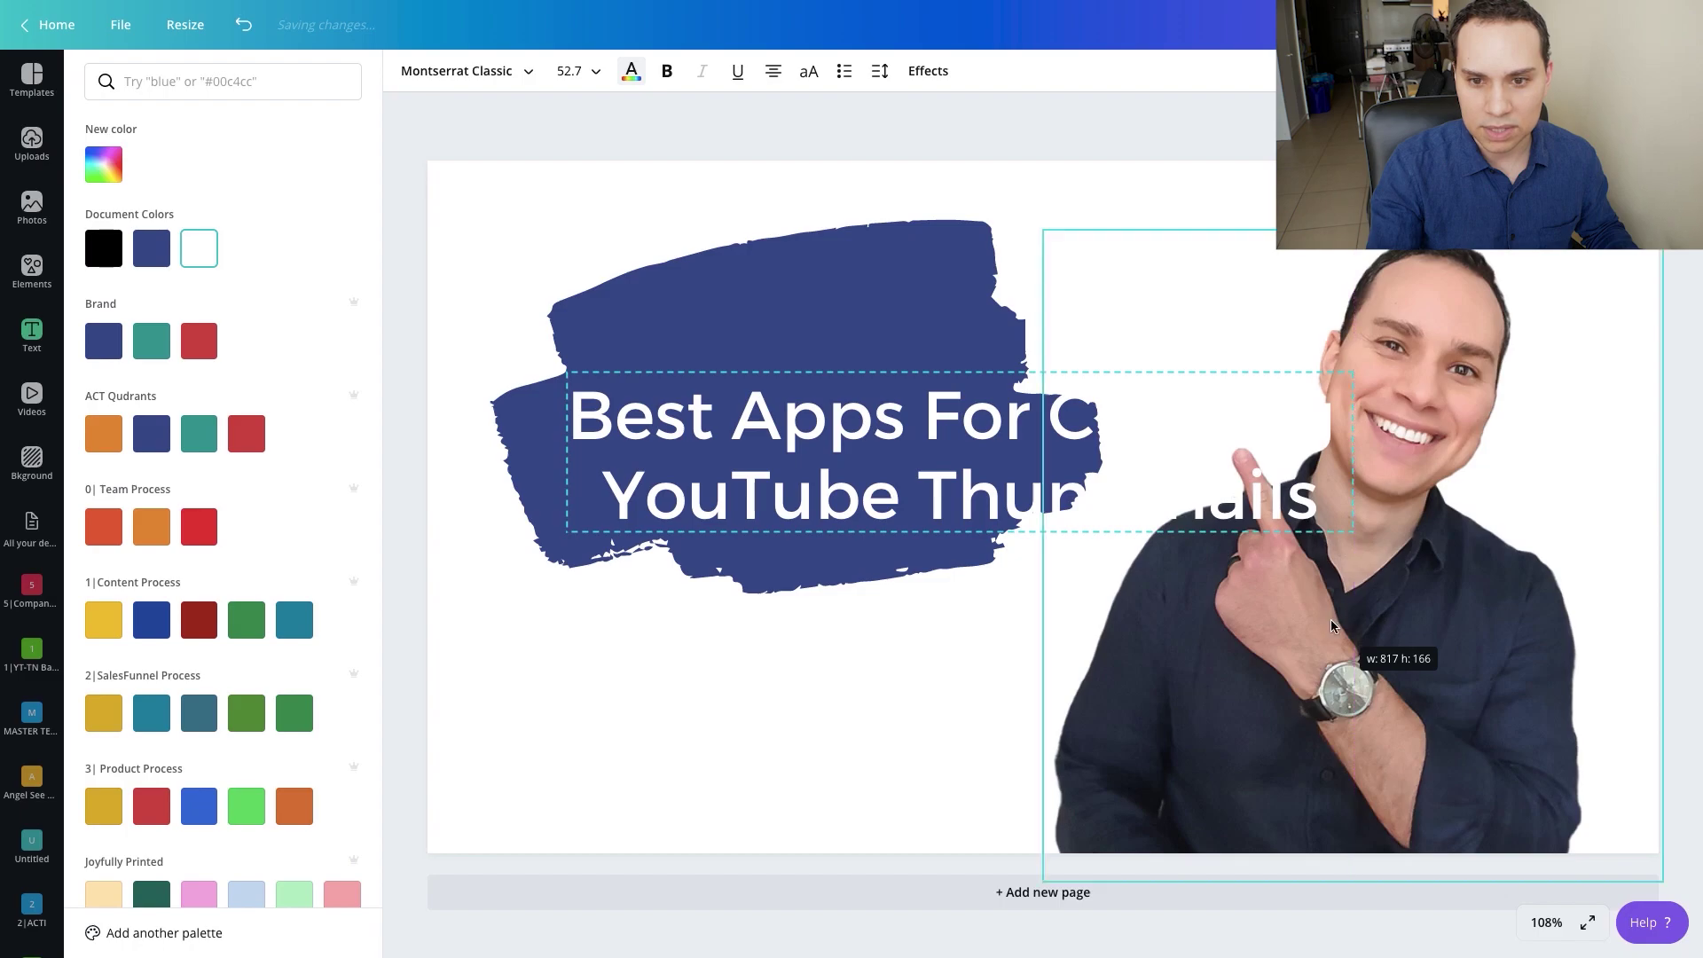
- Put 'Creating' on its own line and move the first heading lines up over the brush
key(Escape)
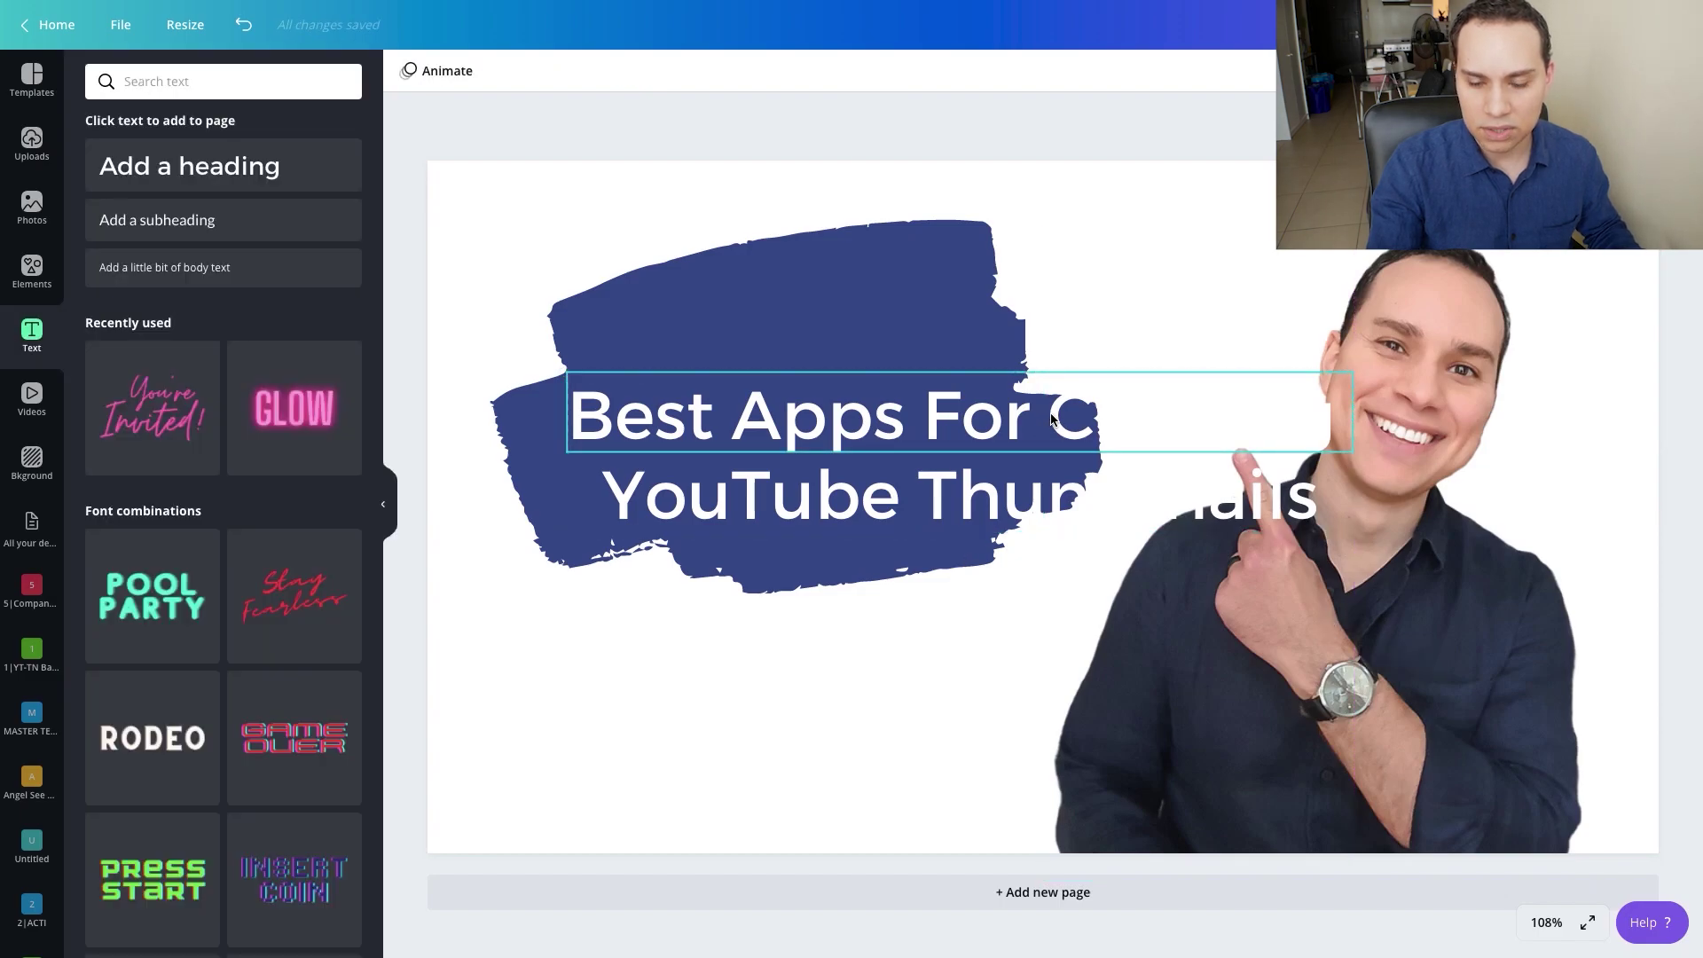
click(1042, 420)
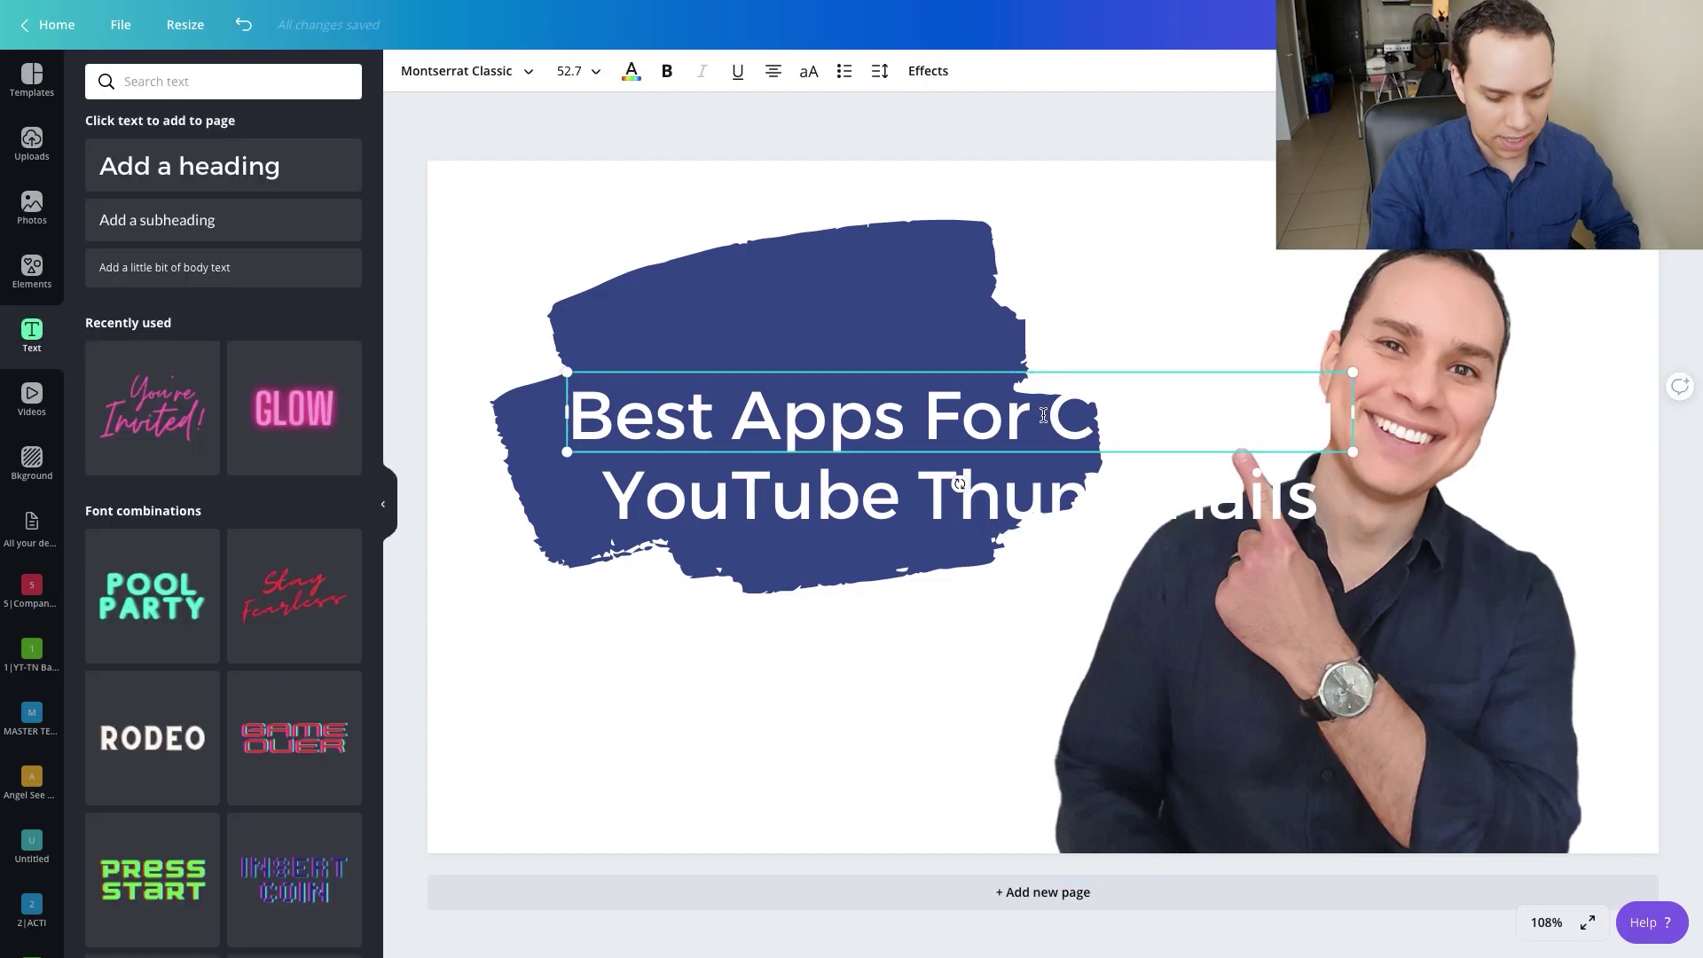
key(Return)
mouse_move(920, 373)
mouse_down()
mouse_move(754, 261)
mouse_move(761, 274)
mouse_up()
- Enlarge the navy brush stroke, tilt it about -6° and shift it up-left behind the heading
click(541, 490)
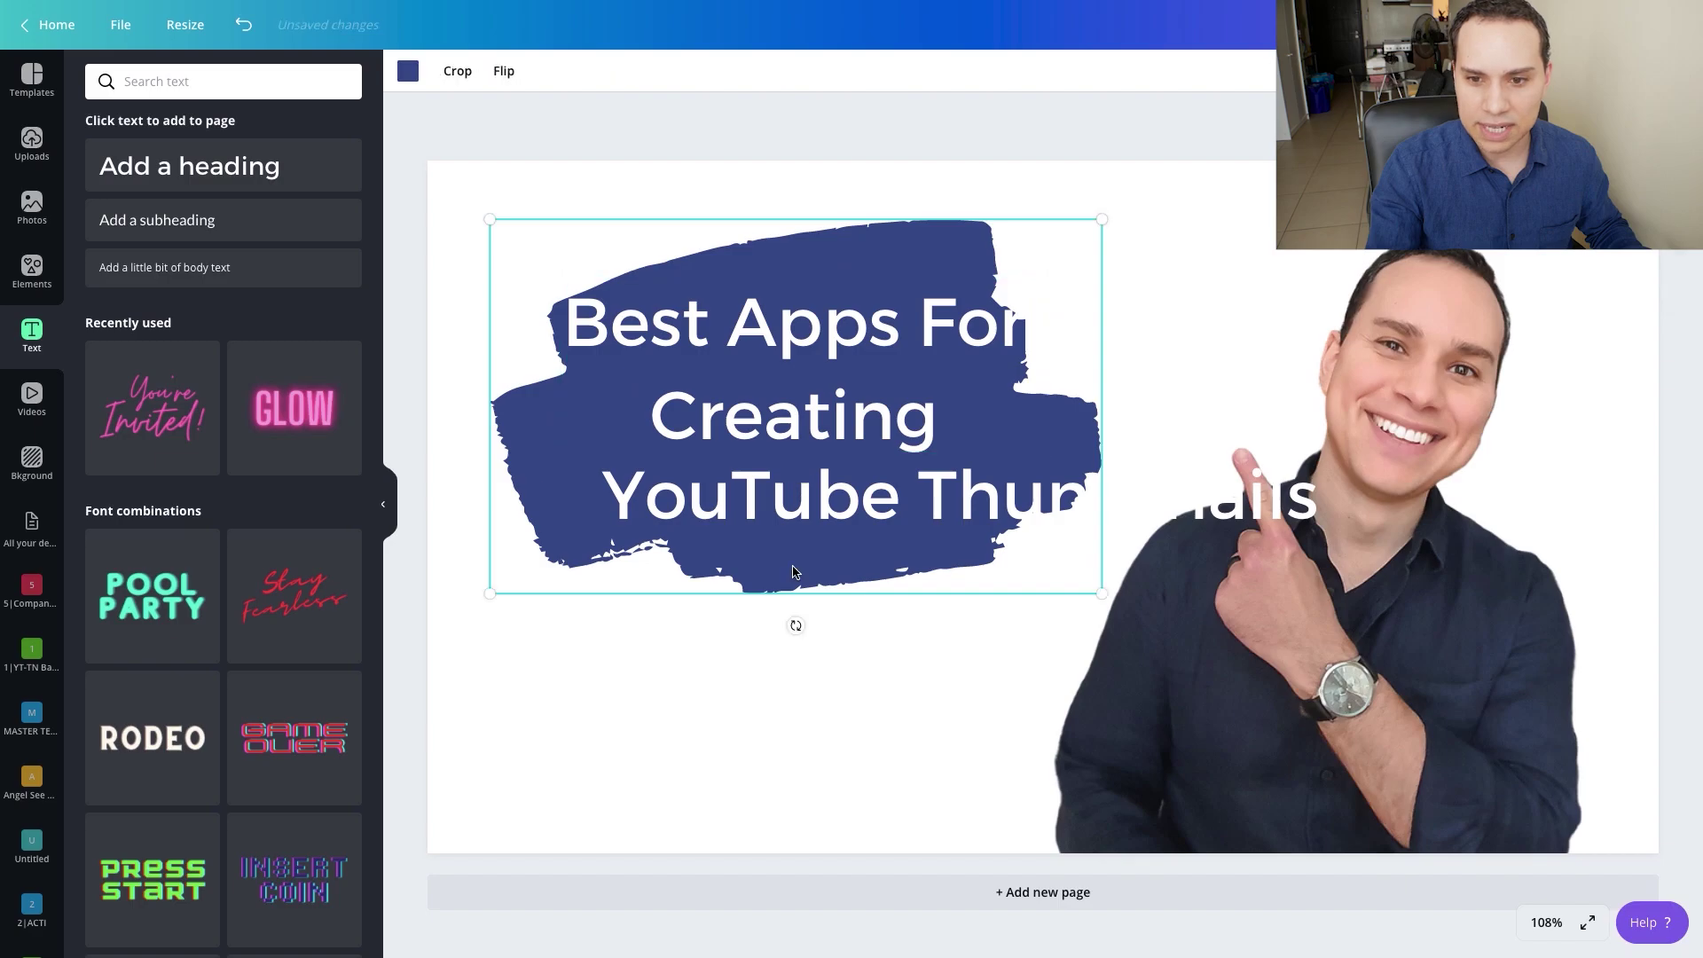
mouse_move(1103, 594)
mouse_down()
mouse_move(1313, 697)
mouse_move(1299, 714)
mouse_up()
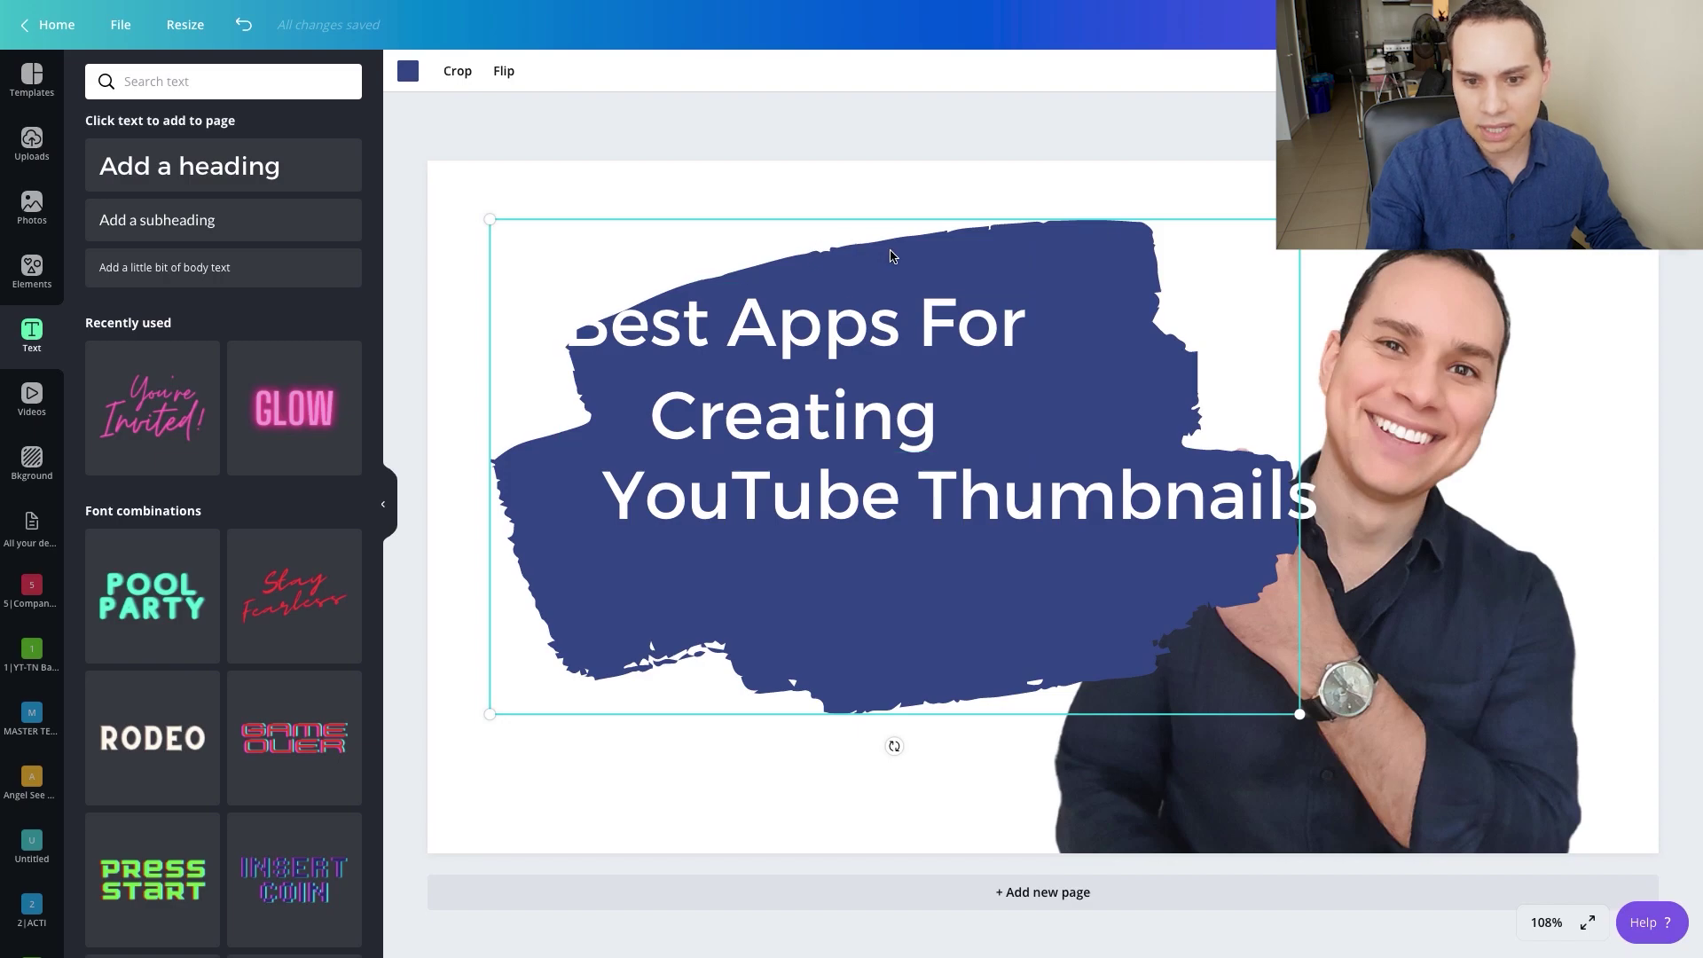
drag(893, 746, 920, 741)
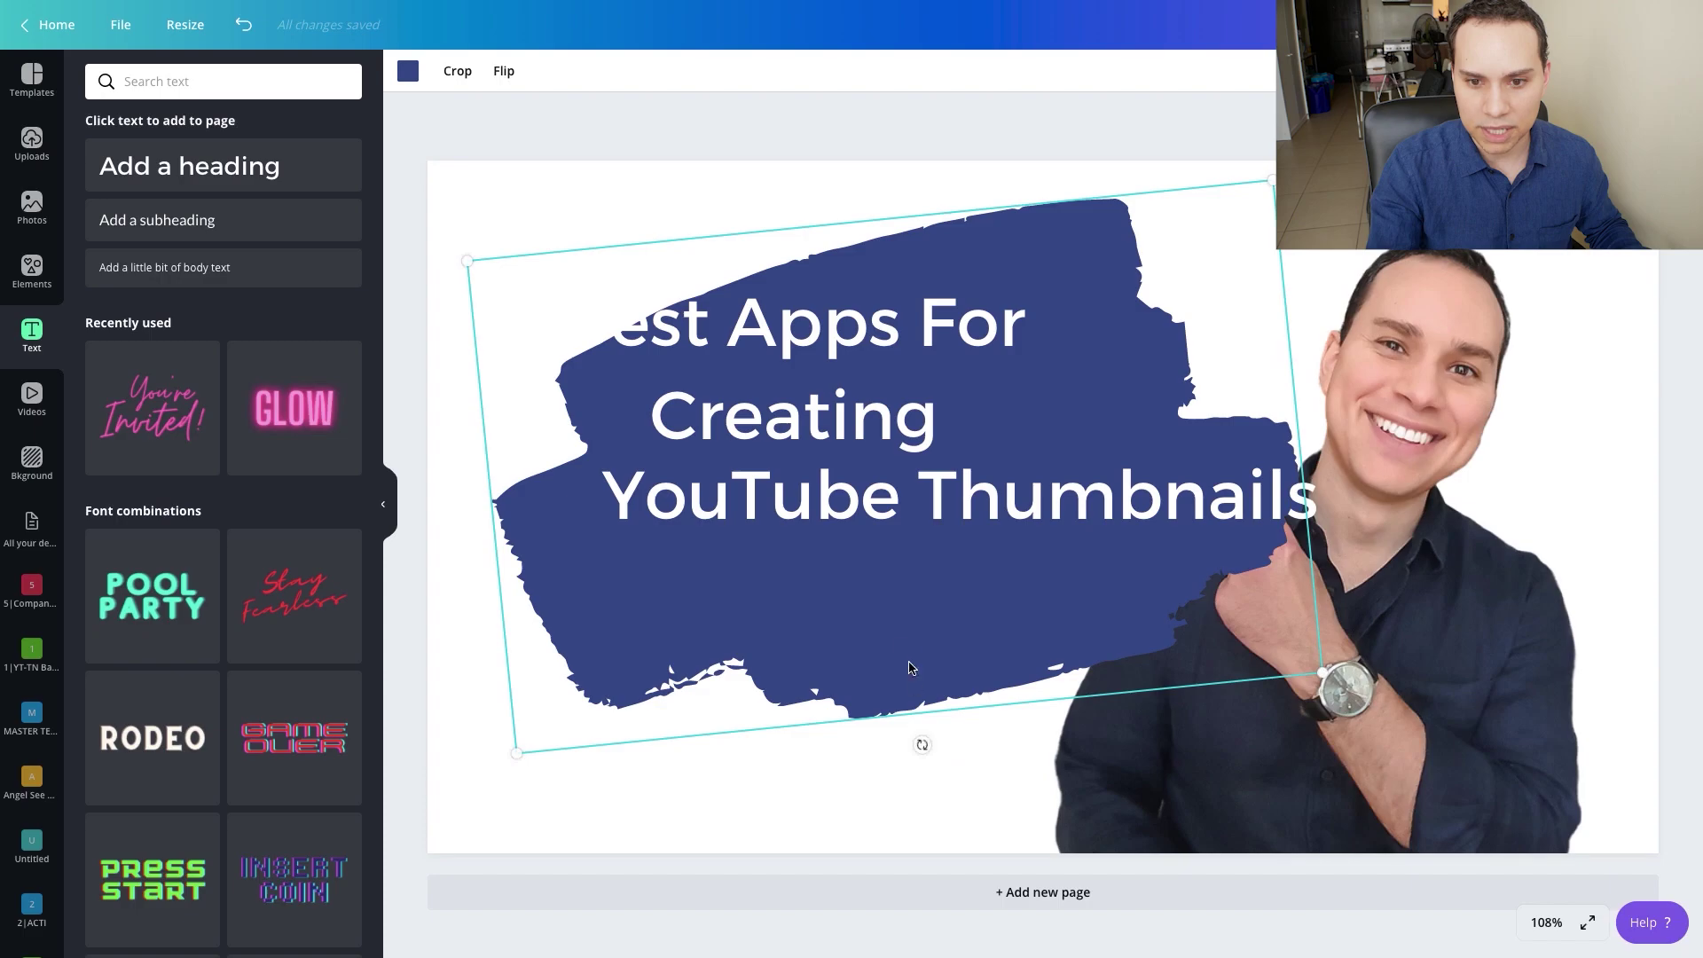
drag(908, 606, 836, 564)
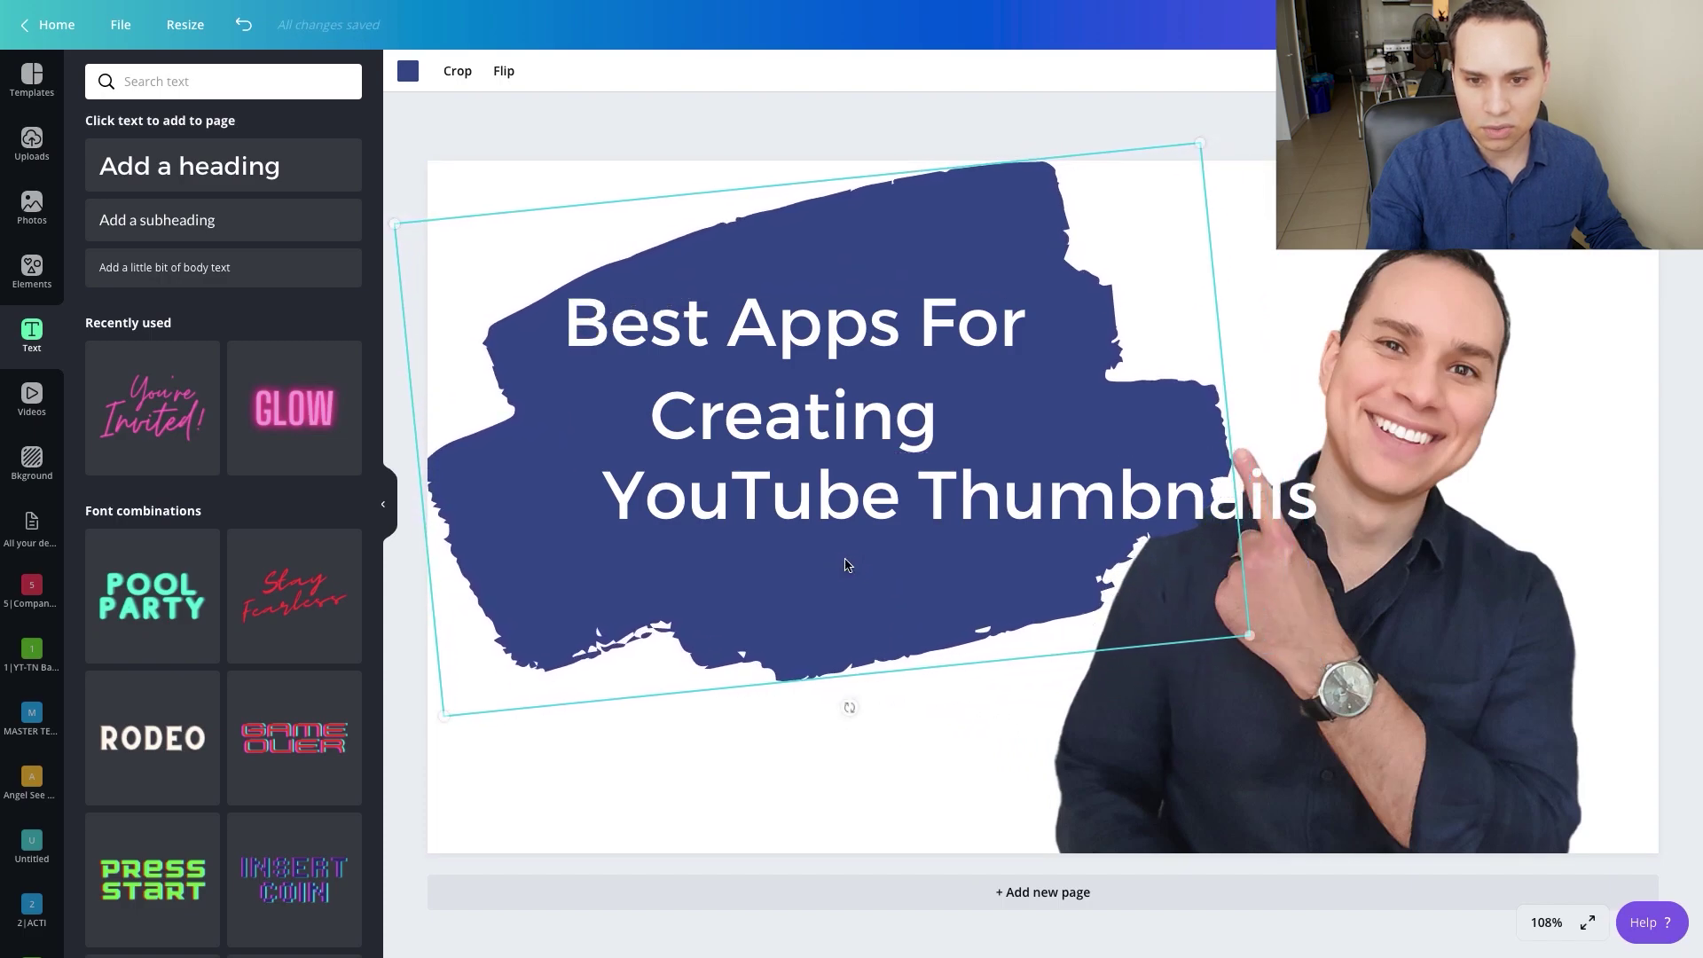
- Rearrange the heading so 'Creating YouTube' shares a line with 'Thumbnails' below
click(940, 500)
click(920, 497)
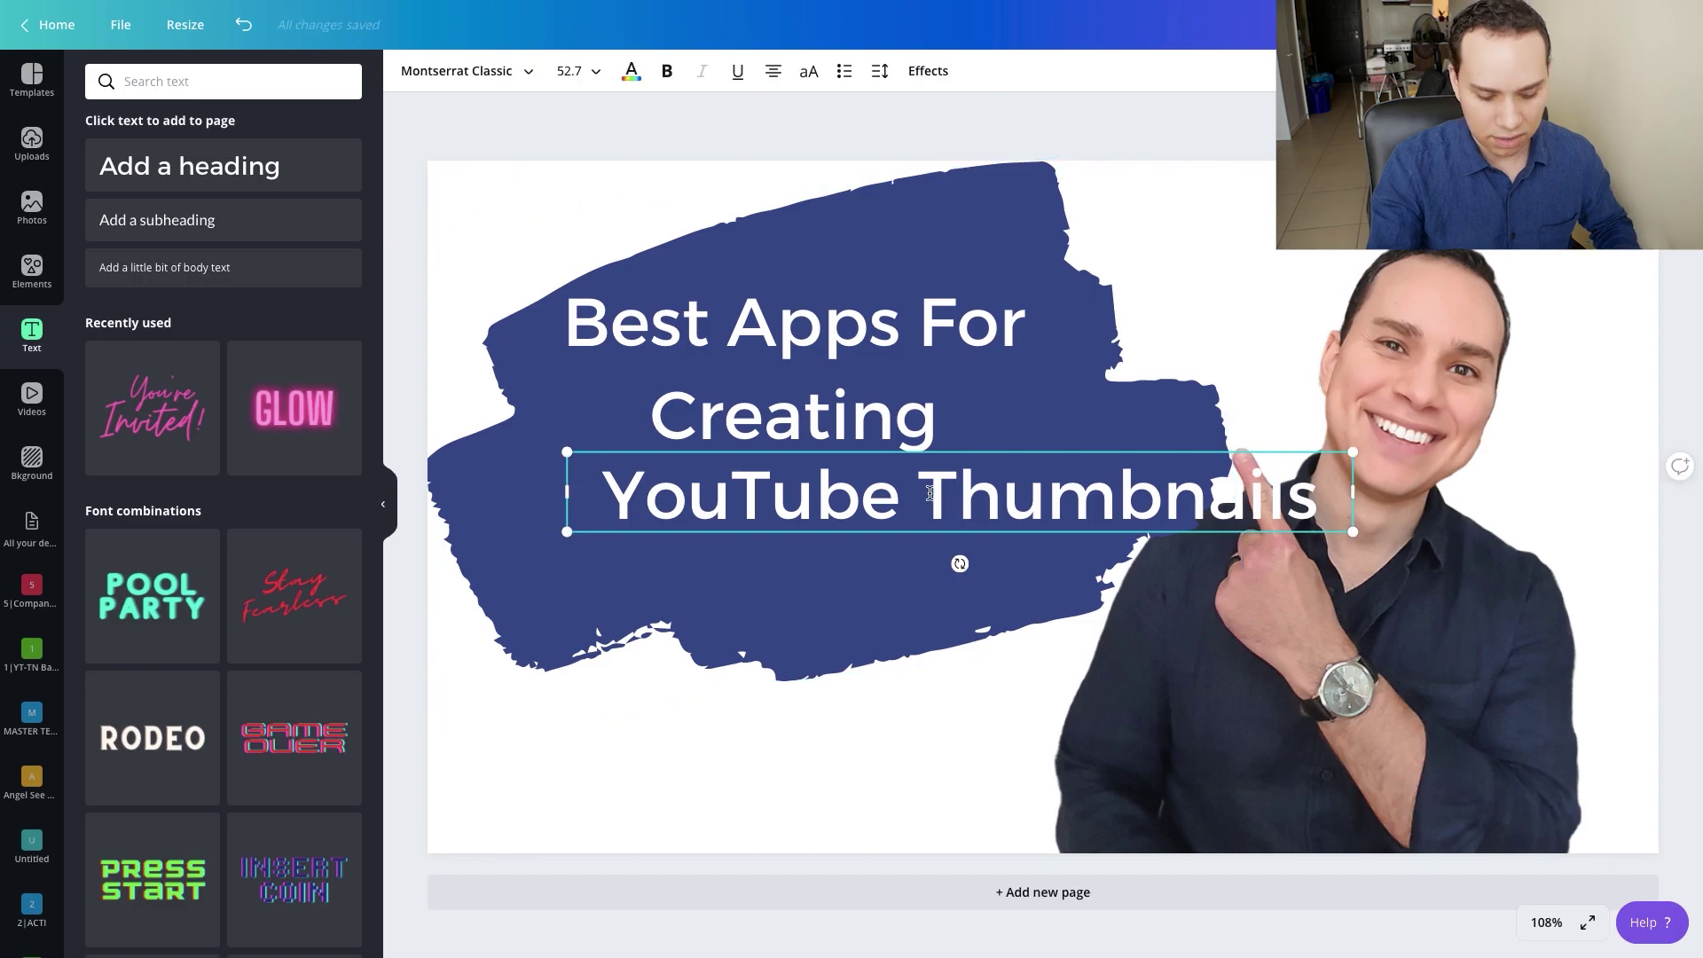
key(Return)
click(922, 438)
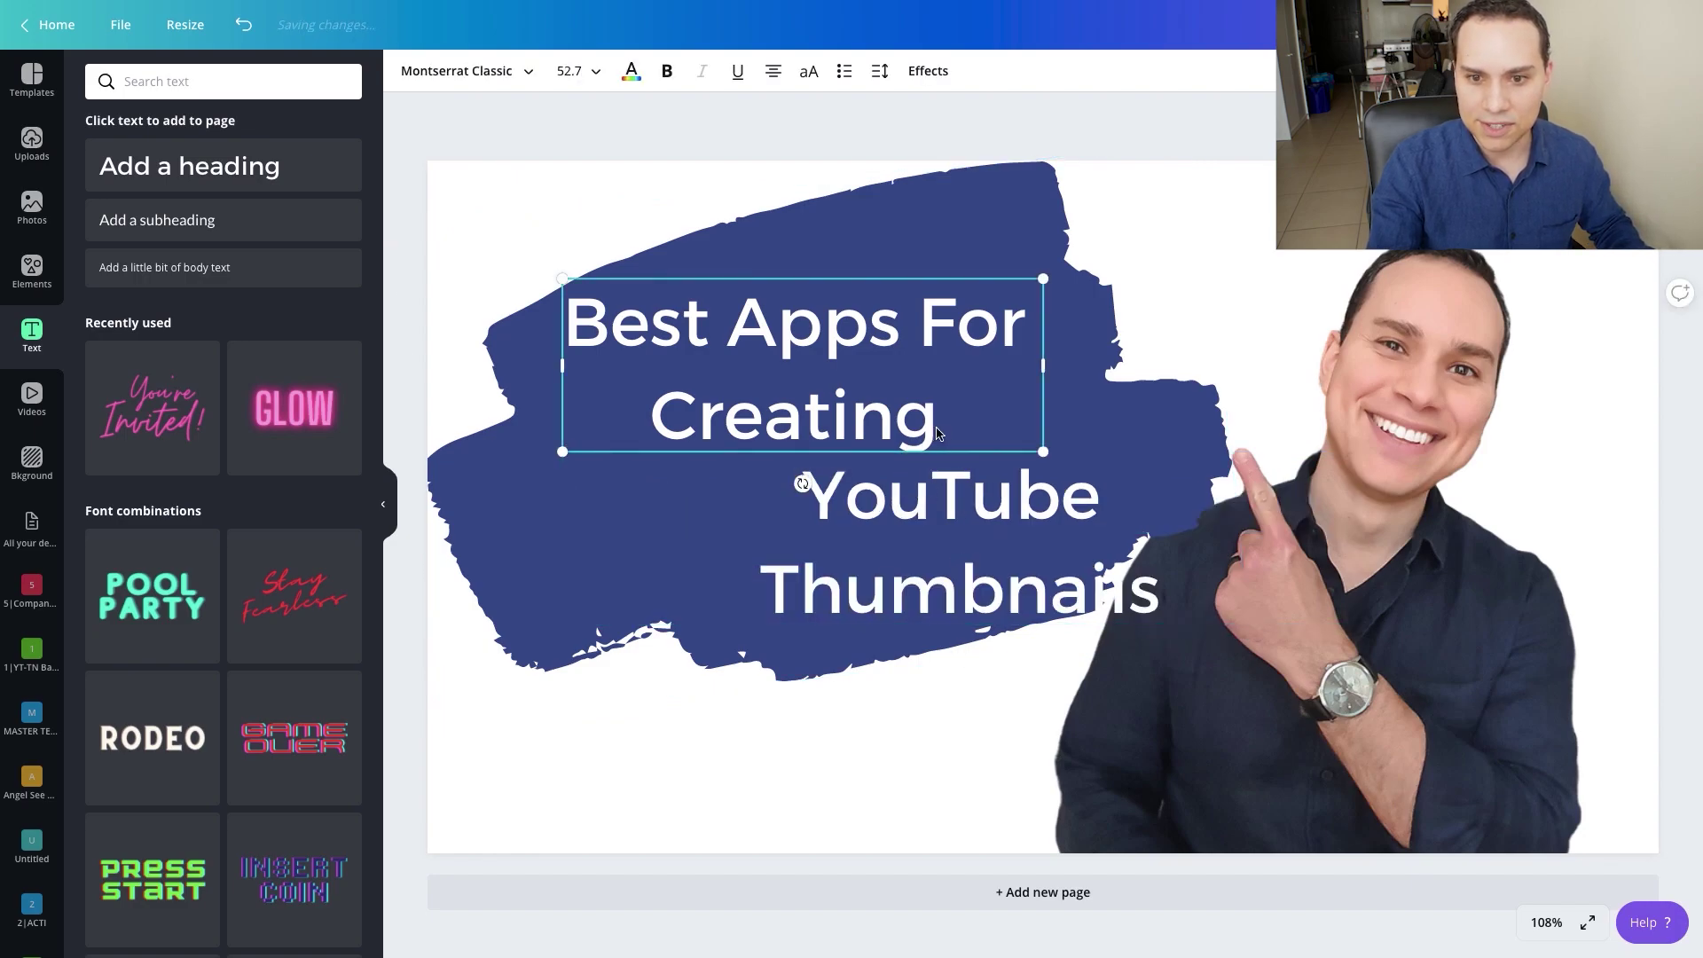
double_click(944, 432)
key(BackSpace)
text(YouTube)
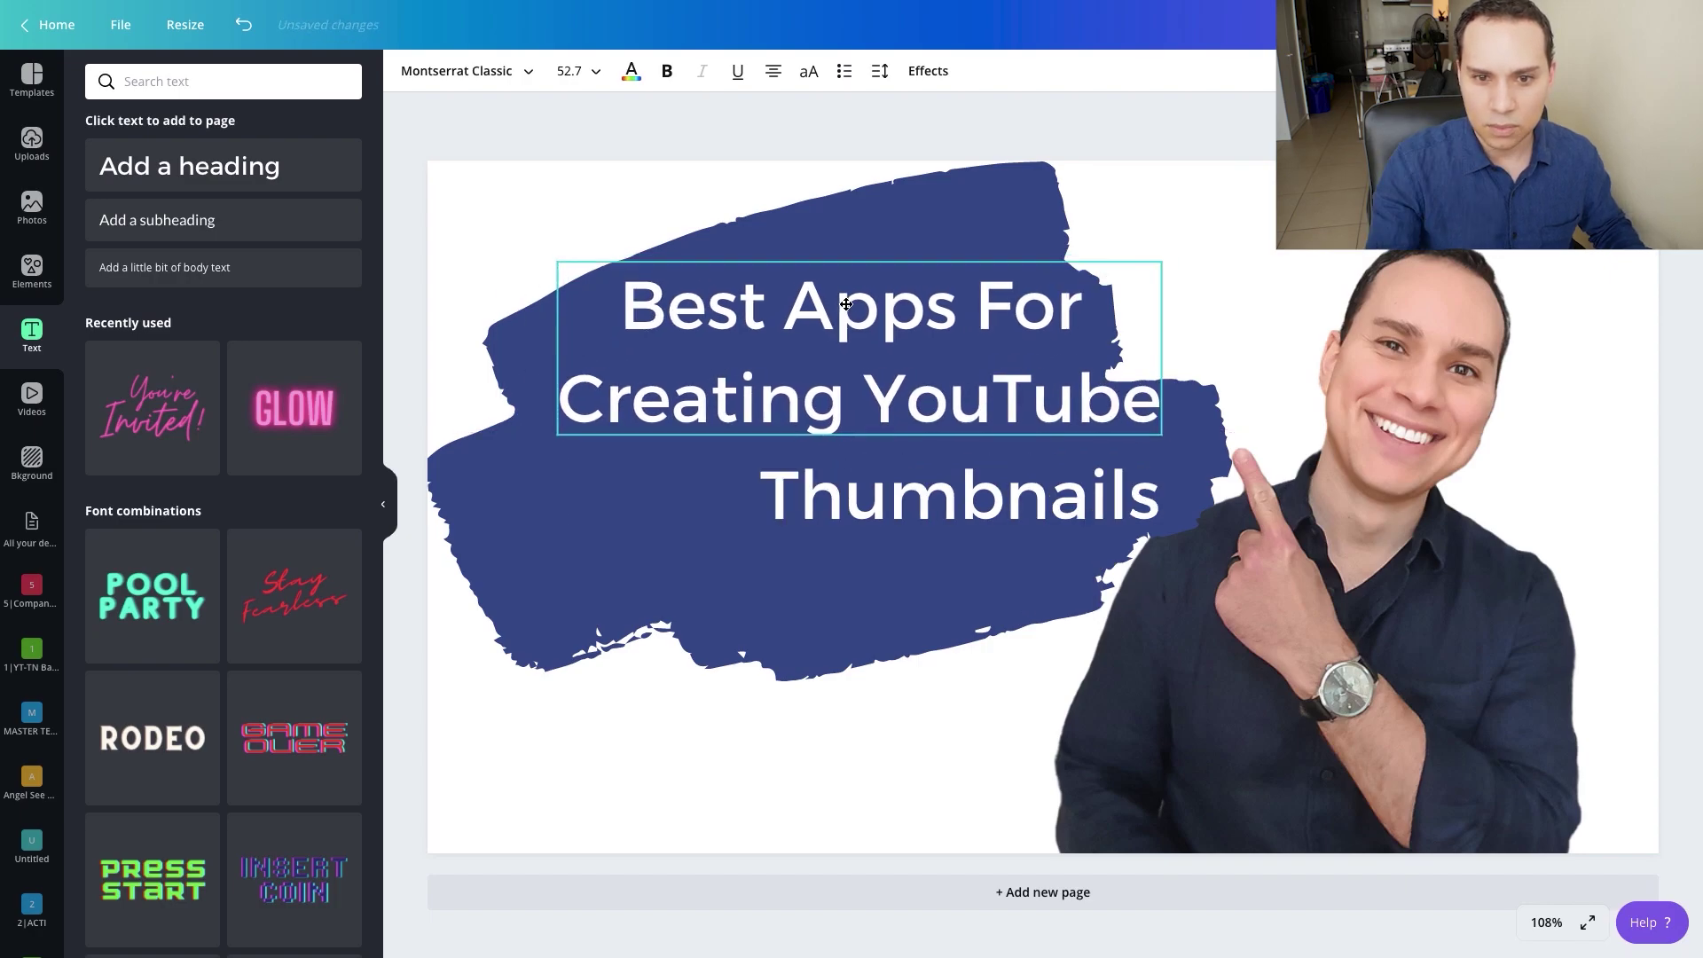
click(928, 489)
drag(928, 490, 808, 510)
- Set both heading boxes to size 72 and widen the heading for 'Creating YouTube'
shift+click(728, 373)
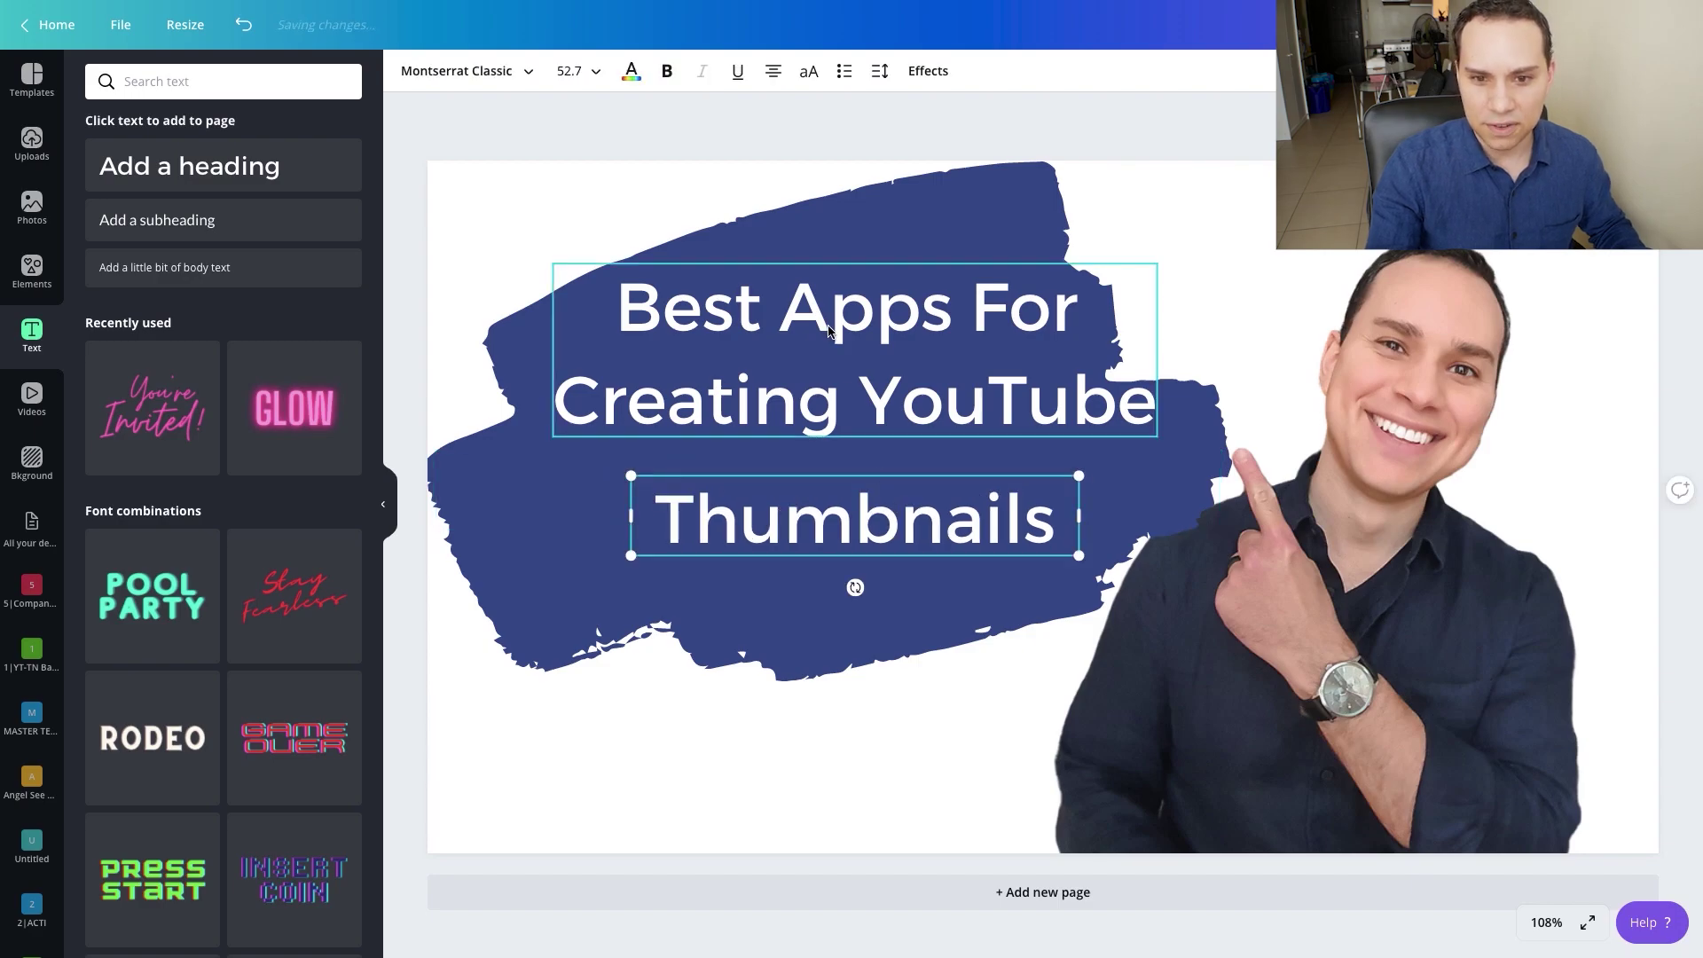
click(585, 72)
scroll(587, 525, down, 3)
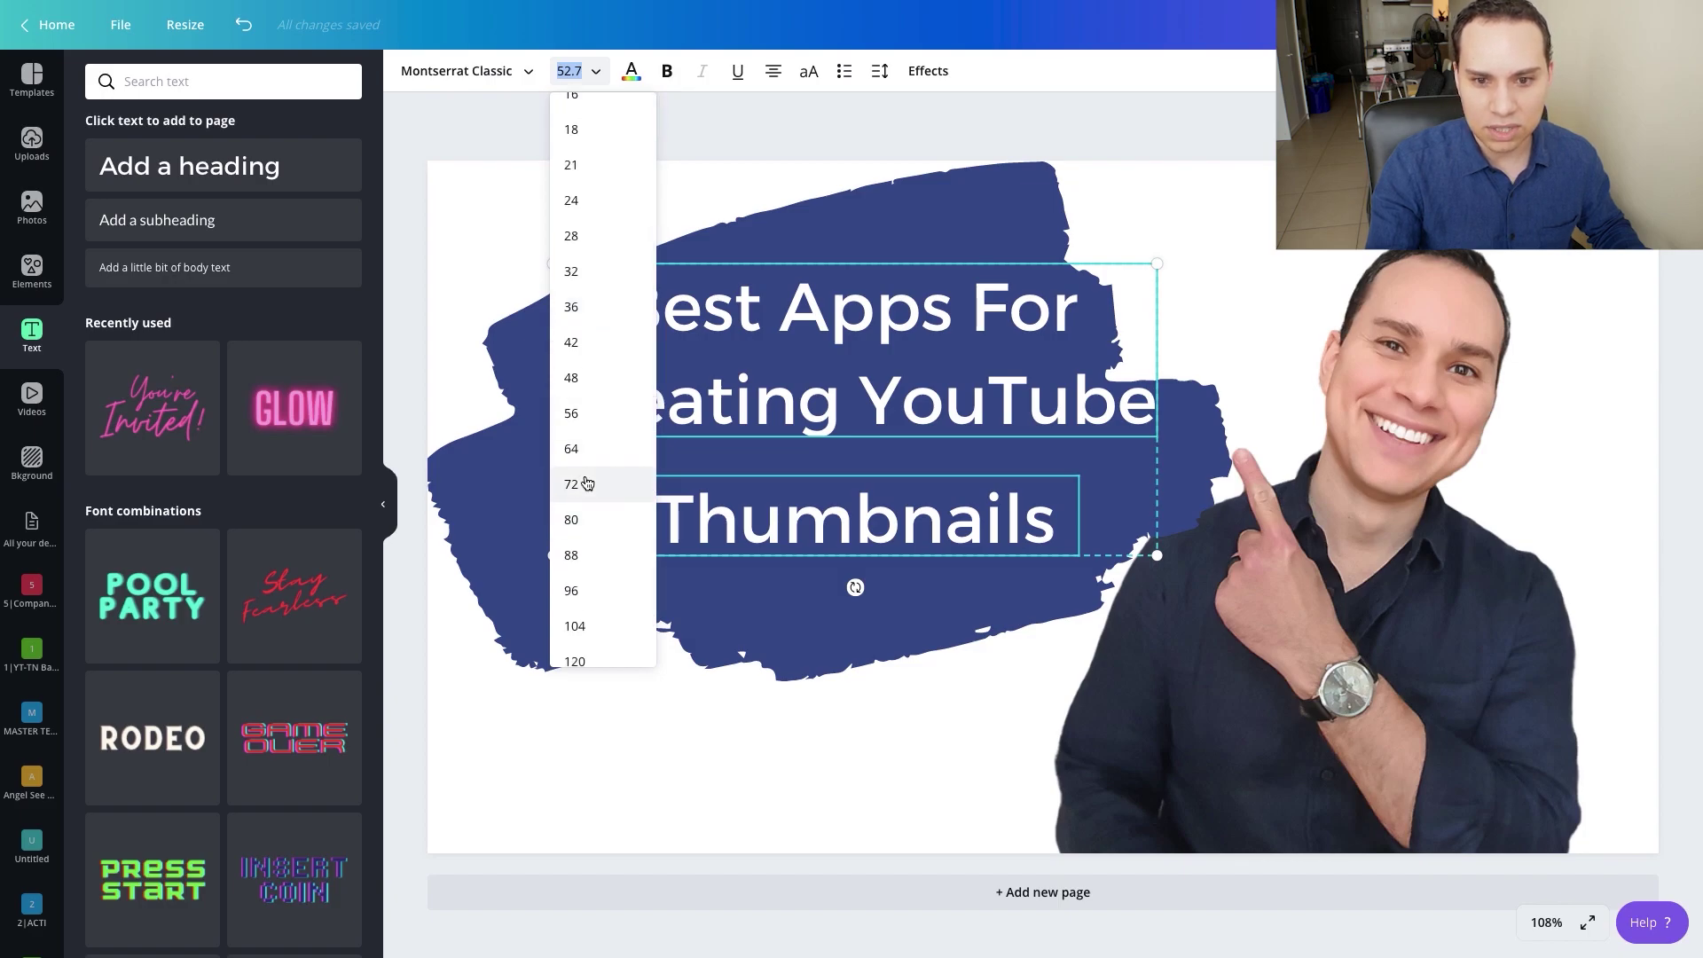
click(582, 484)
key(Escape)
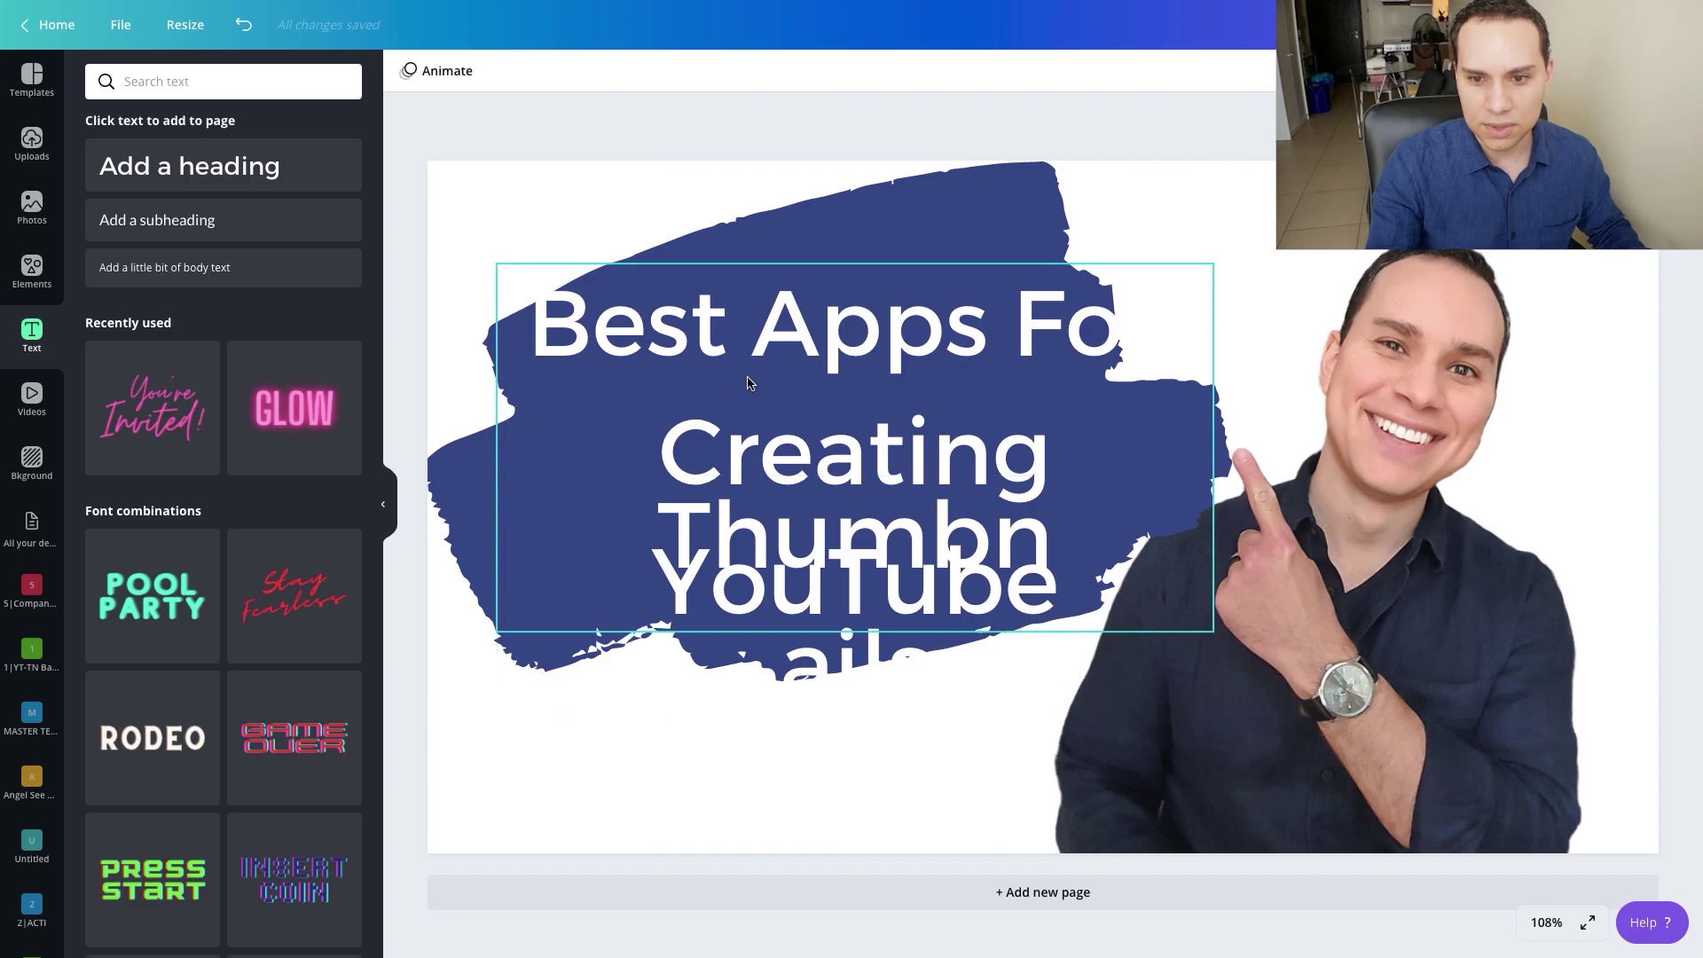
click(748, 382)
drag(1219, 452, 1350, 458)
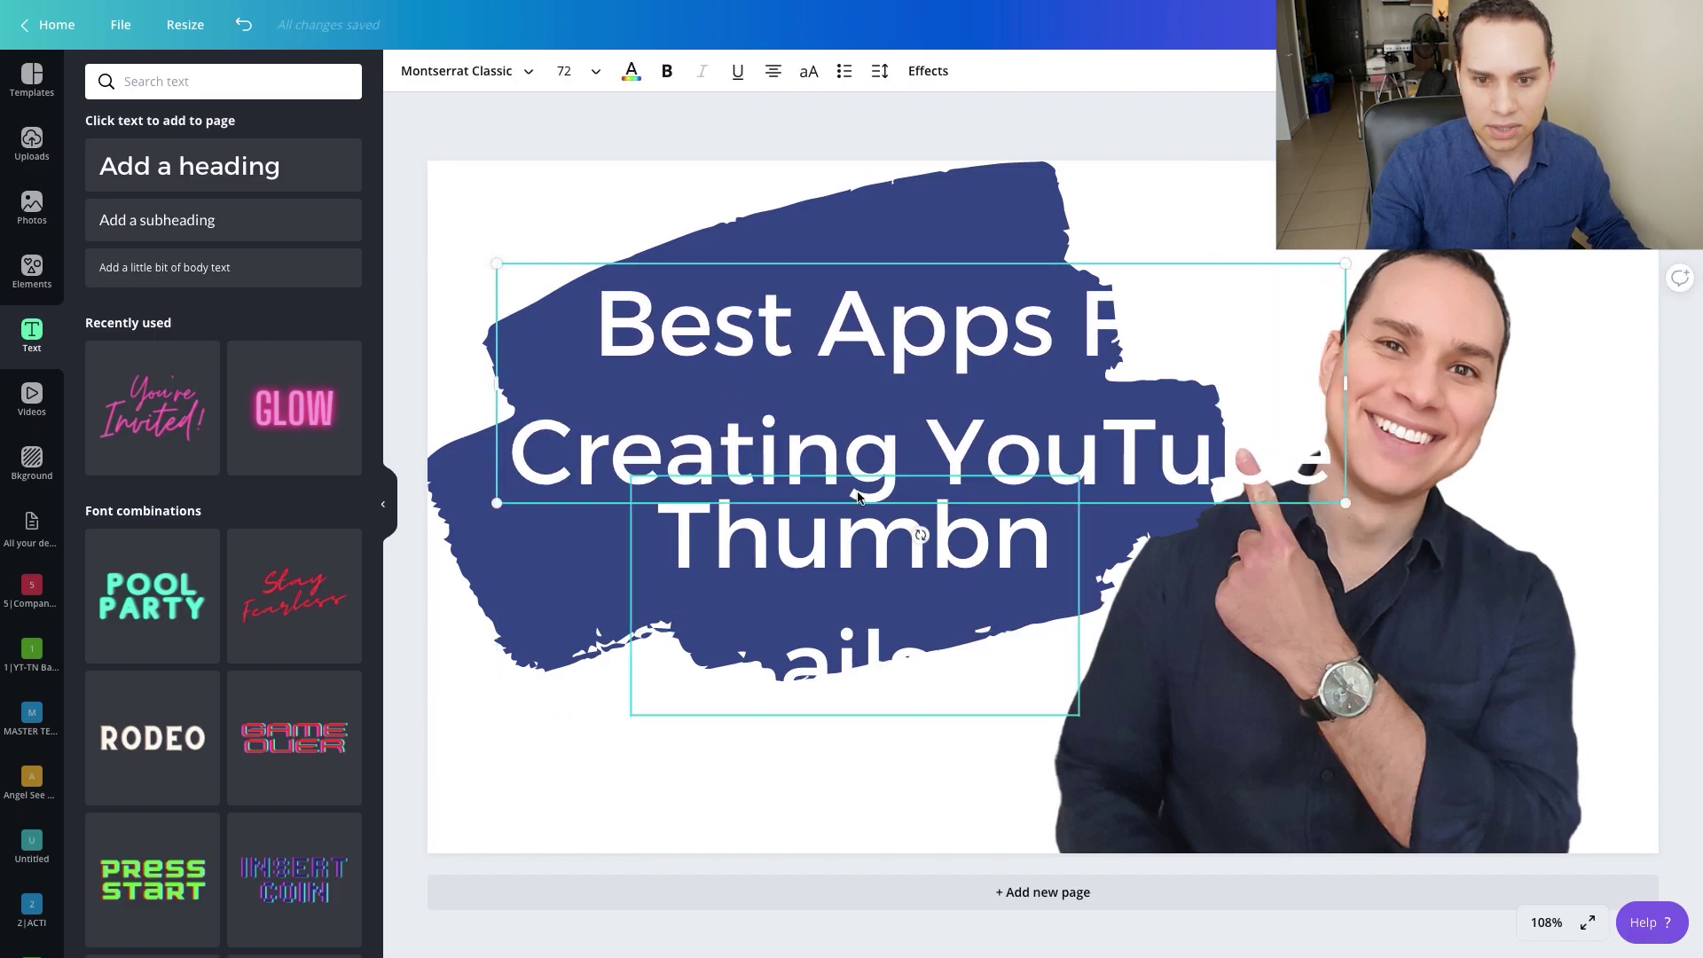
- Reduce the heading font size to 60 and widen 'Thumbnails' to fit one line
shift+click(818, 543)
click(589, 73)
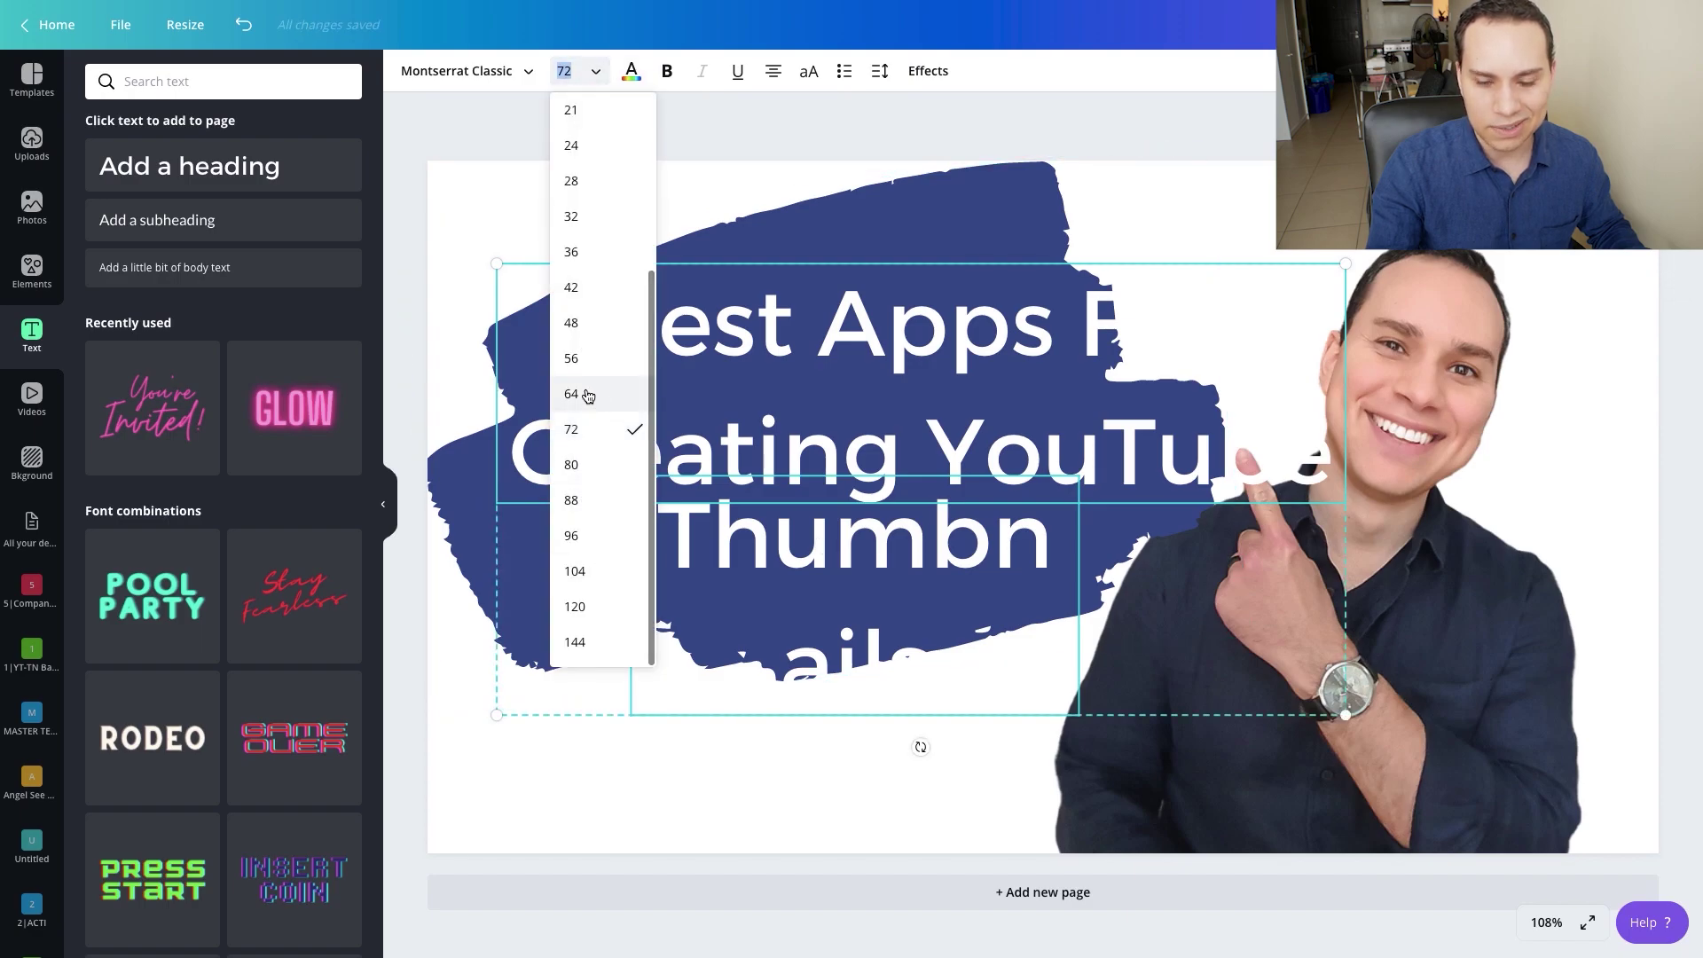
click(587, 393)
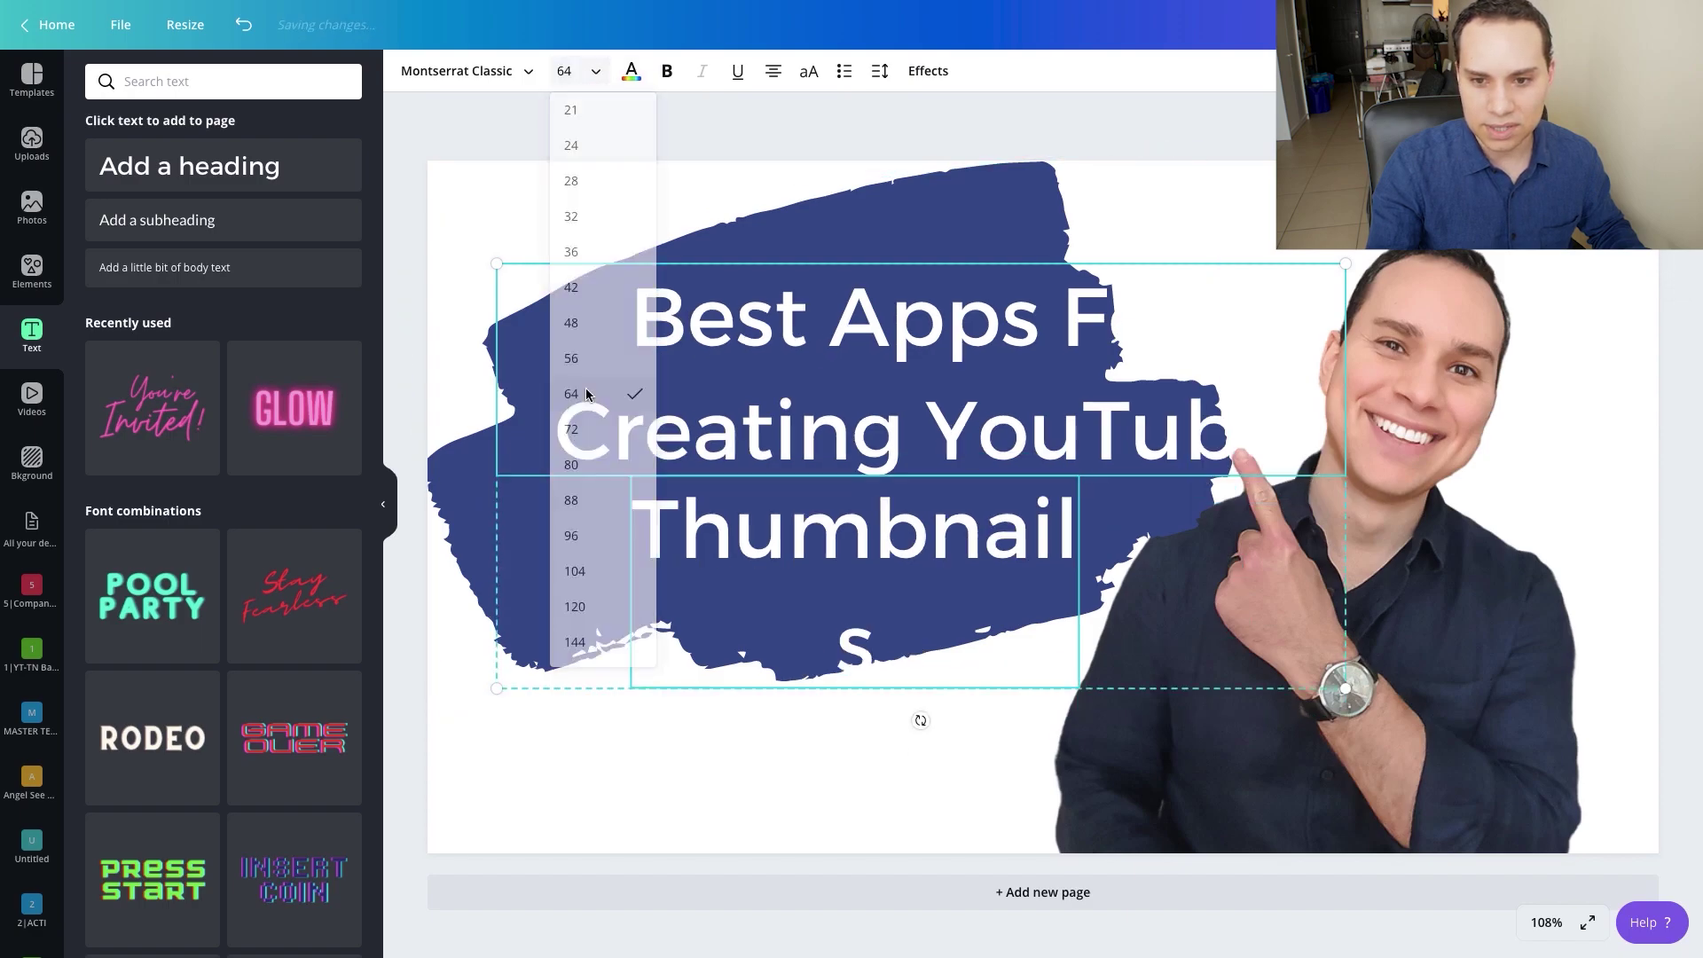
click(577, 73)
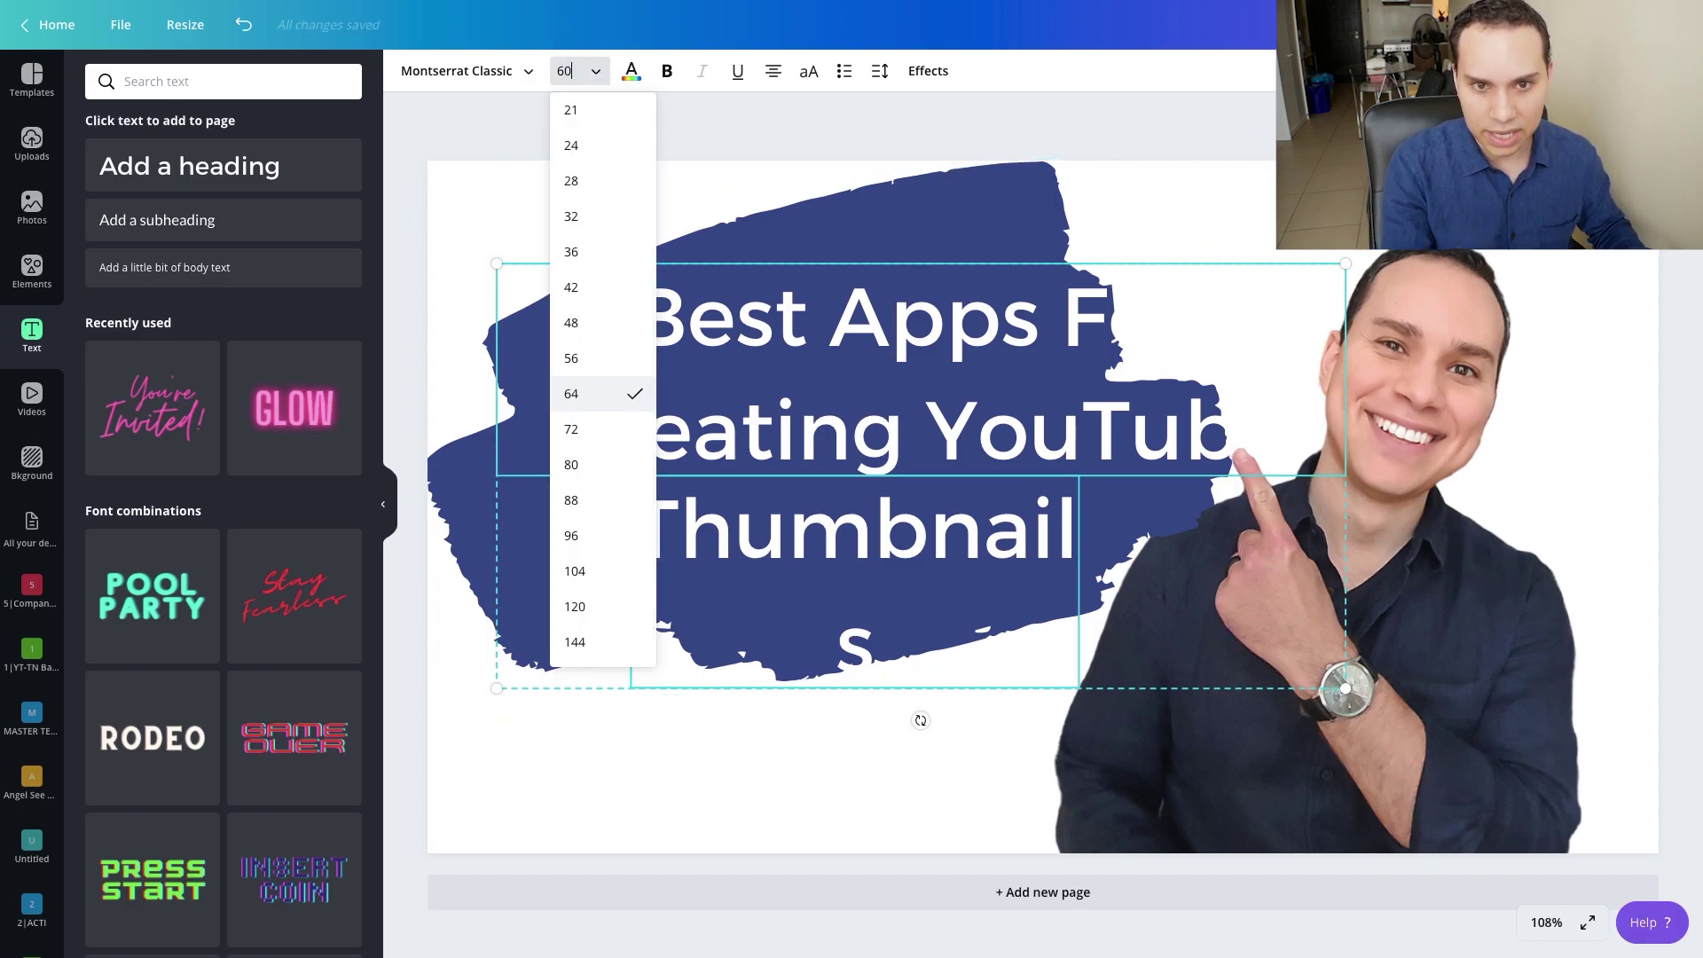
key(Return)
click(620, 83)
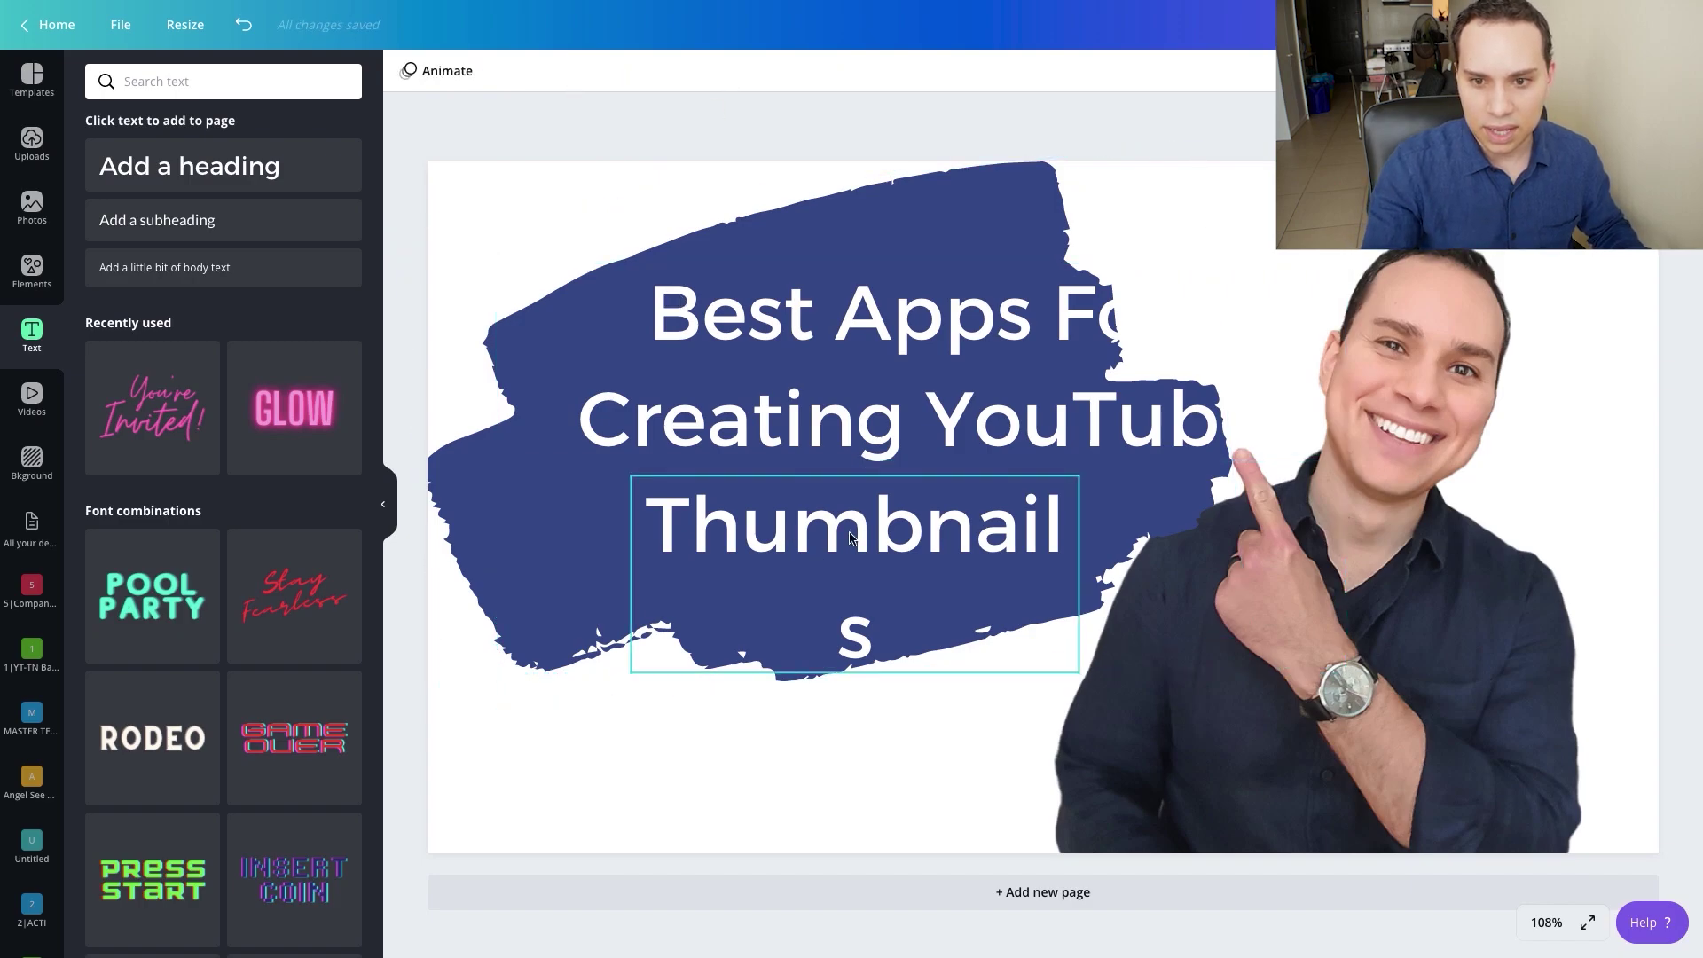
click(1057, 564)
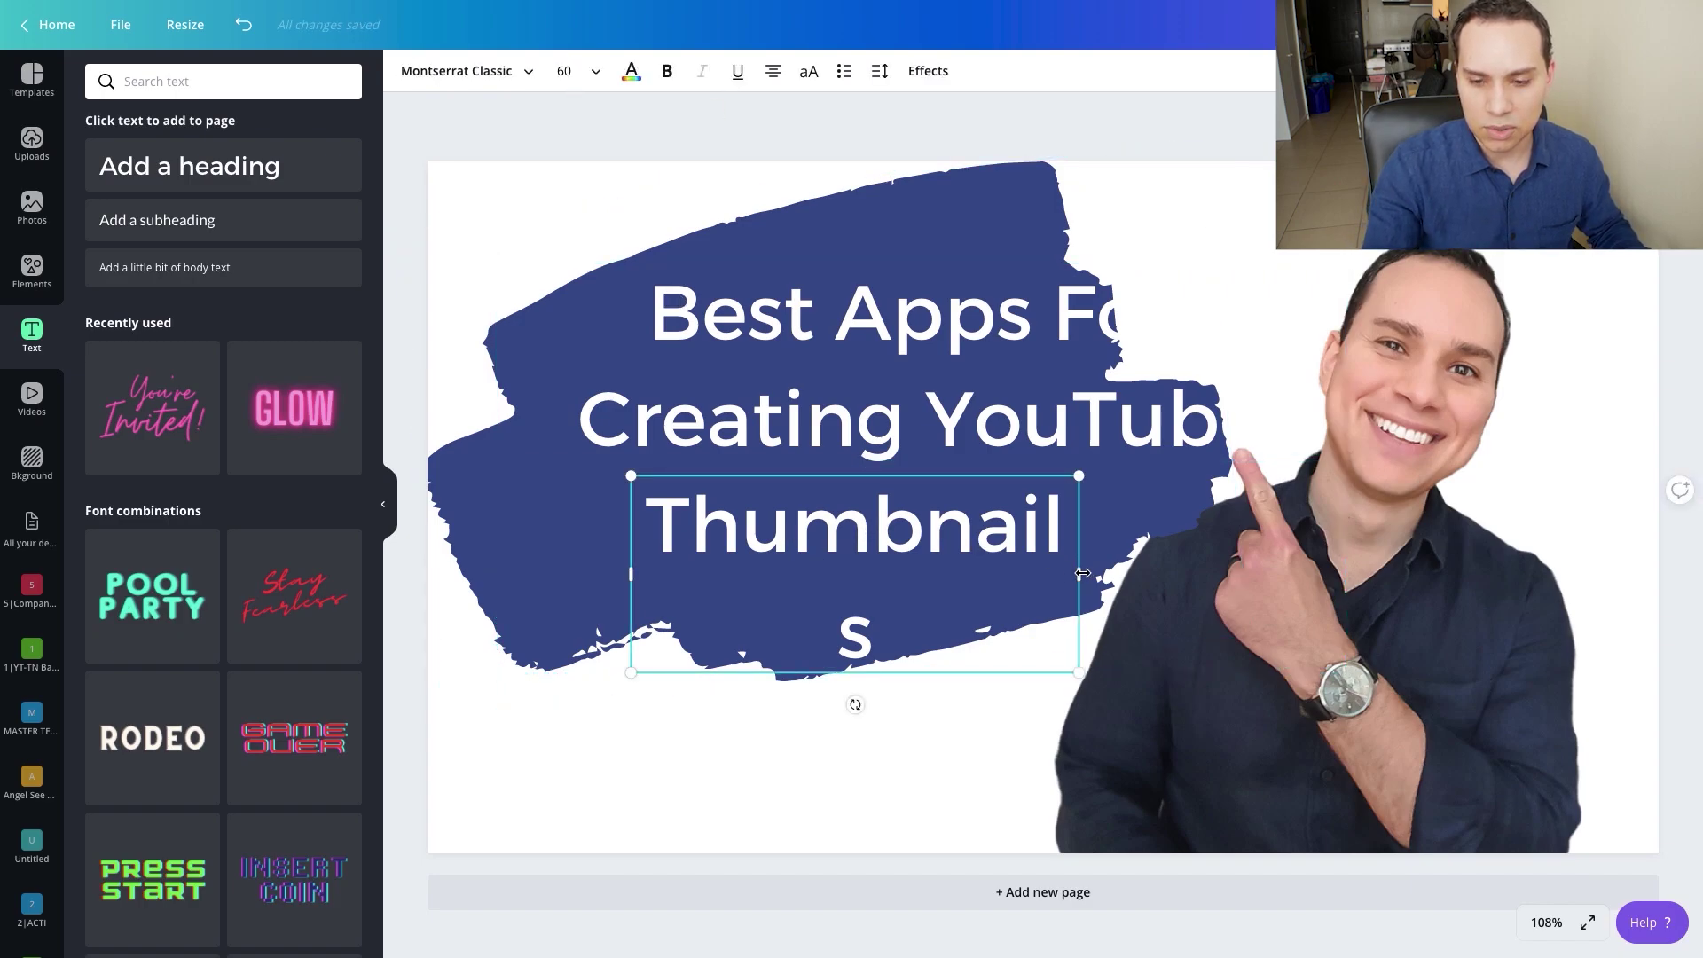
drag(1082, 573, 1100, 575)
click(705, 754)
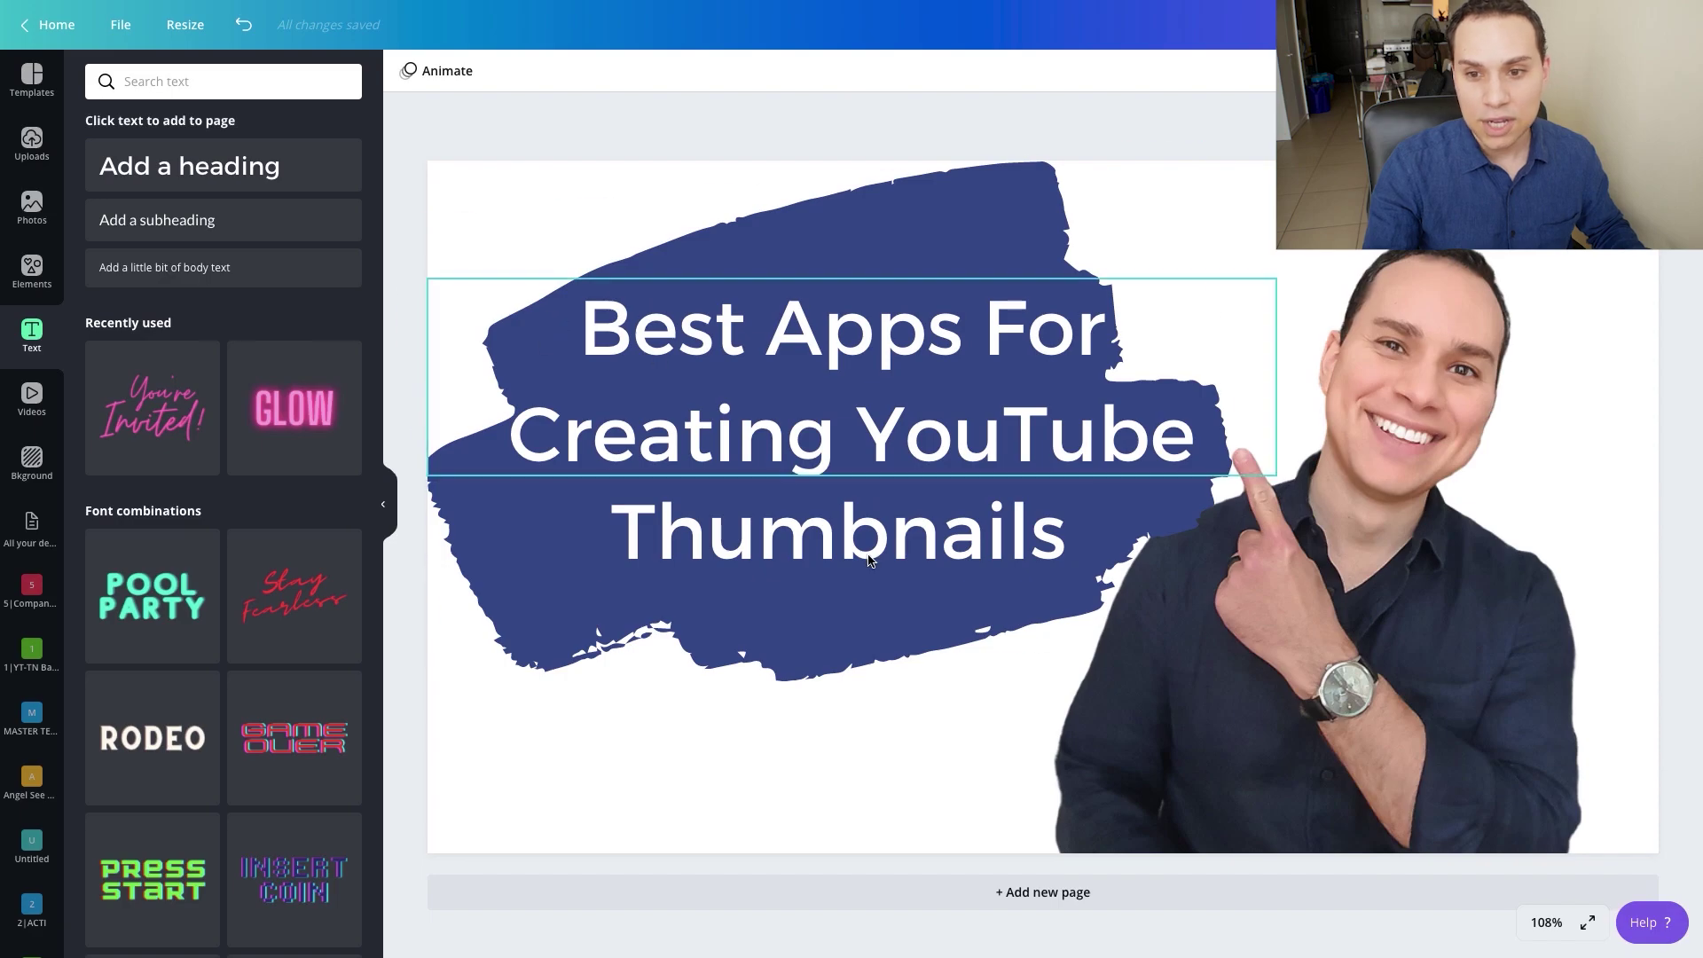
- Bring up the Textures category of backgrounds in the Background panel
click(1401, 670)
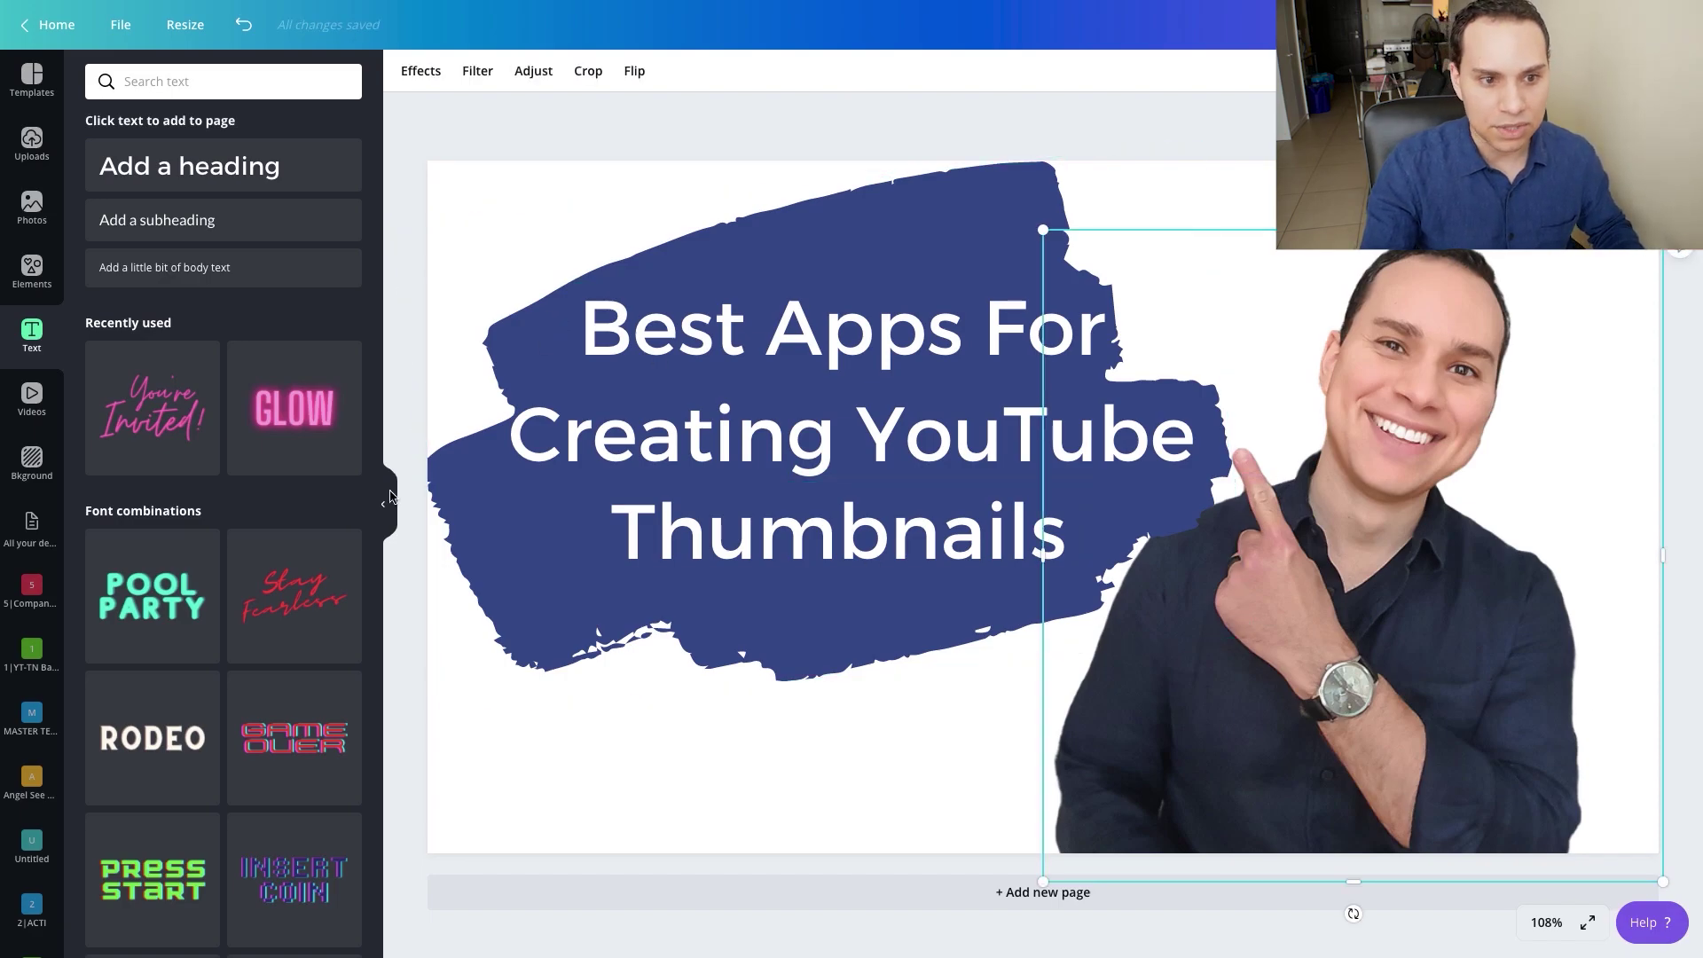
click(32, 468)
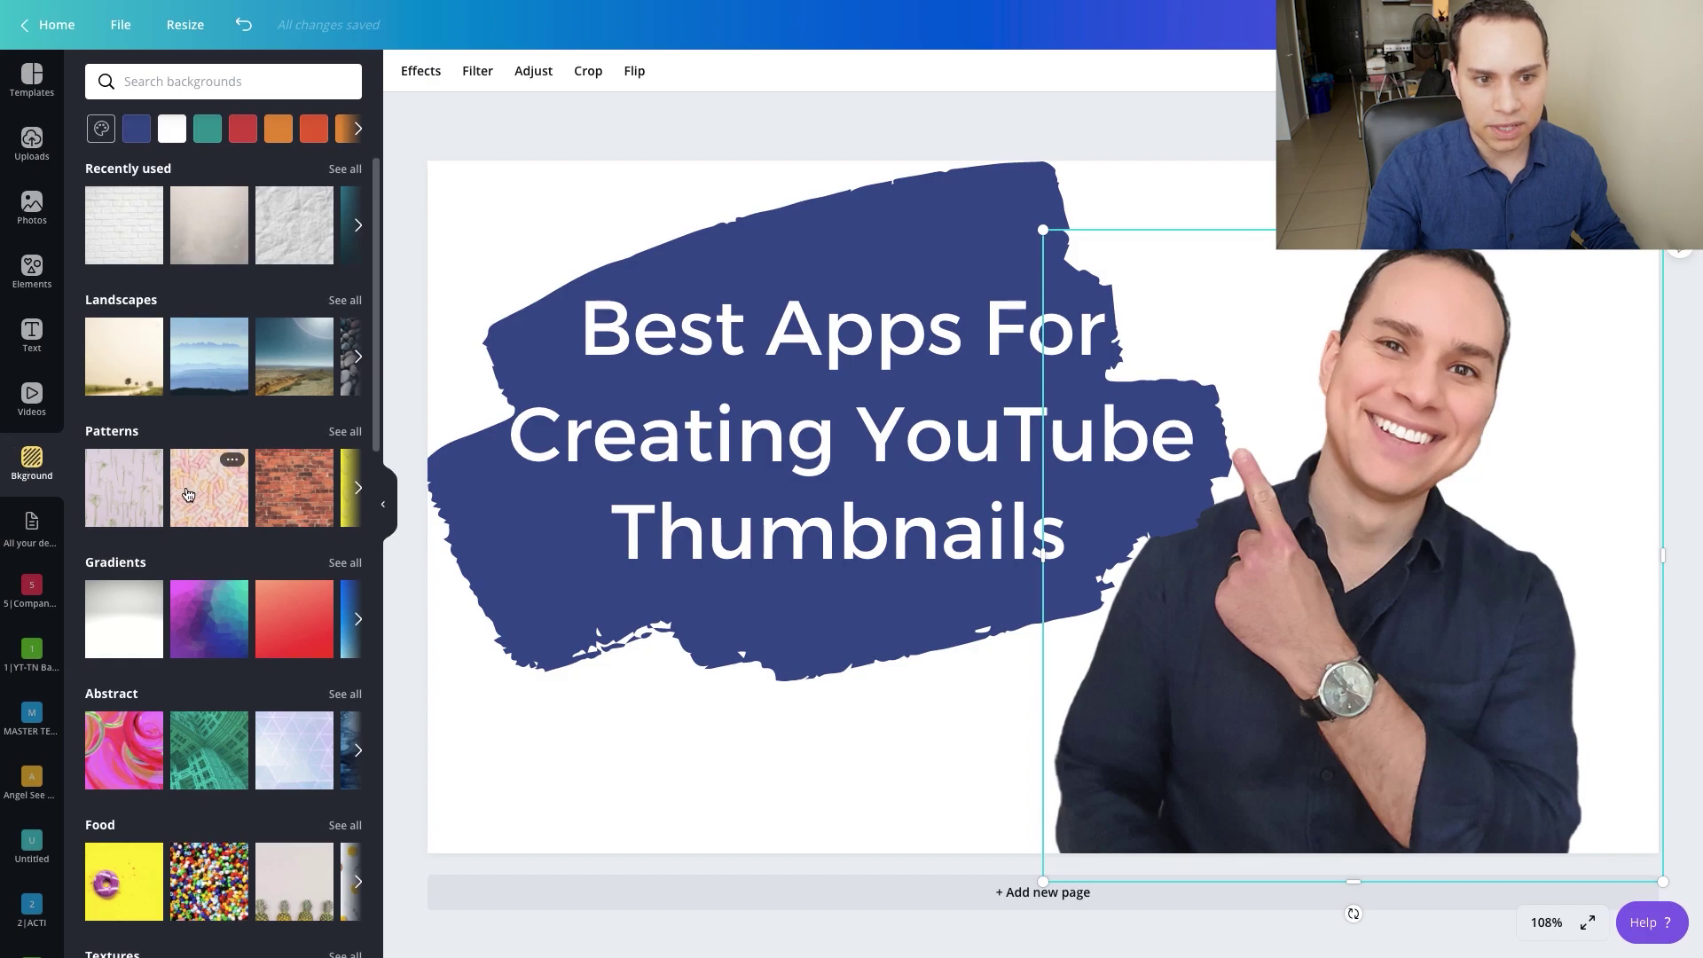
scroll(187, 494, down, 1)
scroll(187, 494, down, 5)
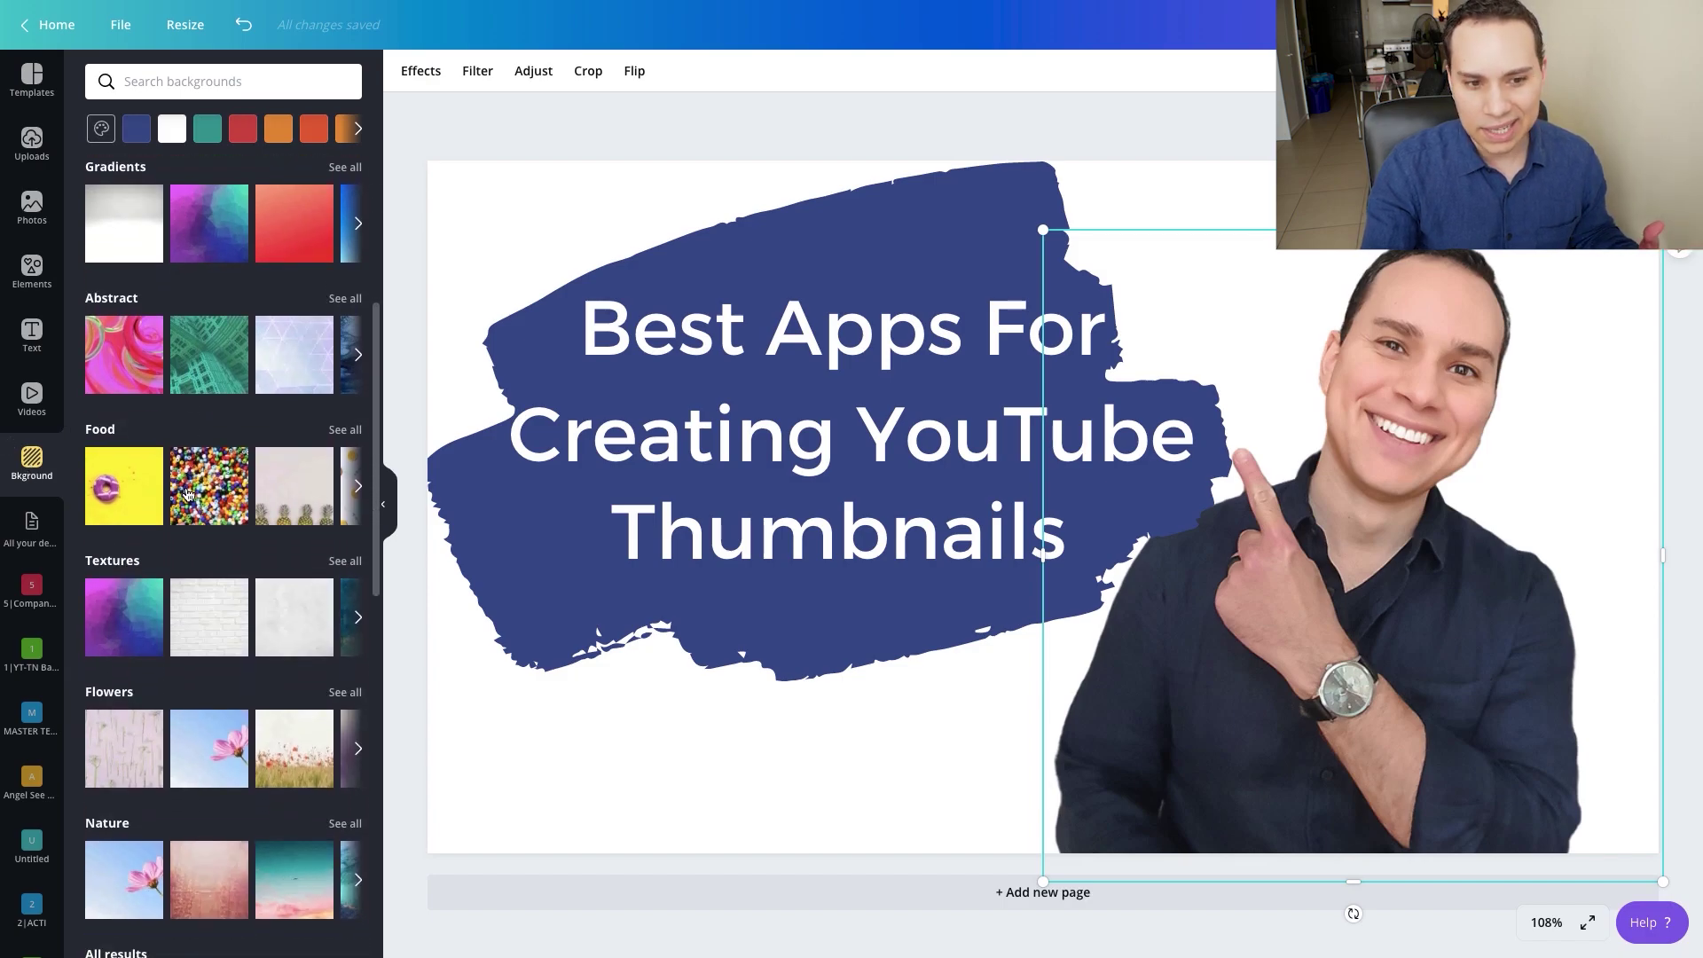
scroll(188, 494, down, 3)
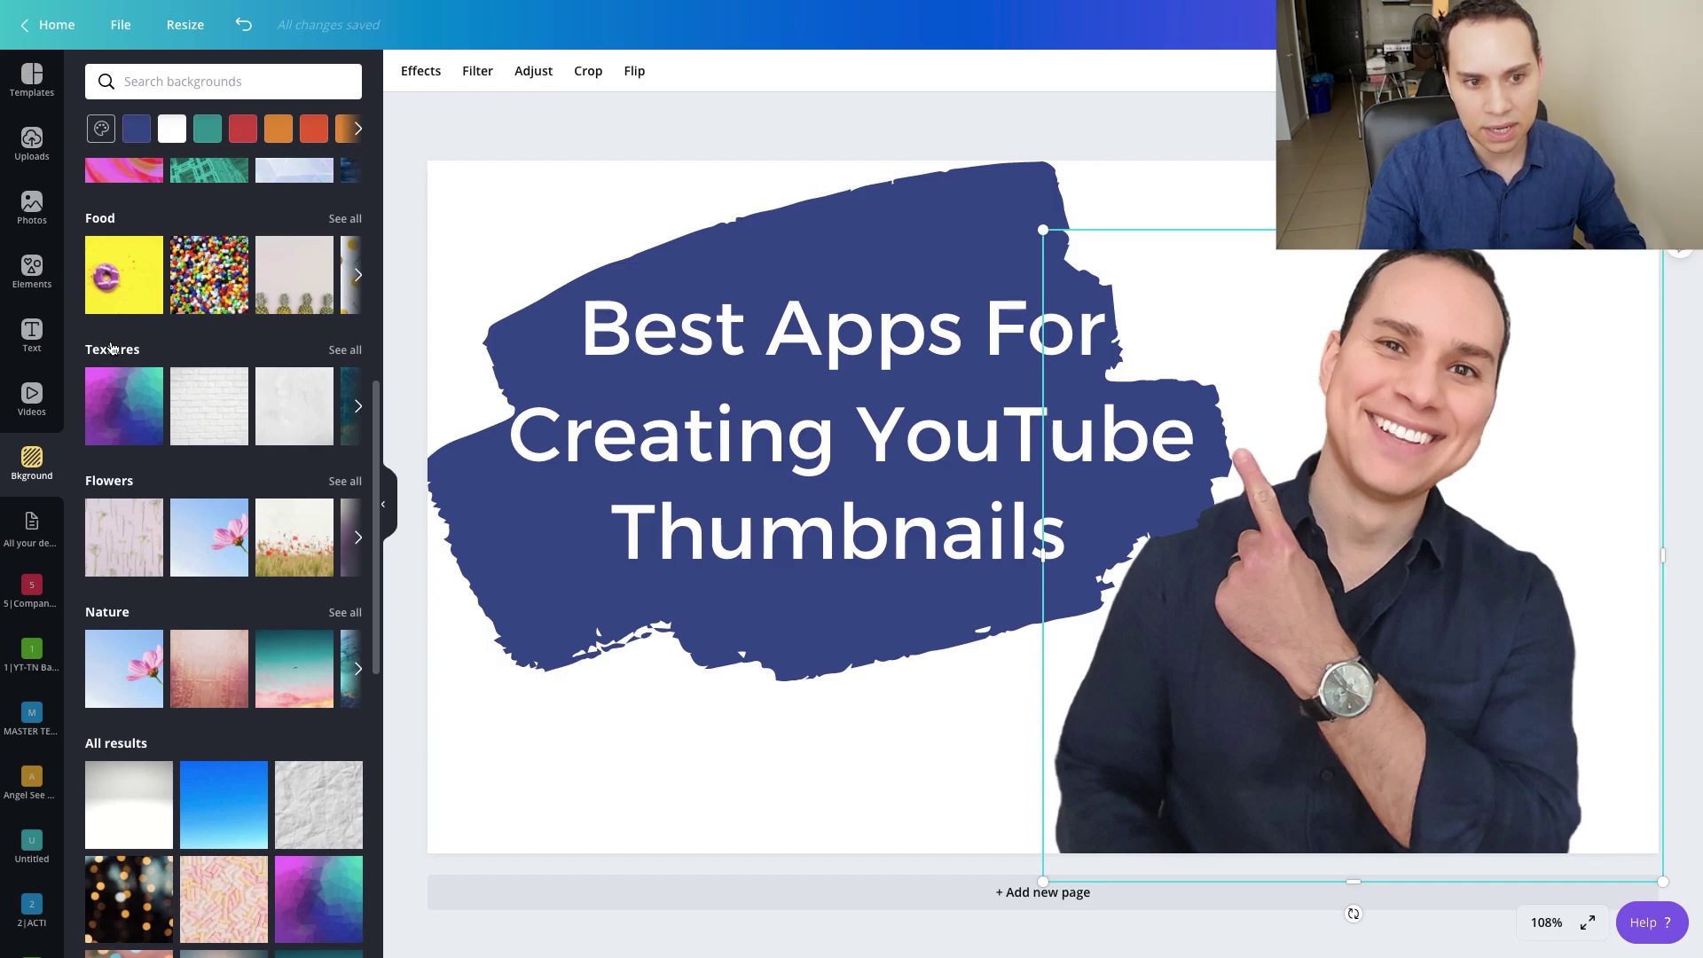
click(112, 347)
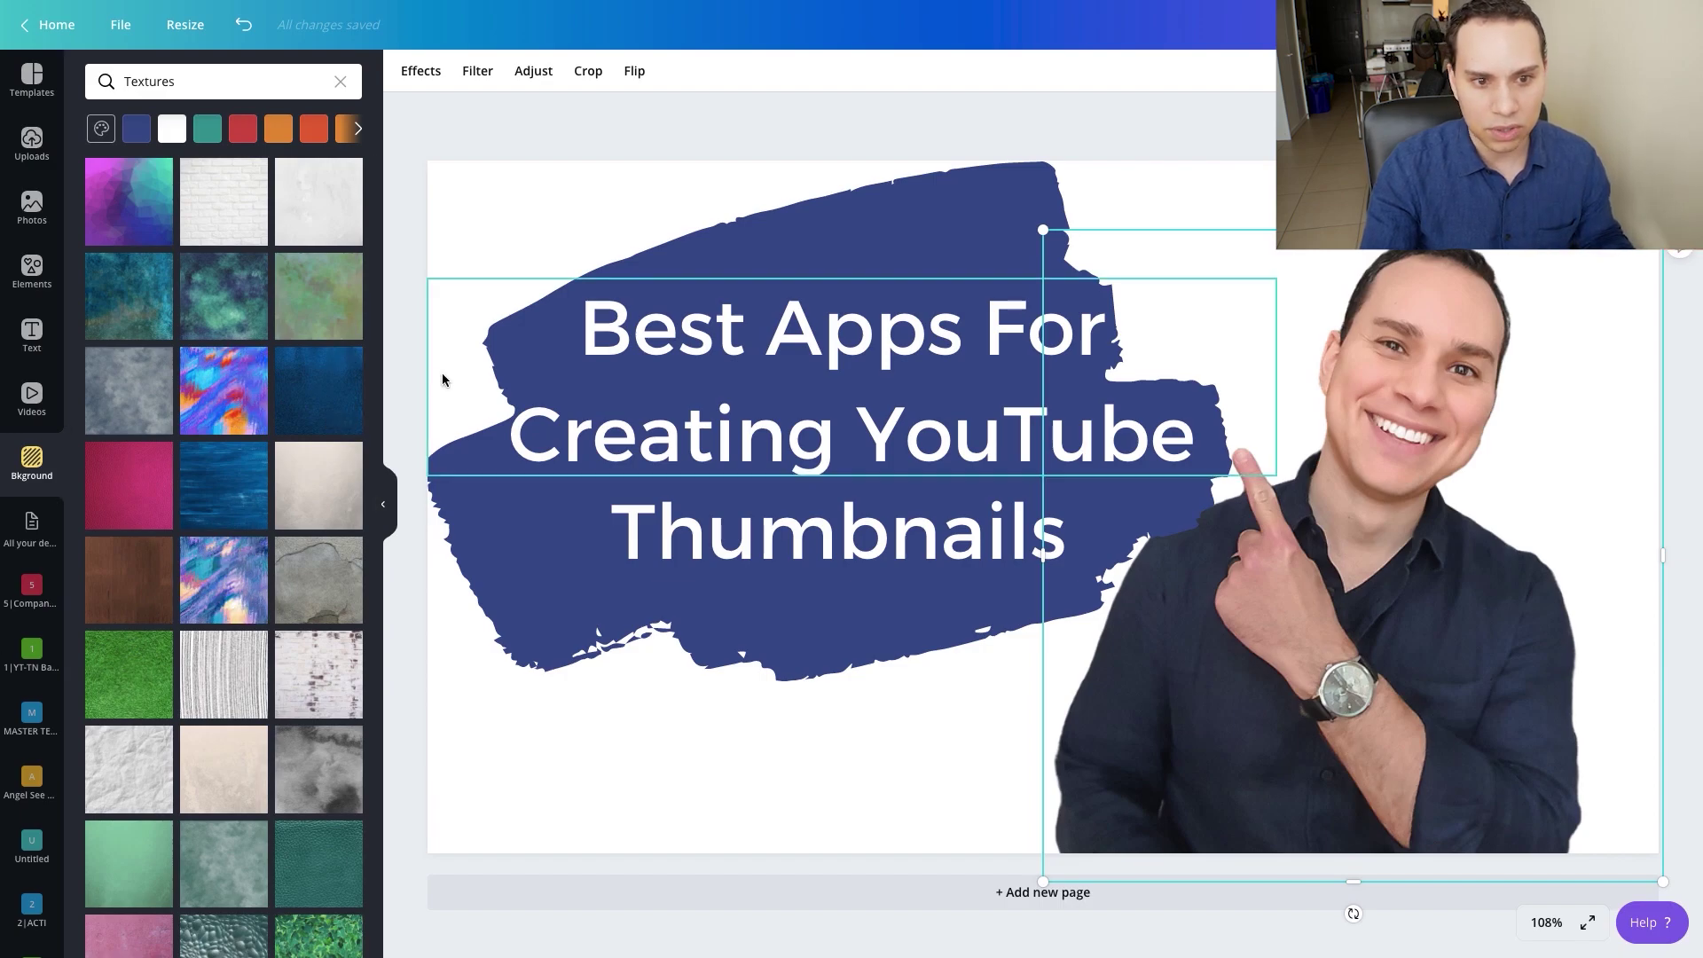
- Try dark blue, grey and light grey textures, then apply the white brick texture as background
click(311, 390)
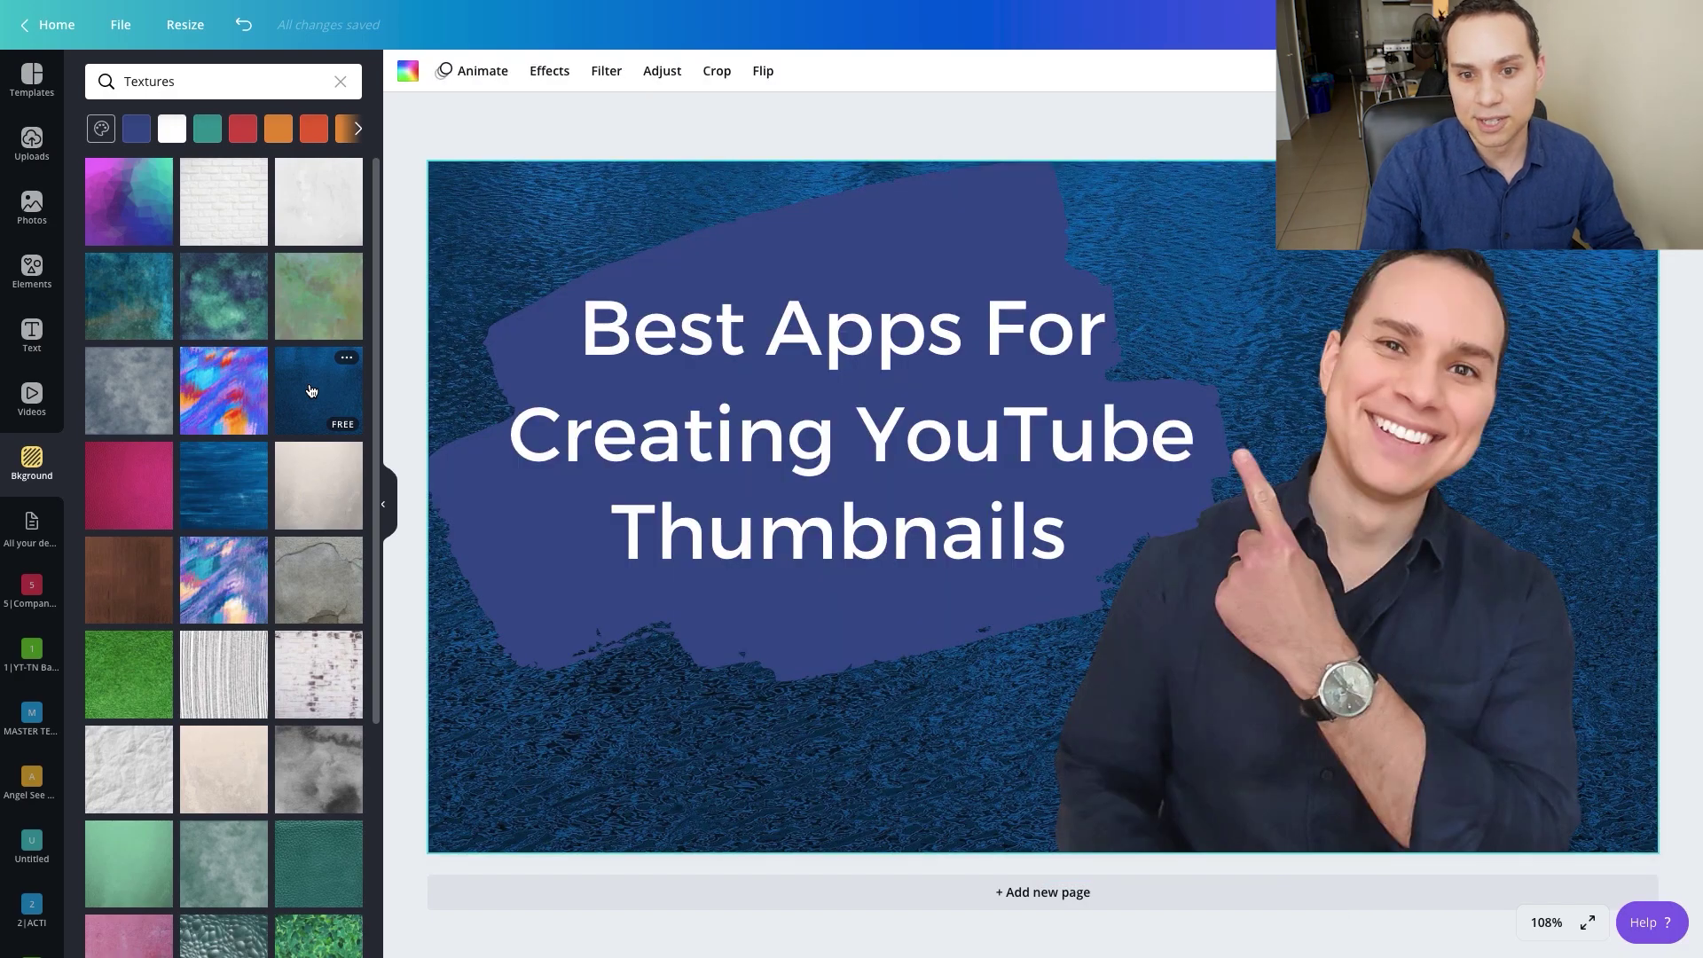
click(126, 404)
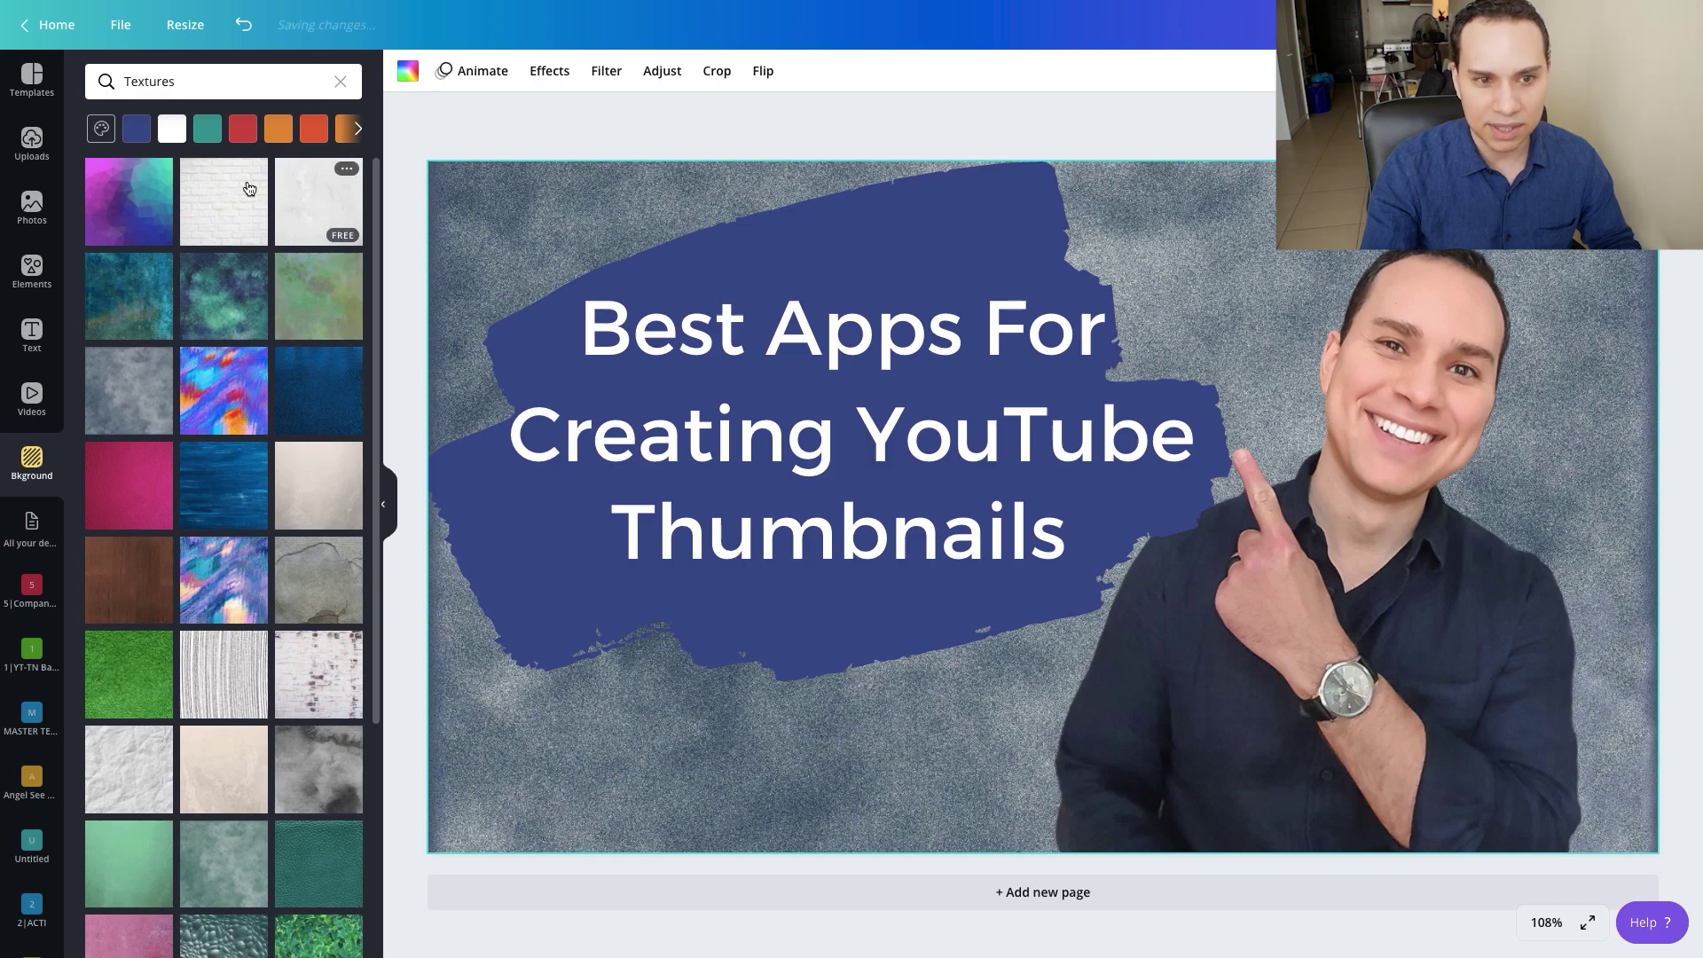
click(316, 210)
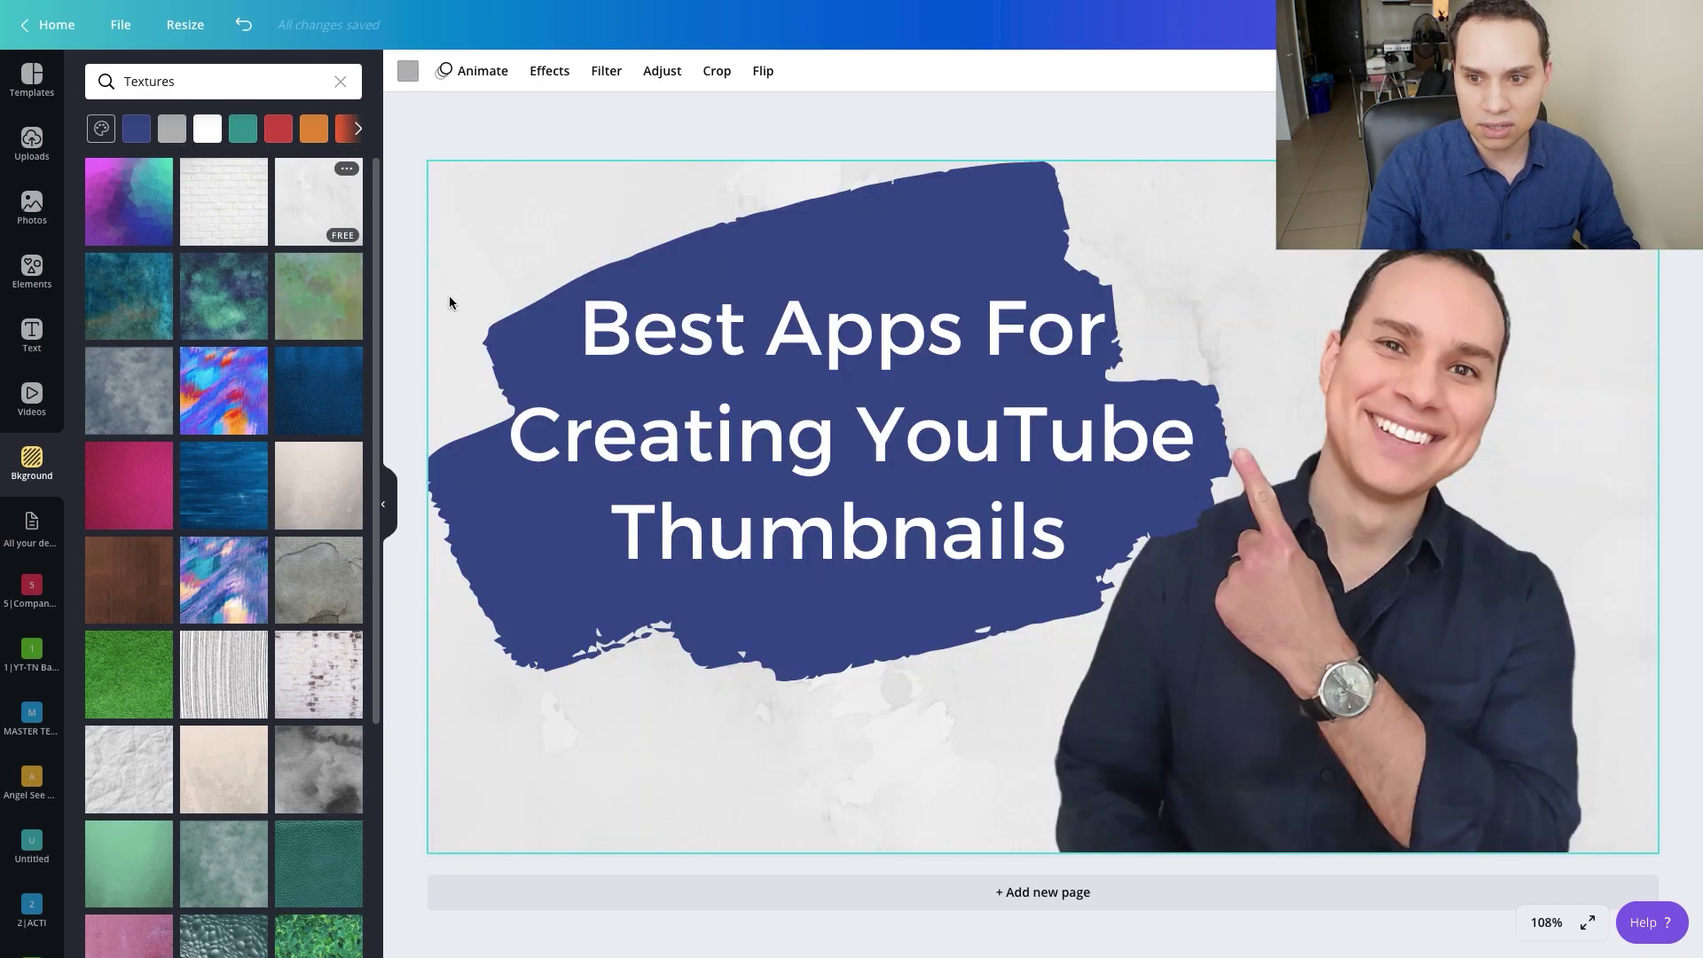
click(234, 229)
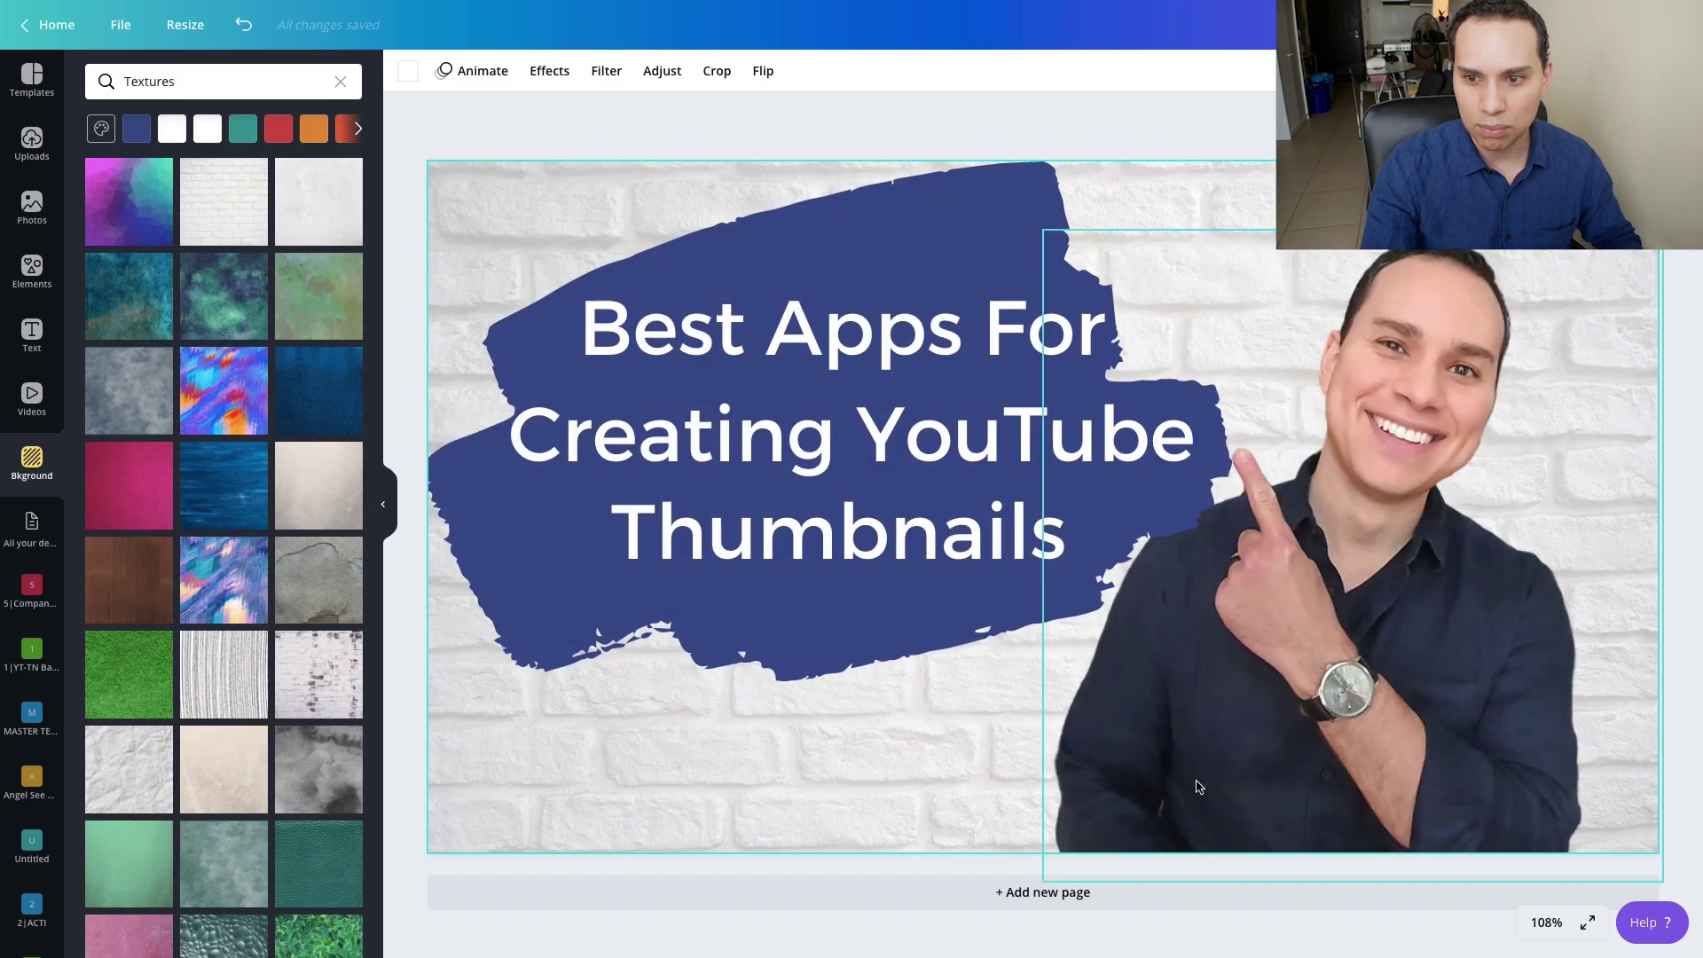